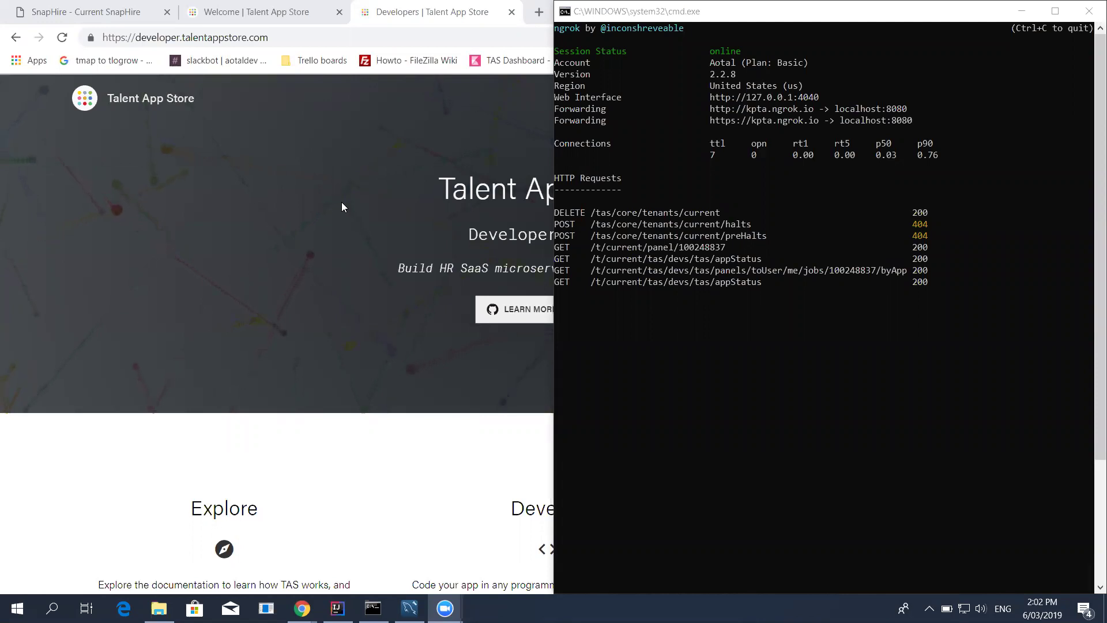
Tour the SnapHire home, Talent App Store welcome and developer portal pages, then show SiteController.java in IntelliJ.
{"action": "key", "text": "alt+Tab"}
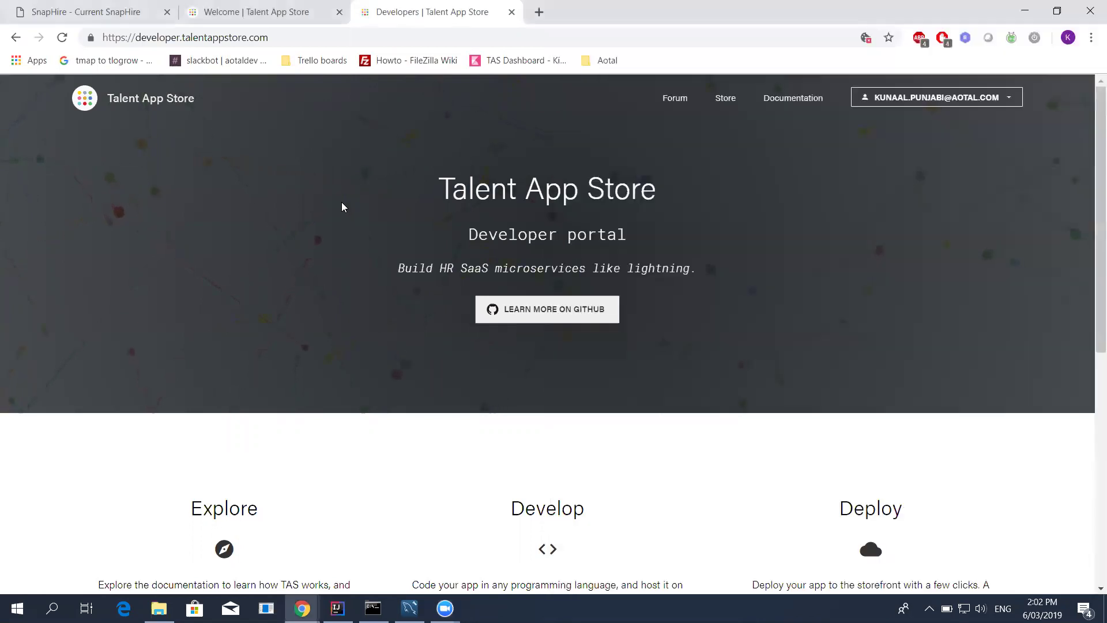
{"action": "left_click", "coordinate": [124, 14]}
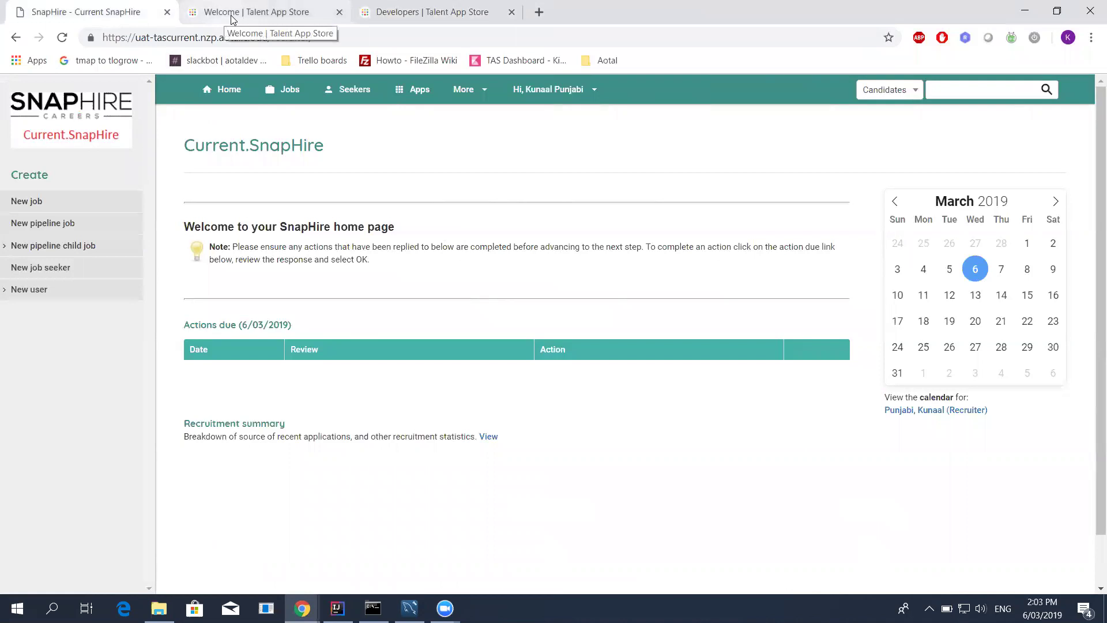
{"action": "left_click", "coordinate": [249, 19]}
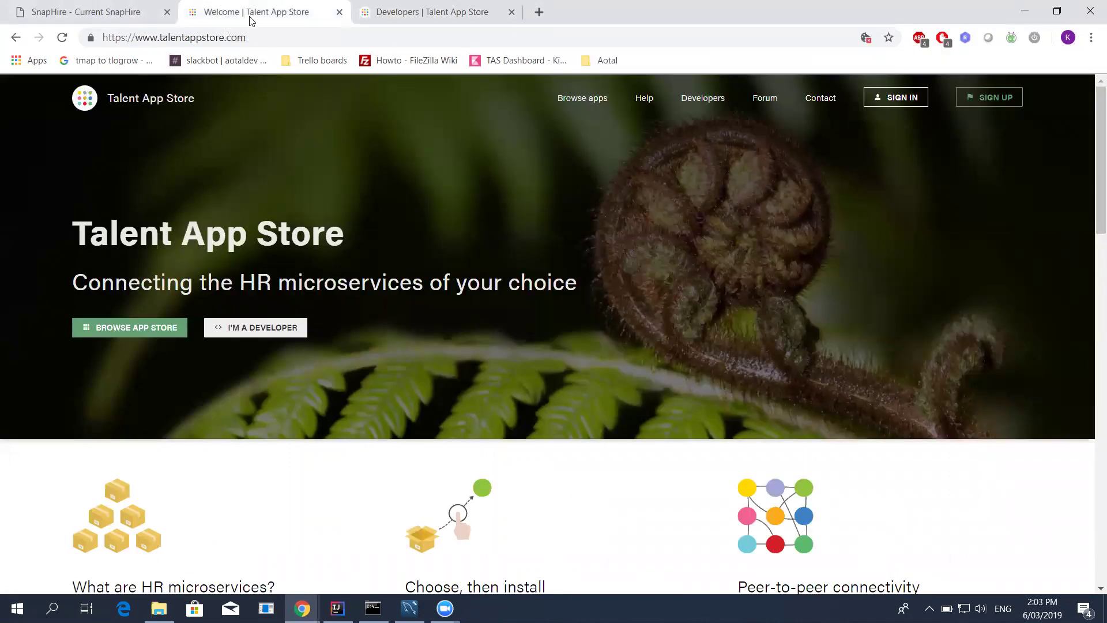
{"action": "key", "text": "ctrl+Tab"}
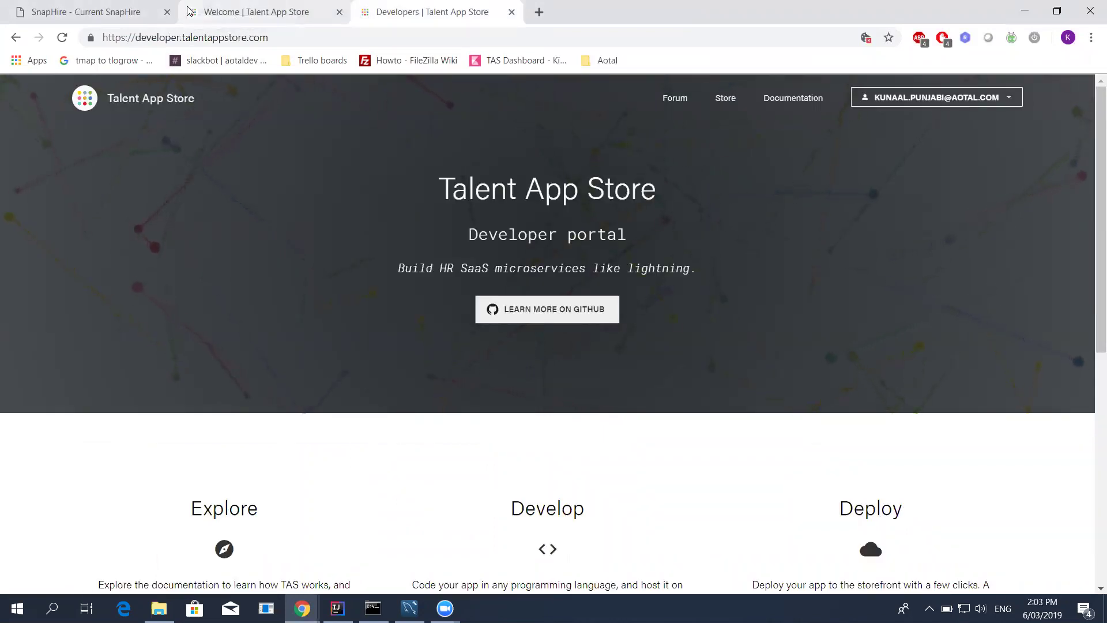
{"action": "key", "text": "ctrl+Tab"}
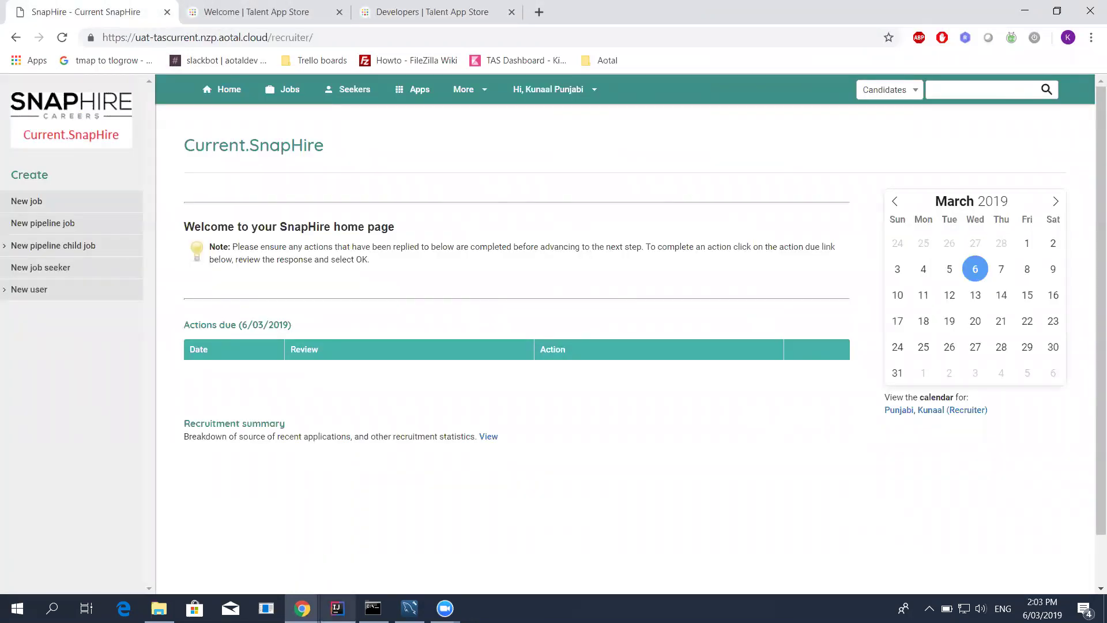
{"action": "left_click", "coordinate": [339, 606]}
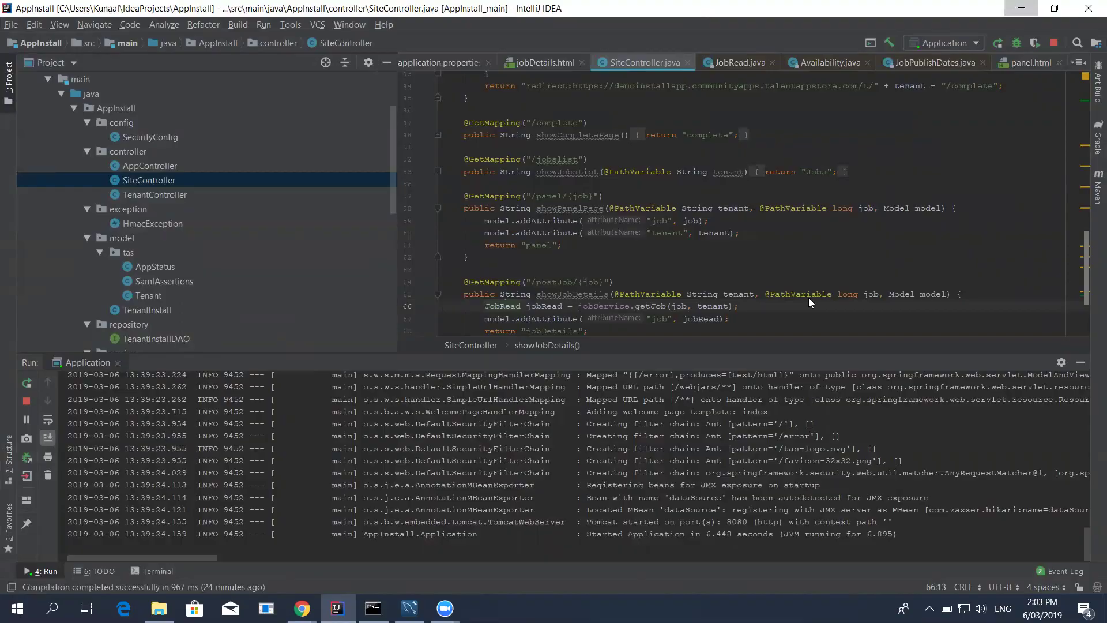
Minimize IntelliJ, check the ngrok request log and MySQL Workbench results, and end on SnapHire's home page.
{"action": "left_click", "coordinate": [1021, 8]}
{"action": "left_click", "coordinate": [373, 608]}
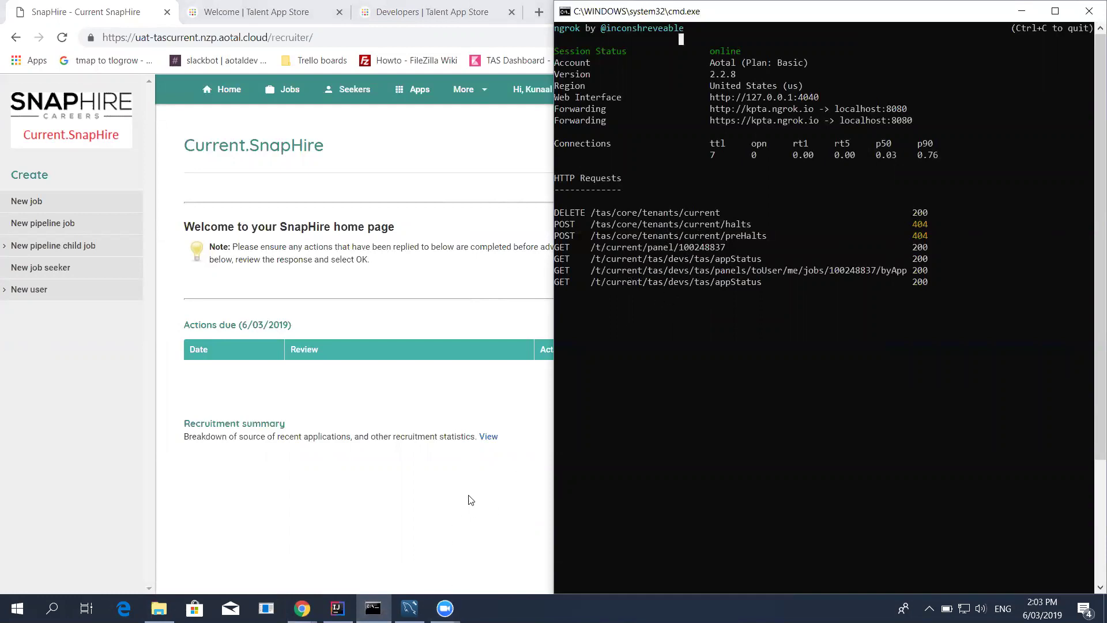
{"action": "left_click", "coordinate": [491, 502]}
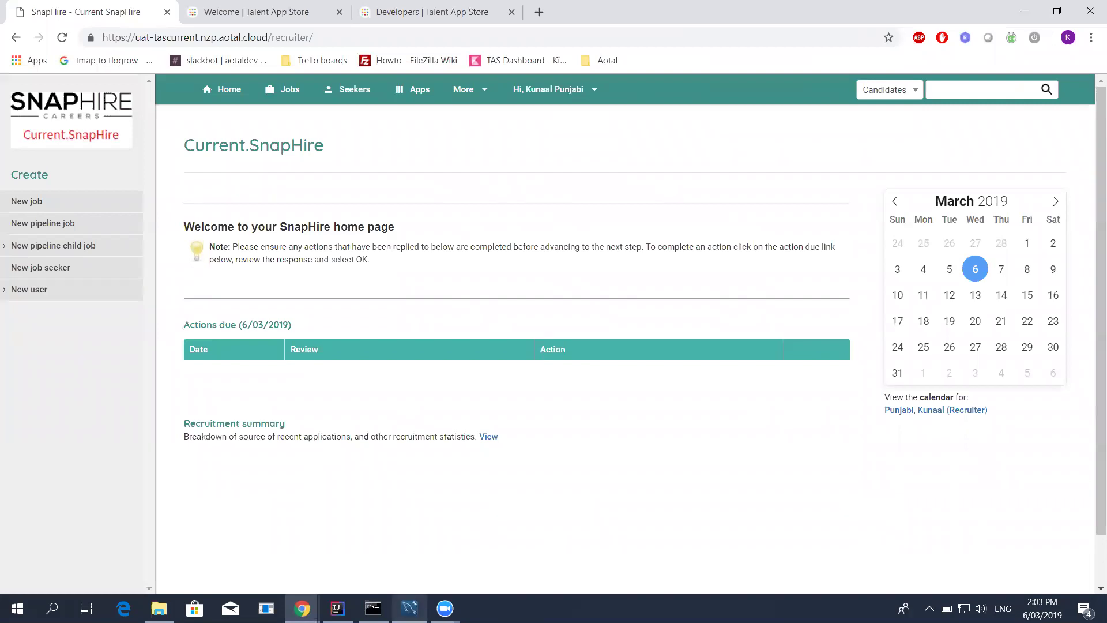
{"action": "left_click", "coordinate": [409, 608]}
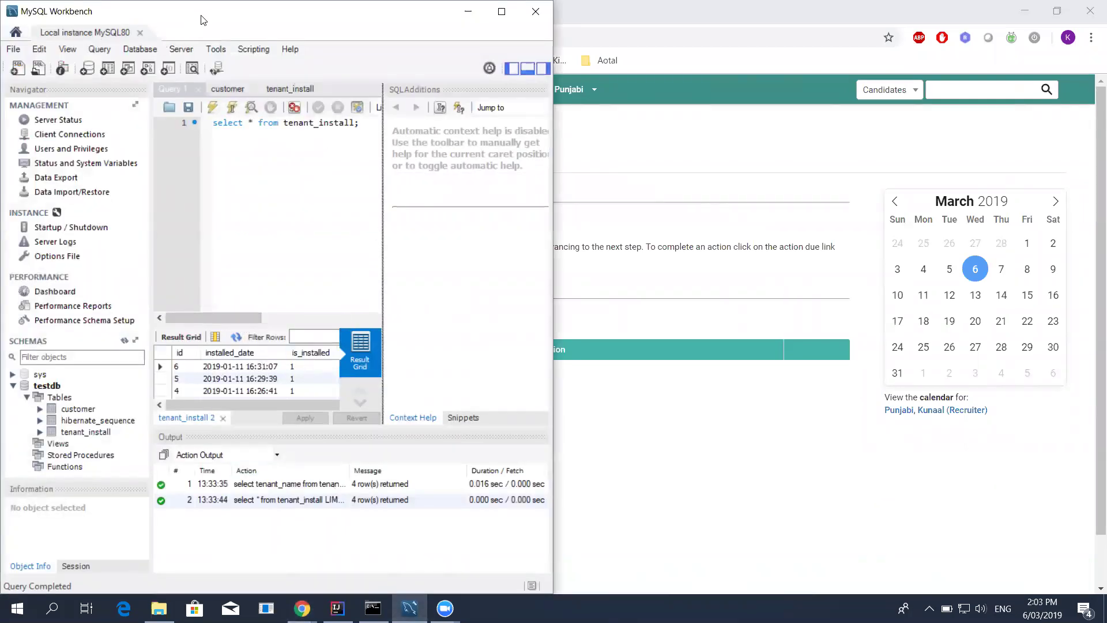
{"action": "left_click", "coordinate": [674, 487]}
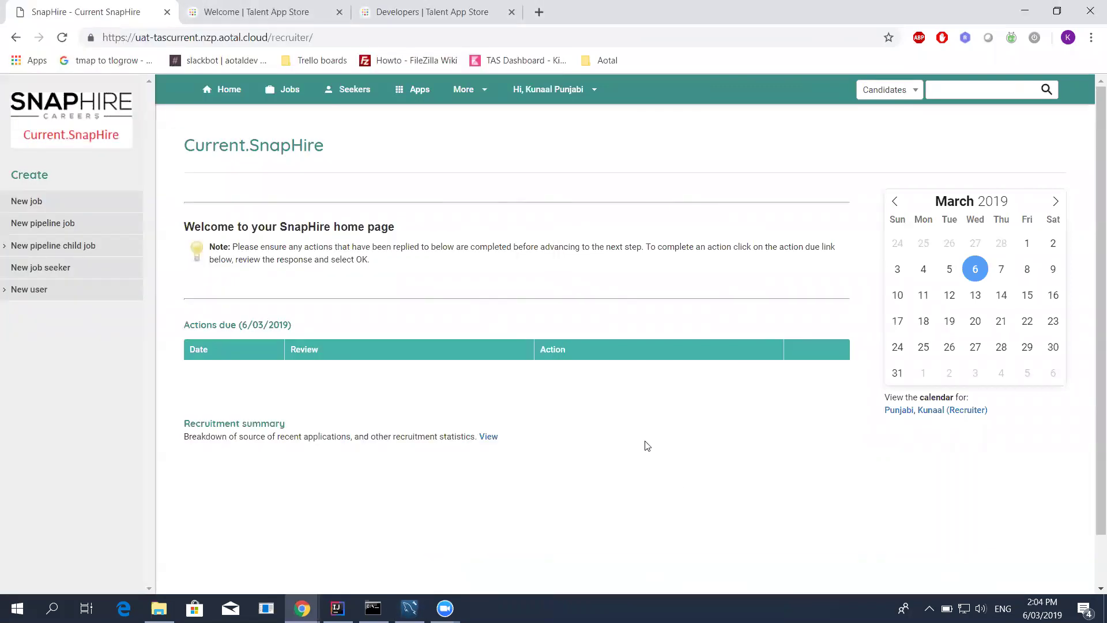
From the Jobs list, open the 'TEst manager job x 10' details page.
{"action": "left_click", "coordinate": [282, 101]}
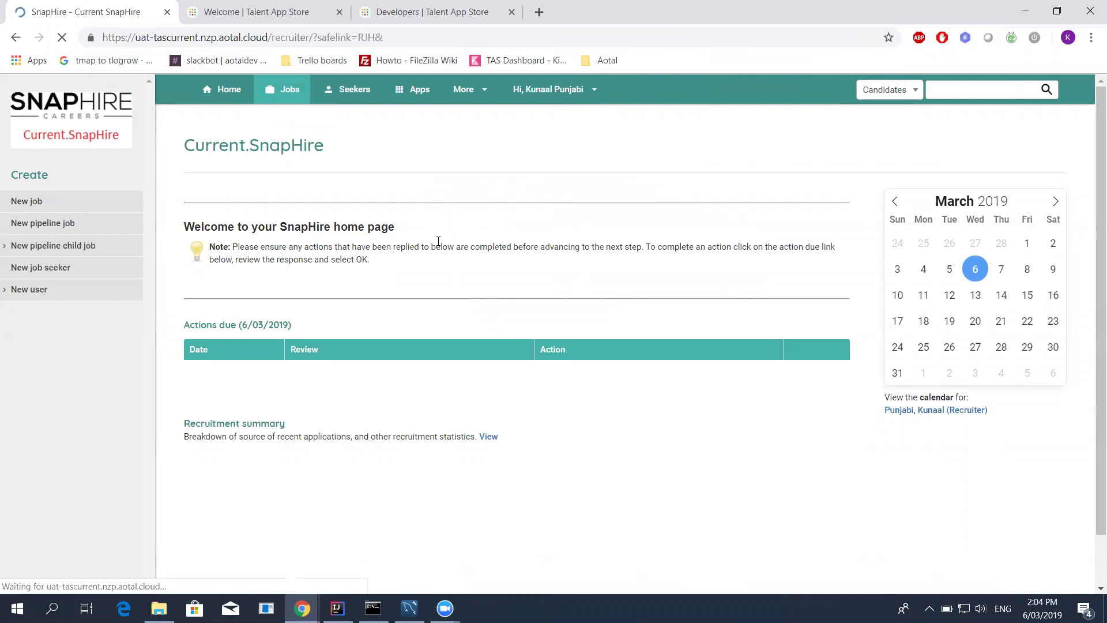
{"action": "scroll", "coordinate": [501, 267], "scroll_direction": "down", "scroll_amount": 1}
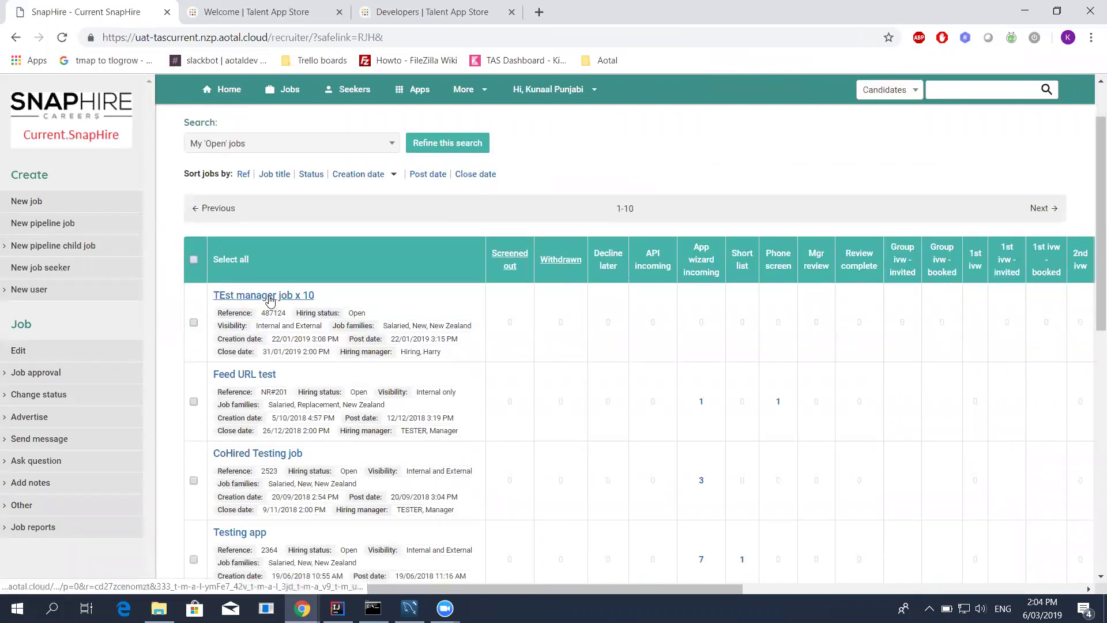
{"action": "left_click", "coordinate": [272, 300]}
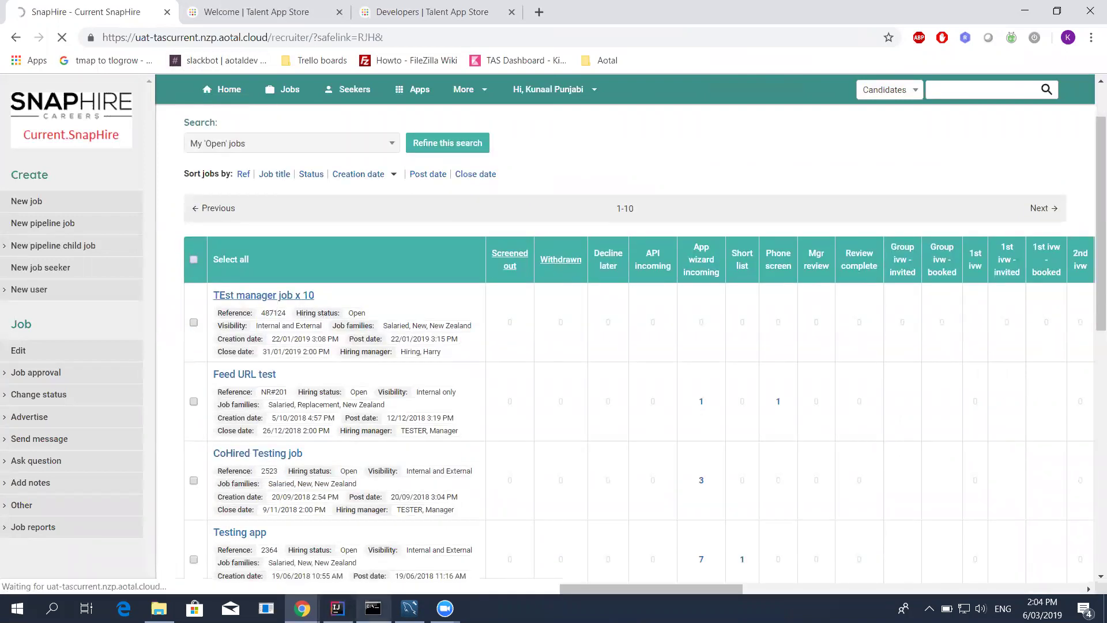
{"action": "mouse_move", "coordinate": [373, 606]}
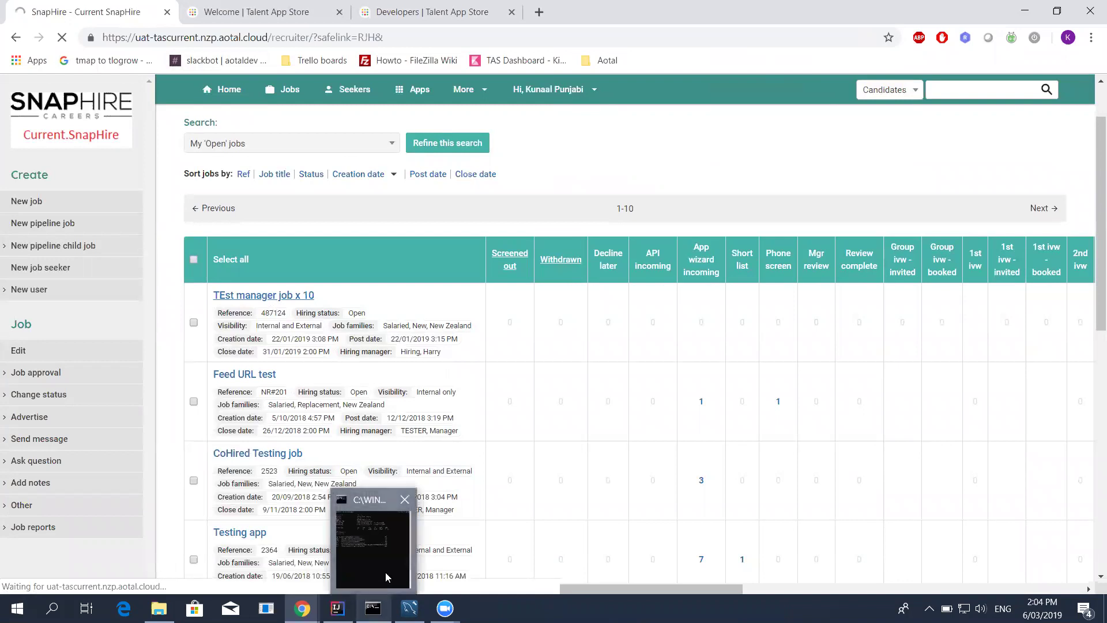
{"action": "mouse_move", "coordinate": [385, 572]}
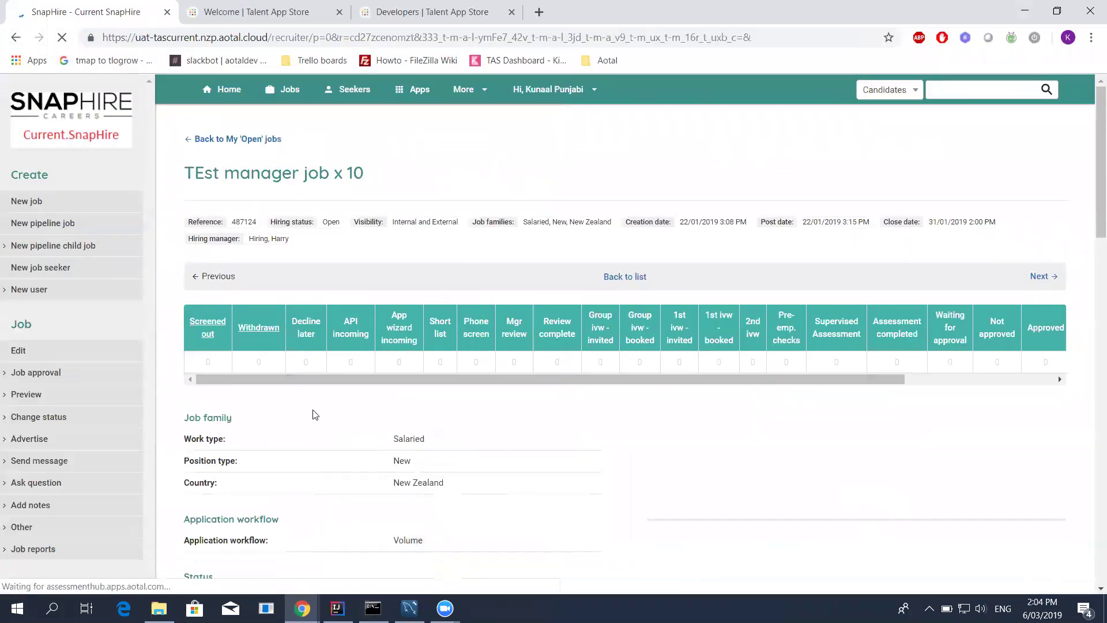
{"action": "scroll", "coordinate": [479, 384], "scroll_direction": "down", "scroll_amount": 1}
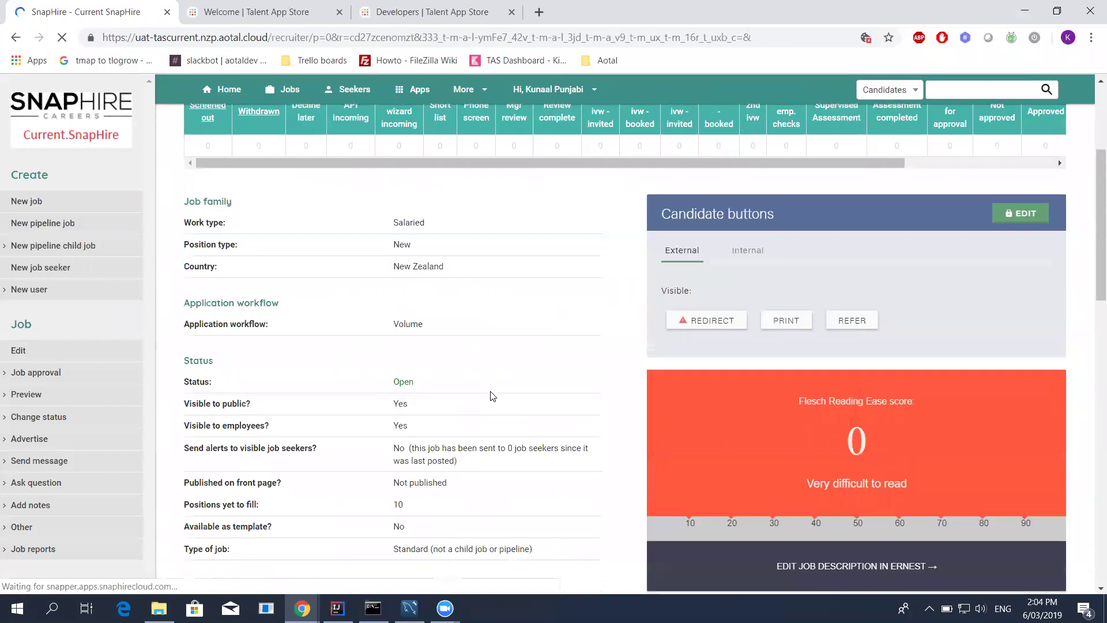
{"action": "scroll", "coordinate": [719, 263], "scroll_direction": "down", "scroll_amount": 3}
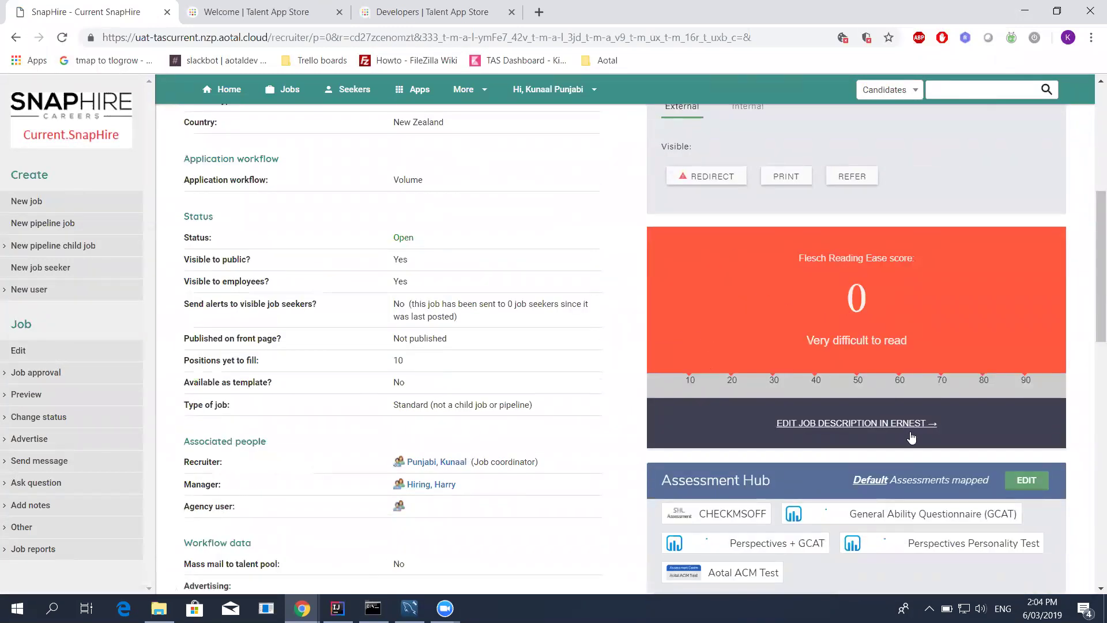
{"action": "scroll", "coordinate": [638, 227], "scroll_direction": "up", "scroll_amount": 3}
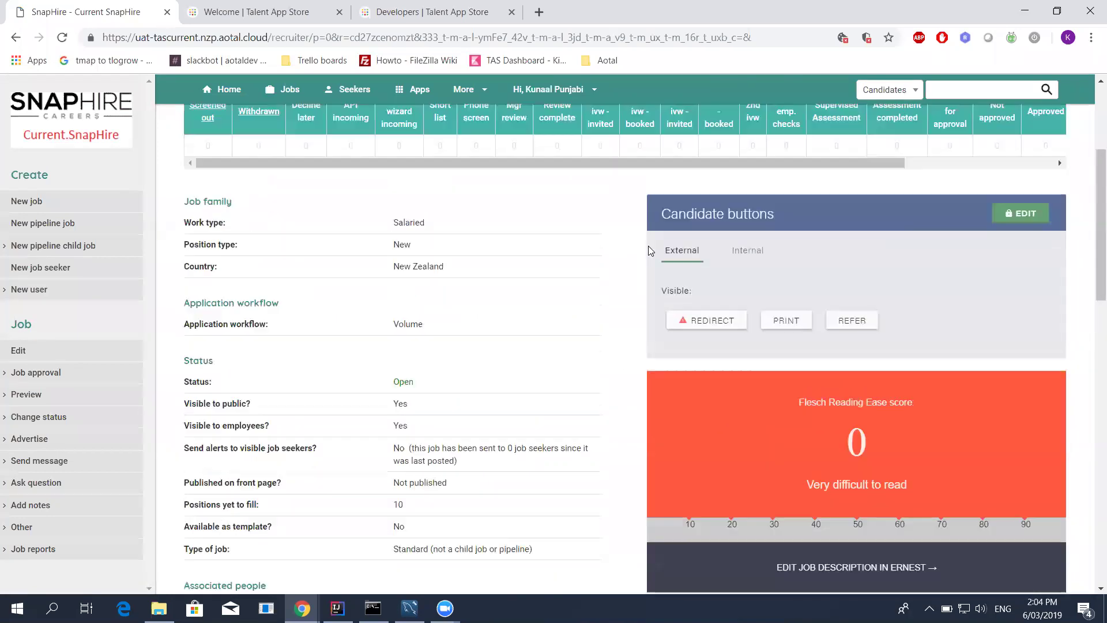
{"action": "scroll", "coordinate": [634, 306], "scroll_direction": "down", "scroll_amount": 8}
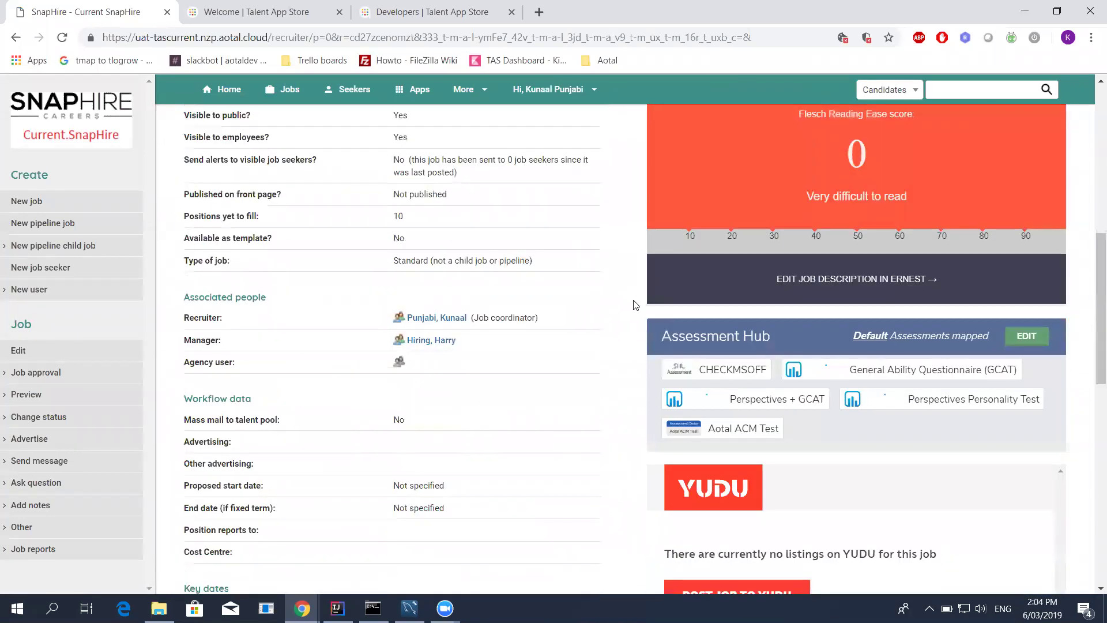
{"action": "scroll", "coordinate": [634, 306], "scroll_direction": "up", "scroll_amount": 6}
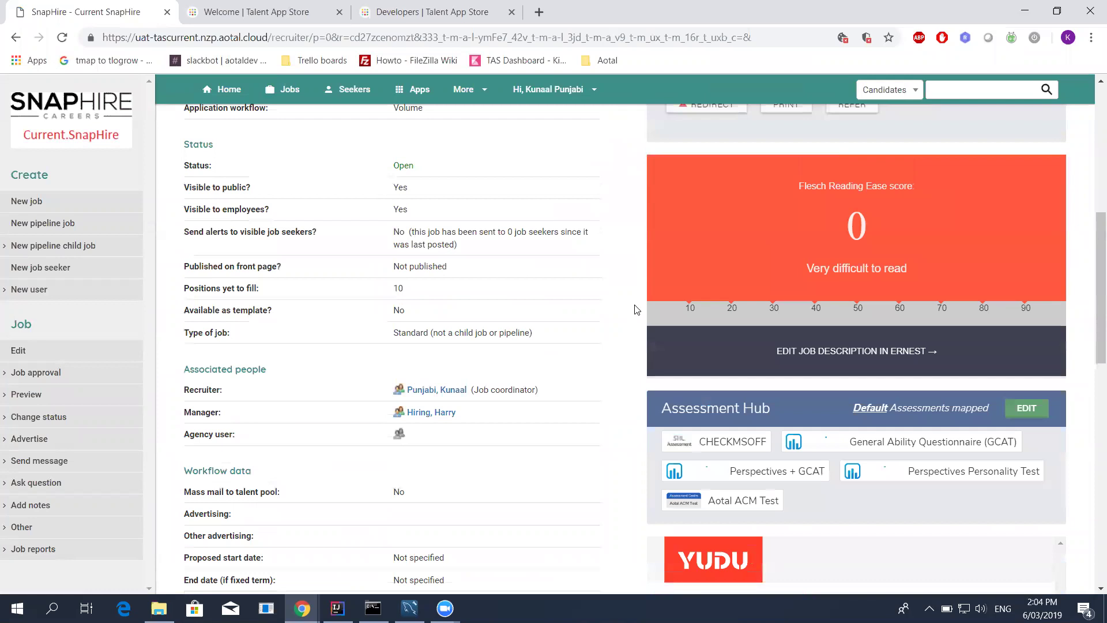
{"action": "scroll", "coordinate": [750, 308], "scroll_direction": "up", "scroll_amount": 3}
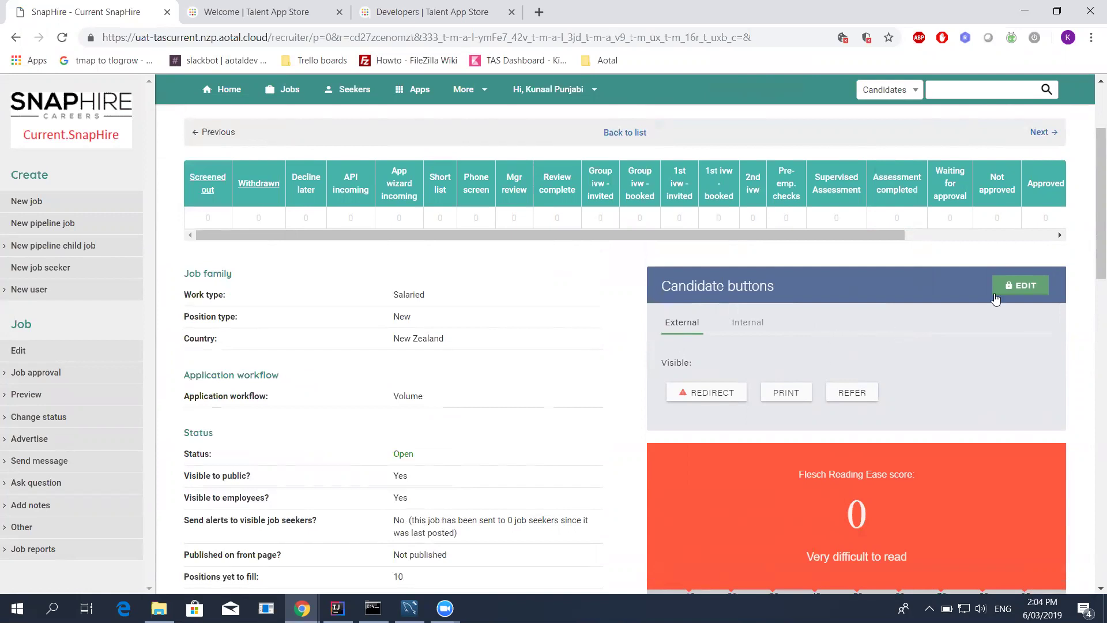
{"action": "left_click", "coordinate": [1021, 288]}
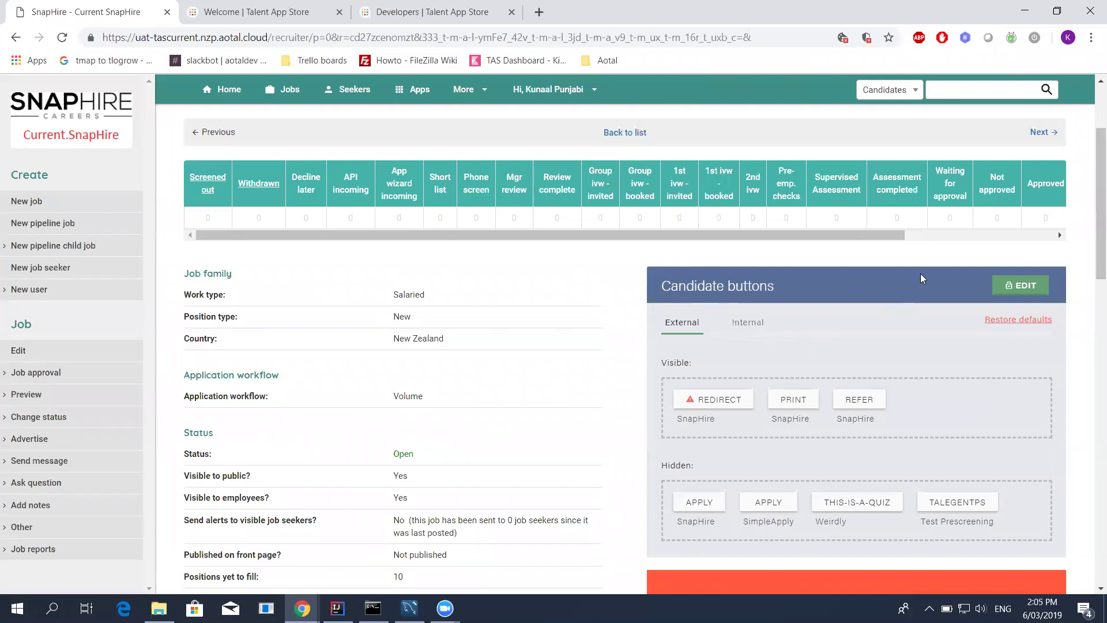
{"action": "left_click", "coordinate": [1007, 283]}
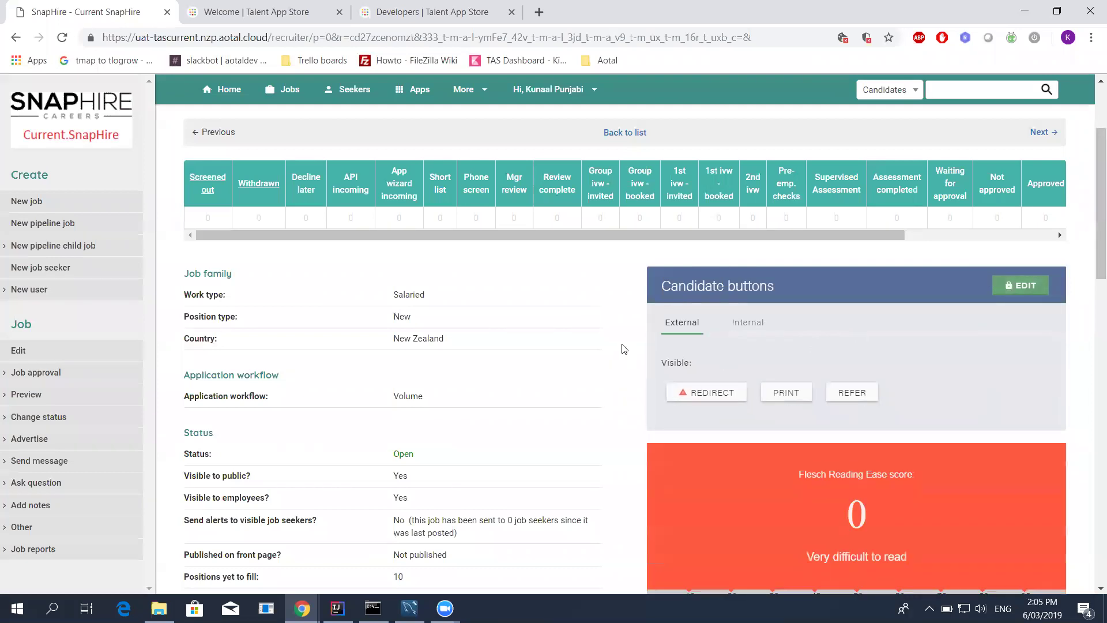
{"action": "scroll", "coordinate": [602, 353], "scroll_direction": "down", "scroll_amount": 2}
{"action": "scroll", "coordinate": [602, 353], "scroll_direction": "down", "scroll_amount": 2}
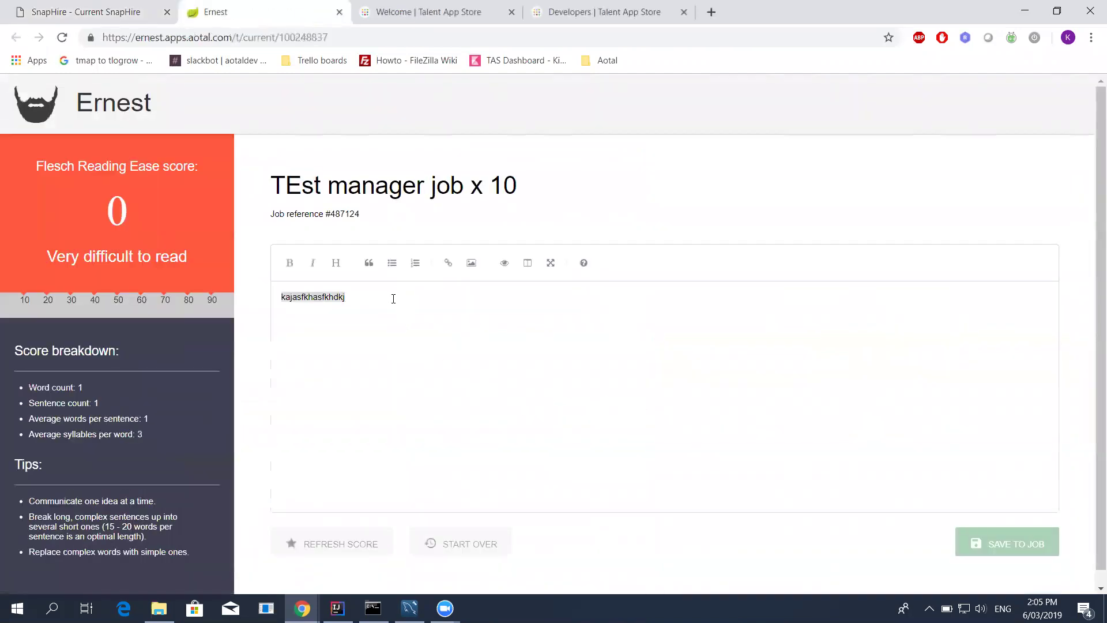
Replace the description with 'Test' (score 100), save it to the job, and detach the Ernest window.
{"action": "type", "text": "Test"}
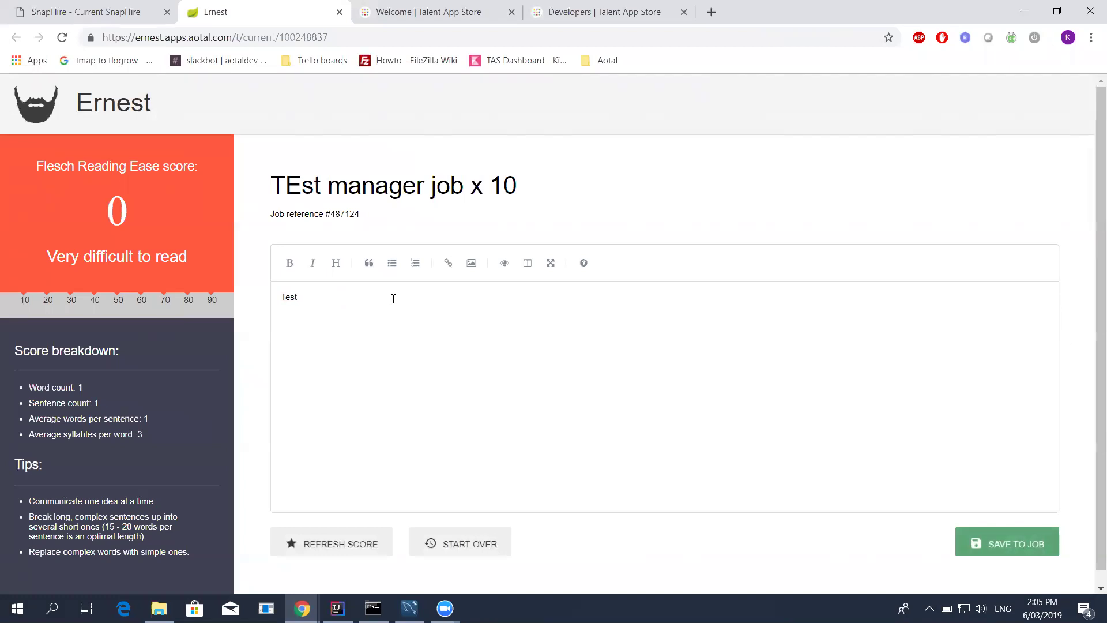
{"action": "left_click", "coordinate": [369, 542]}
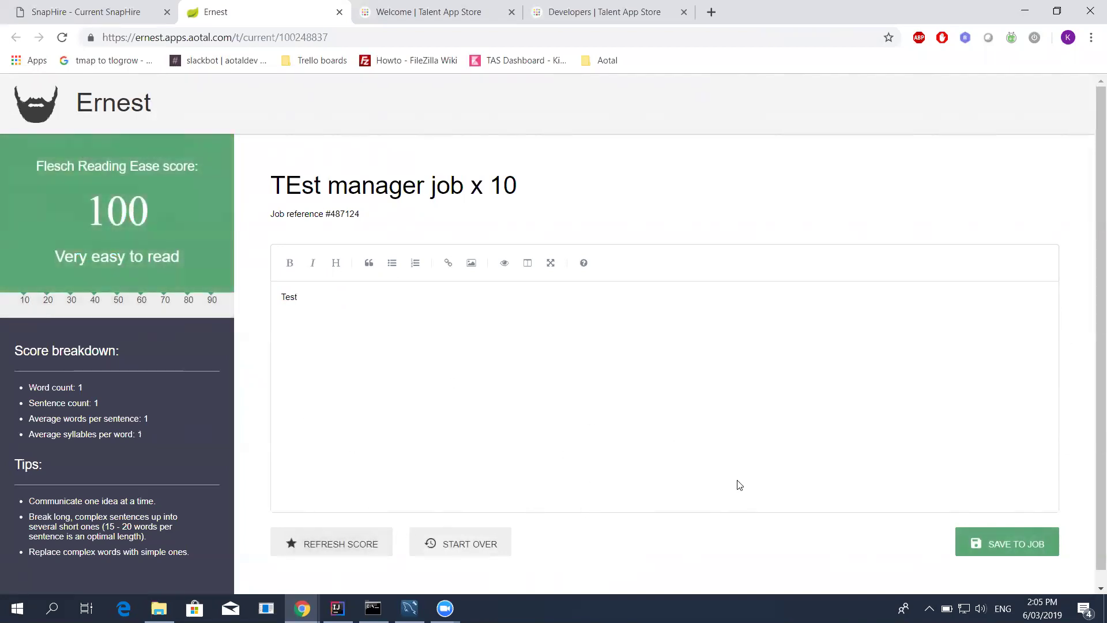
{"action": "left_click", "coordinate": [1001, 540]}
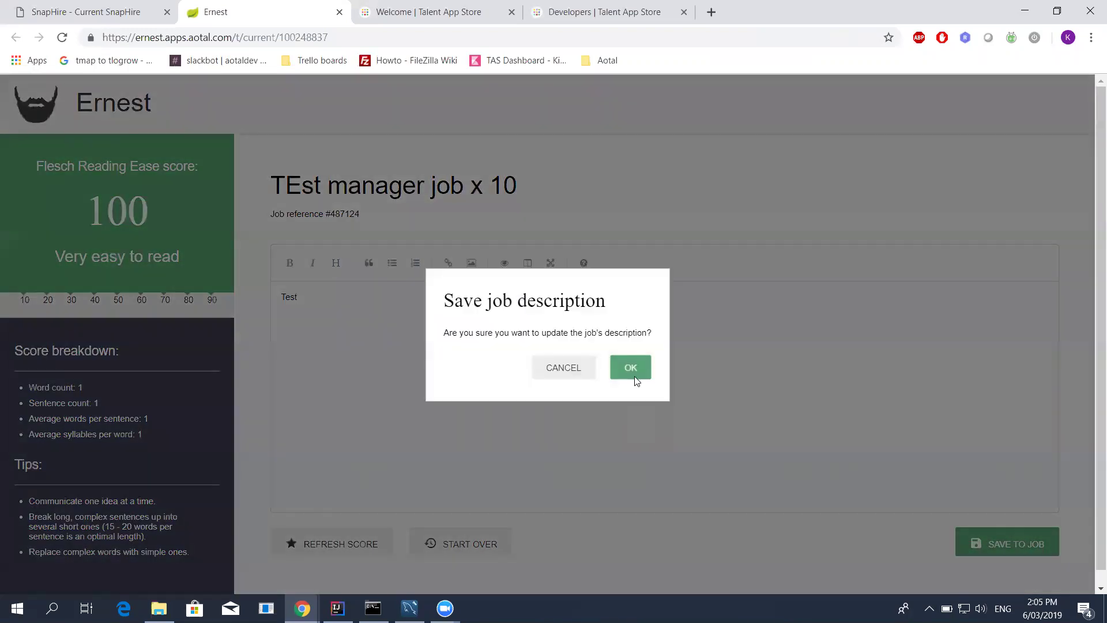
{"action": "left_click", "coordinate": [632, 368]}
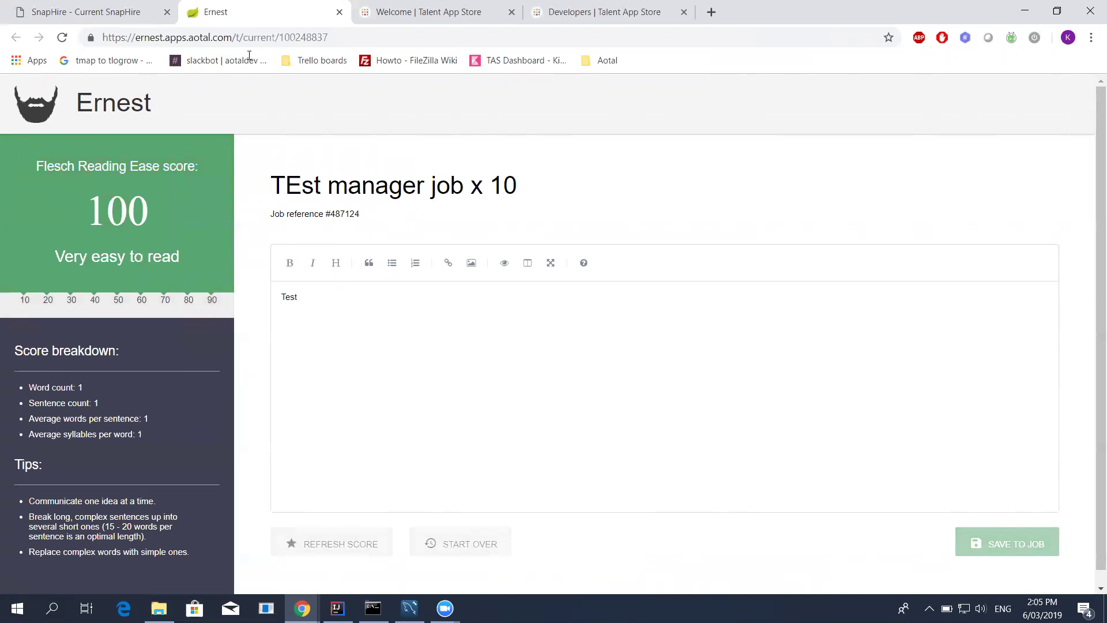
{"action": "key", "text": "ctrl+shift+Page_Down"}
{"action": "key", "text": "ctrl+shift+Page_Down"}
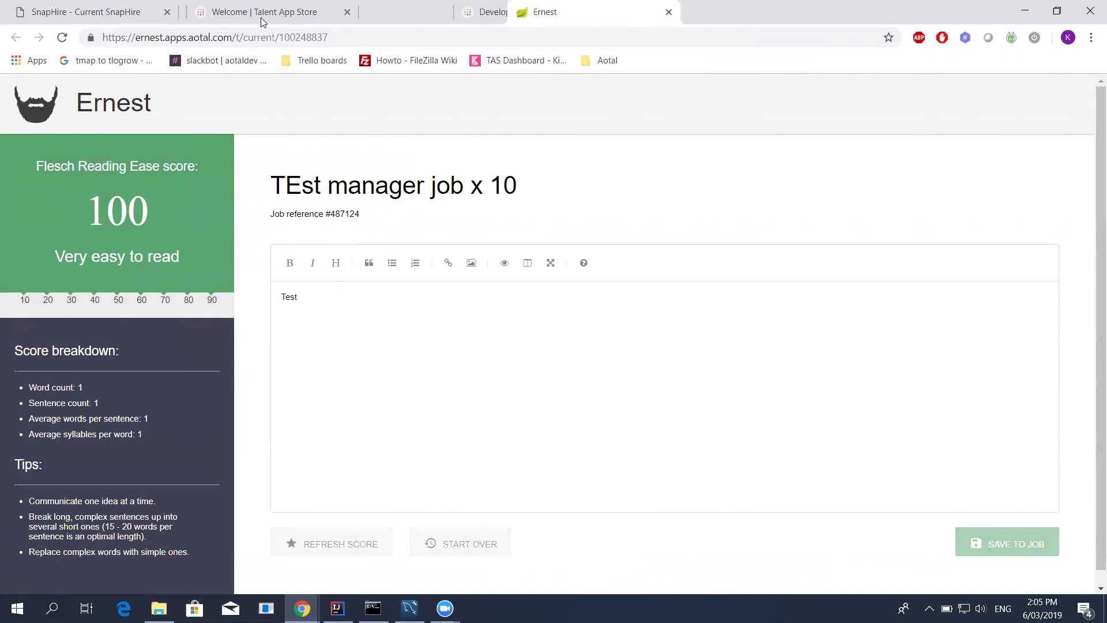
{"action": "key", "text": "alt+Tab"}
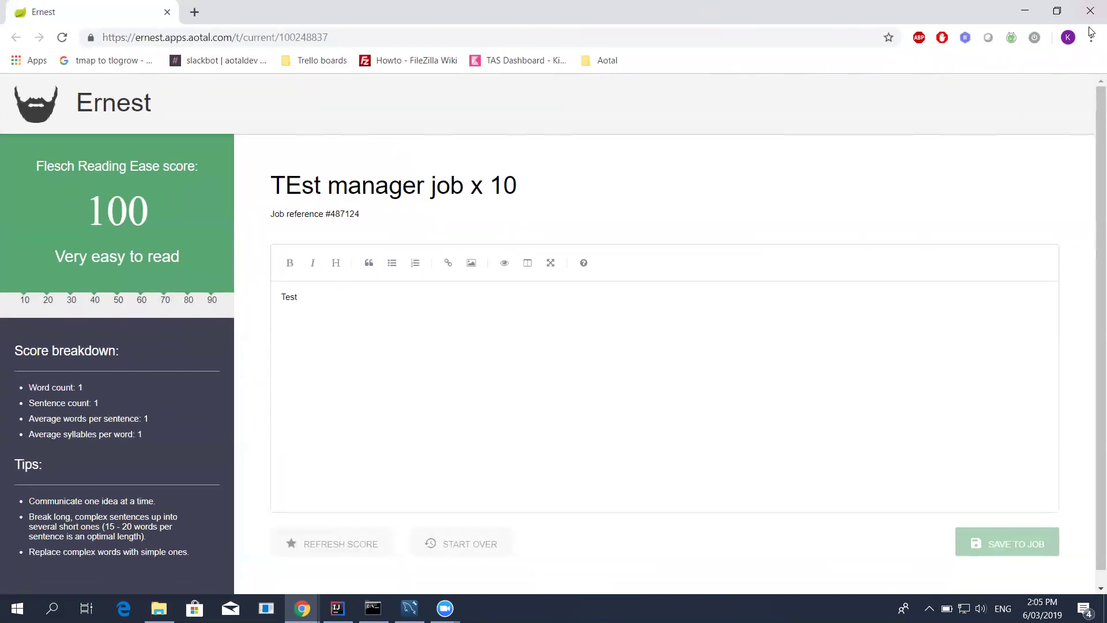
Close the Ernest window and scroll the SnapHire job page to its readability score of 100.
{"action": "left_click", "coordinate": [1090, 14]}
{"action": "scroll", "coordinate": [337, 313], "scroll_direction": "up", "scroll_amount": 5}
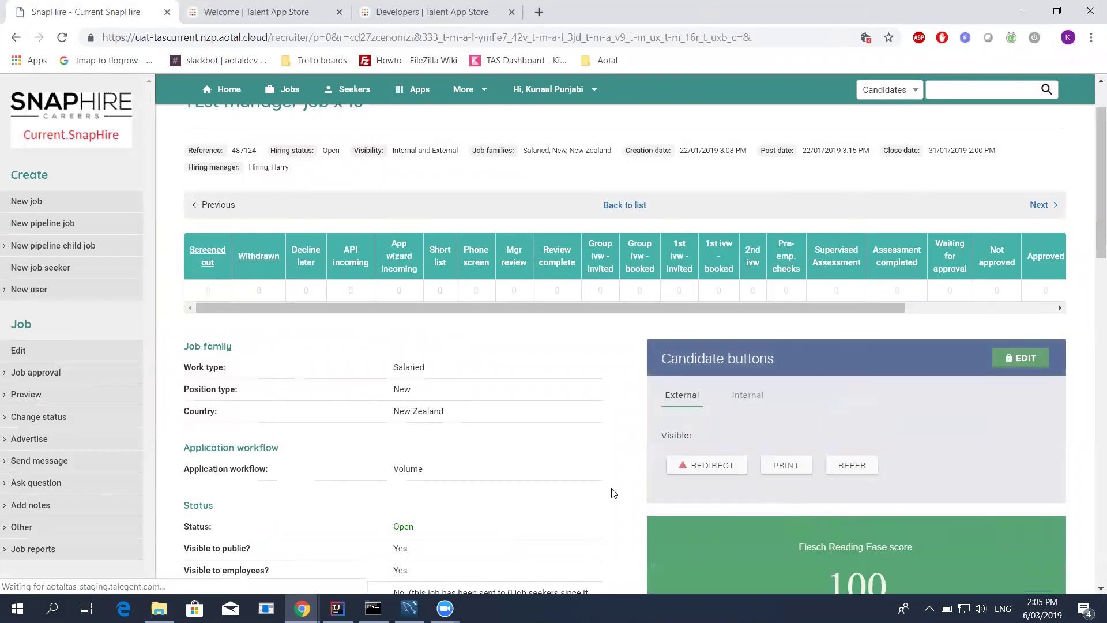
{"action": "scroll", "coordinate": [558, 412], "scroll_direction": "down", "scroll_amount": 1}
{"action": "scroll", "coordinate": [558, 411], "scroll_direction": "down", "scroll_amount": 3}
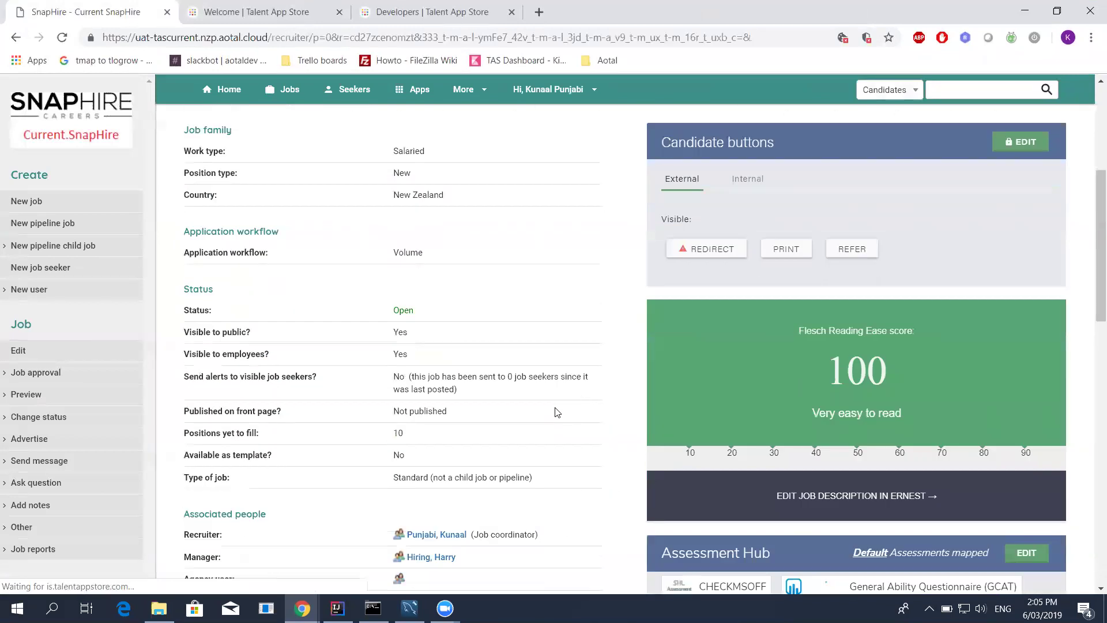
{"action": "left_click", "coordinate": [67, 351]}
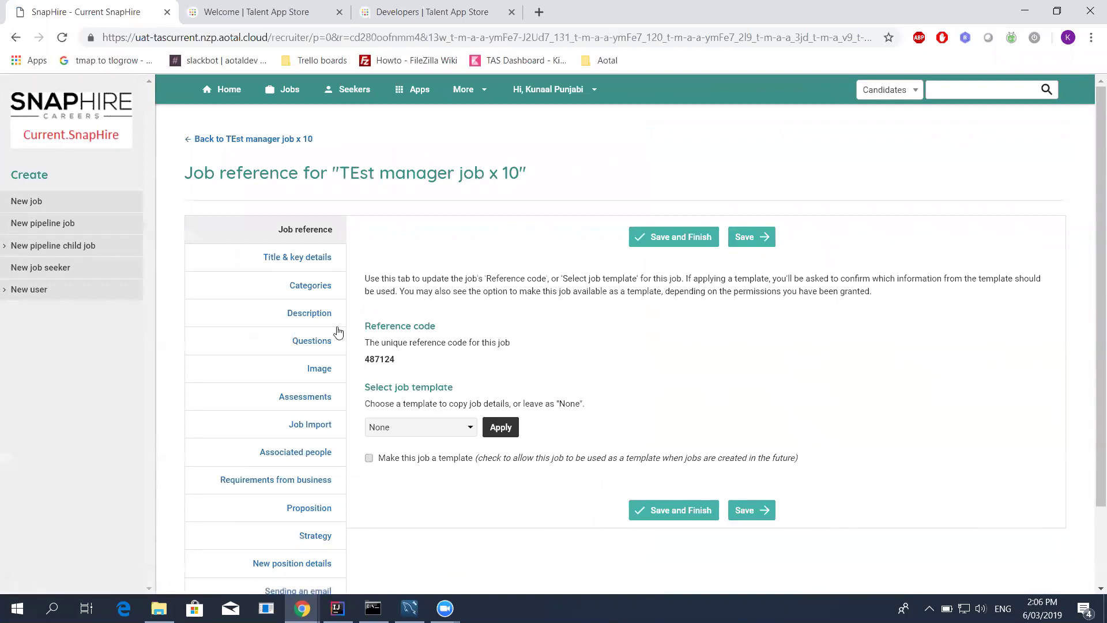
{"action": "left_click", "coordinate": [314, 313]}
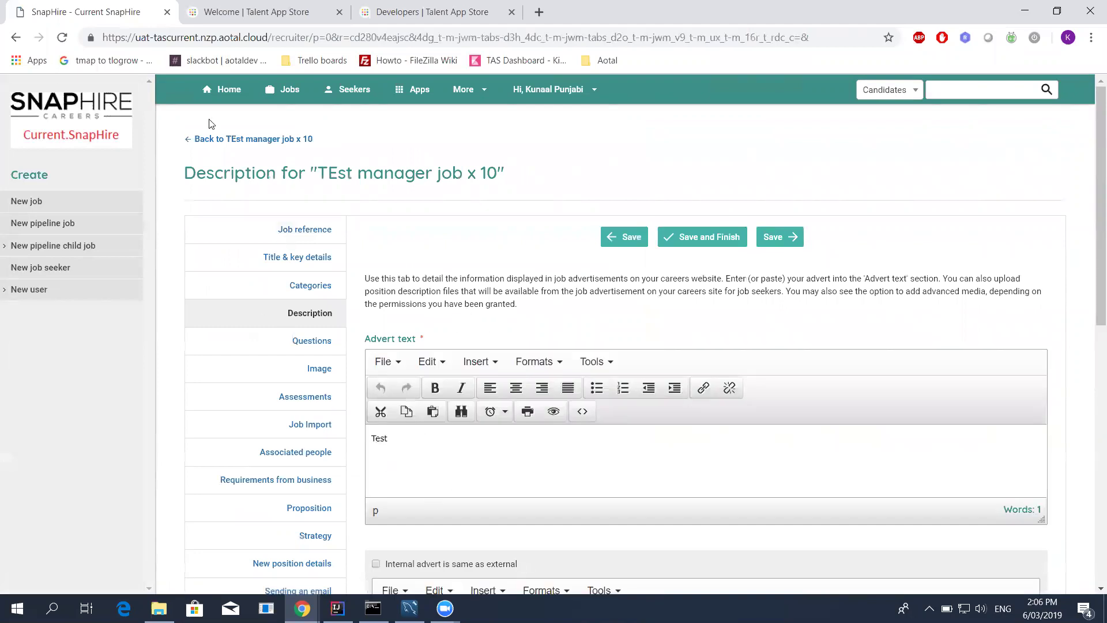
{"action": "left_click", "coordinate": [237, 139]}
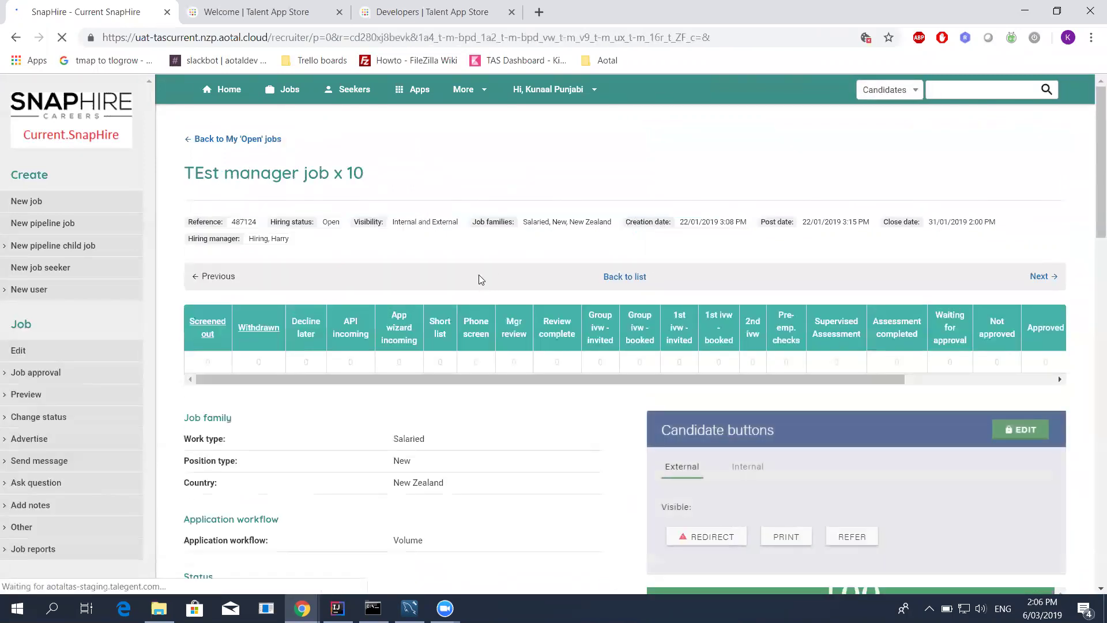
Scroll down the job page through its readability score and mapped assessments.
{"action": "scroll", "coordinate": [490, 277], "scroll_direction": "down", "scroll_amount": 2}
{"action": "scroll", "coordinate": [535, 297], "scroll_direction": "down", "scroll_amount": 2}
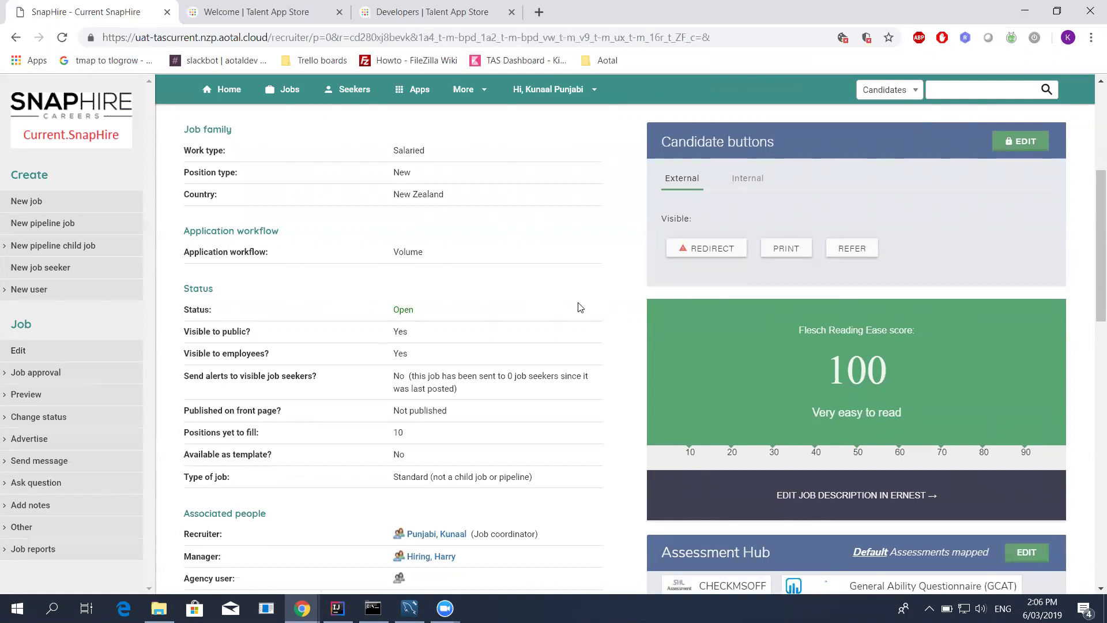
{"action": "scroll", "coordinate": [580, 307], "scroll_direction": "down", "scroll_amount": 1}
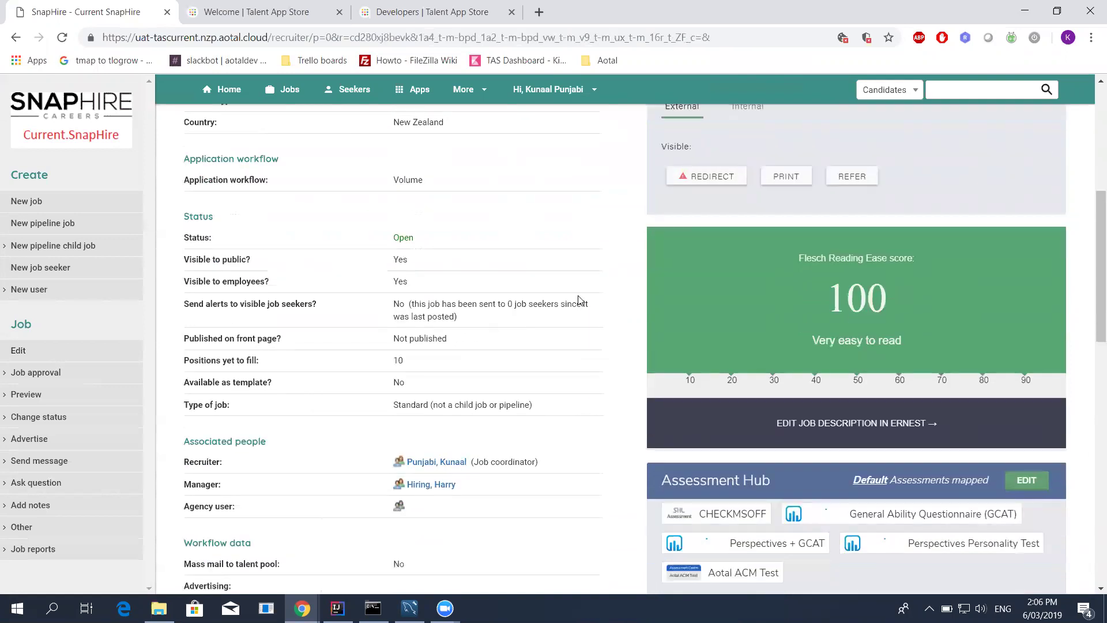
{"action": "scroll", "coordinate": [580, 300], "scroll_direction": "down", "scroll_amount": 1}
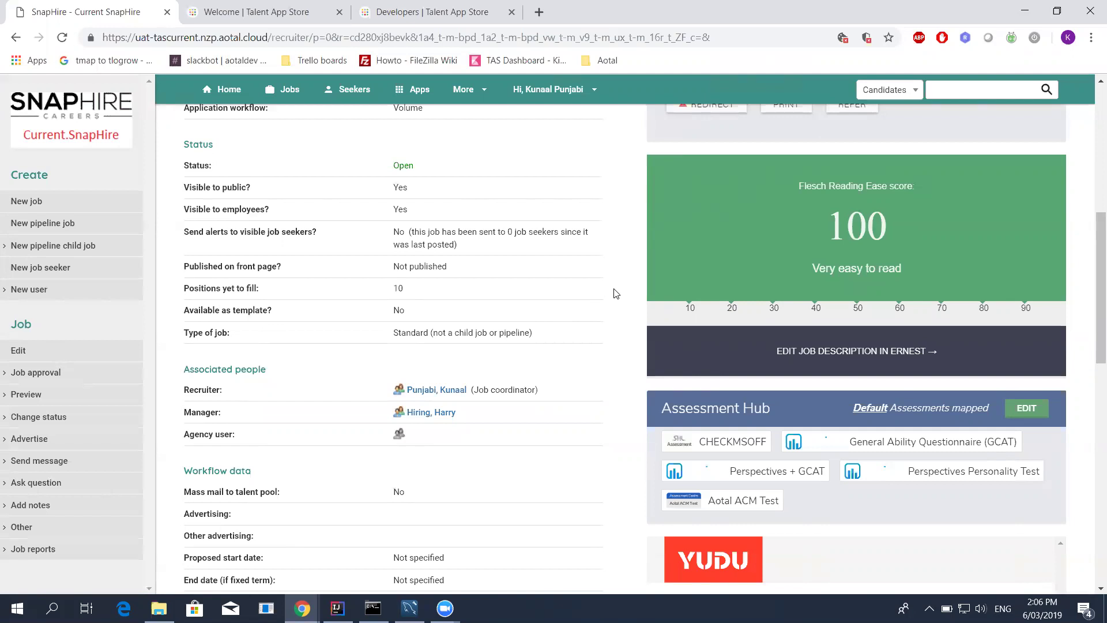
{"action": "scroll", "coordinate": [616, 293], "scroll_direction": "down", "scroll_amount": 1}
{"action": "scroll", "coordinate": [591, 283], "scroll_direction": "down", "scroll_amount": 1}
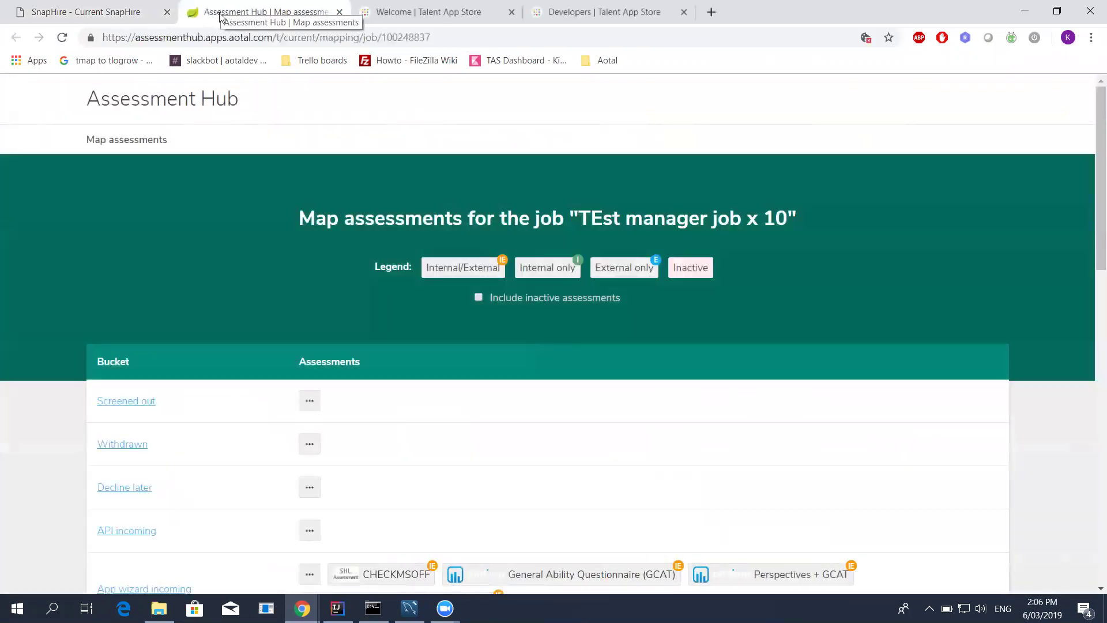
Close the Assessment Hub mapping tab, recheck the job page, and switch to the developer portal.
{"action": "left_click_drag", "start_coordinate": [222, 13], "coordinate": [118, 16]}
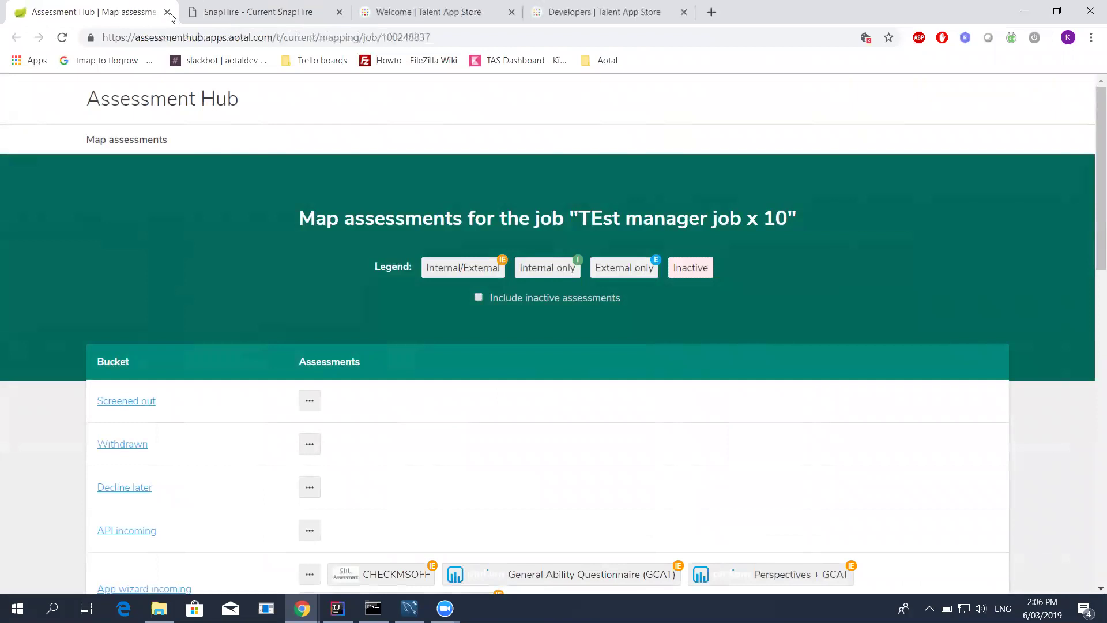
{"action": "left_click", "coordinate": [170, 12]}
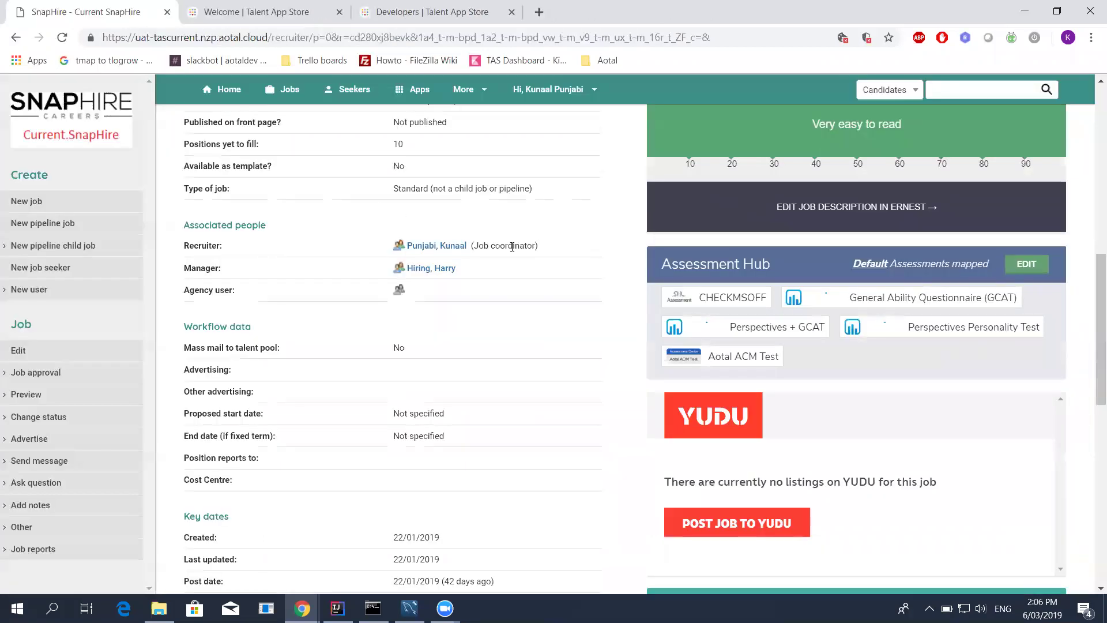
{"action": "scroll", "coordinate": [569, 307], "scroll_direction": "down", "scroll_amount": 3}
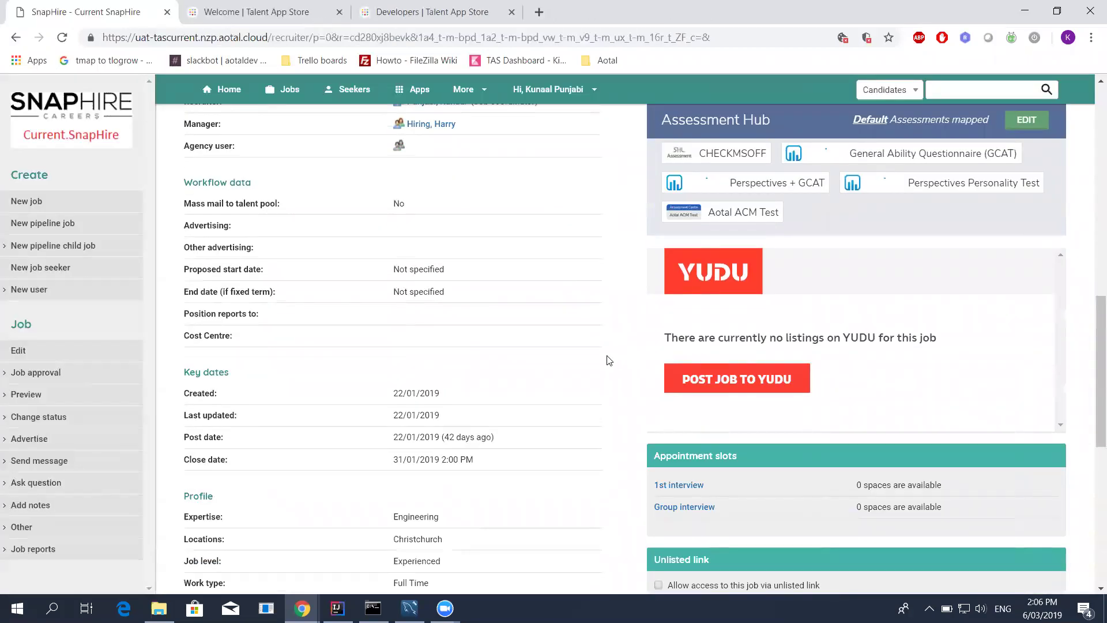
{"action": "scroll", "coordinate": [555, 381], "scroll_direction": "up", "scroll_amount": 9}
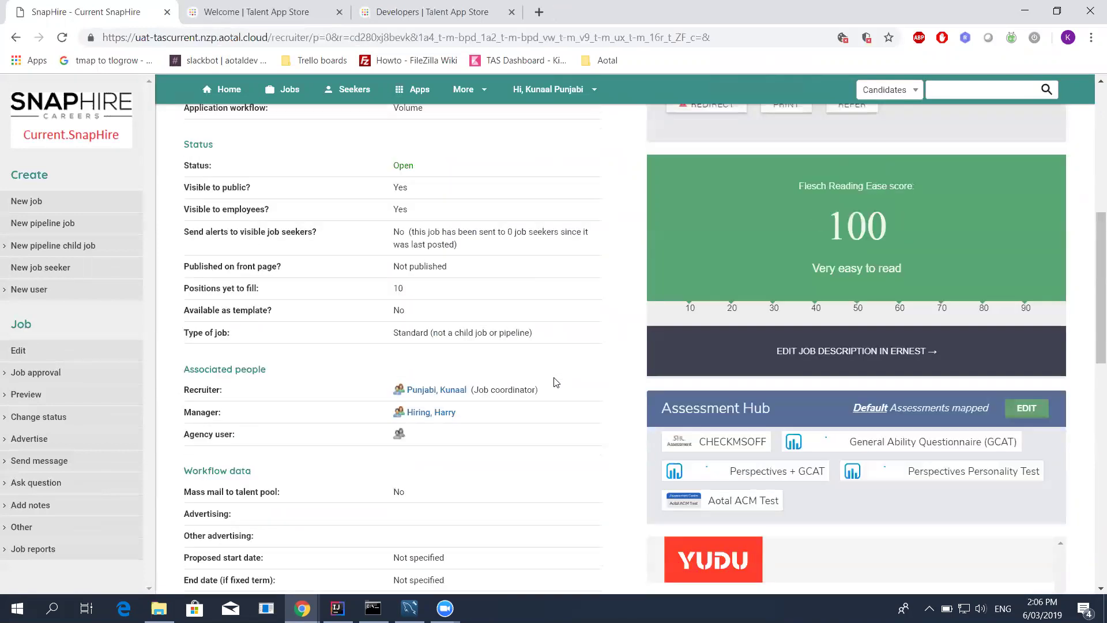
{"action": "scroll", "coordinate": [551, 371], "scroll_direction": "up", "scroll_amount": 4}
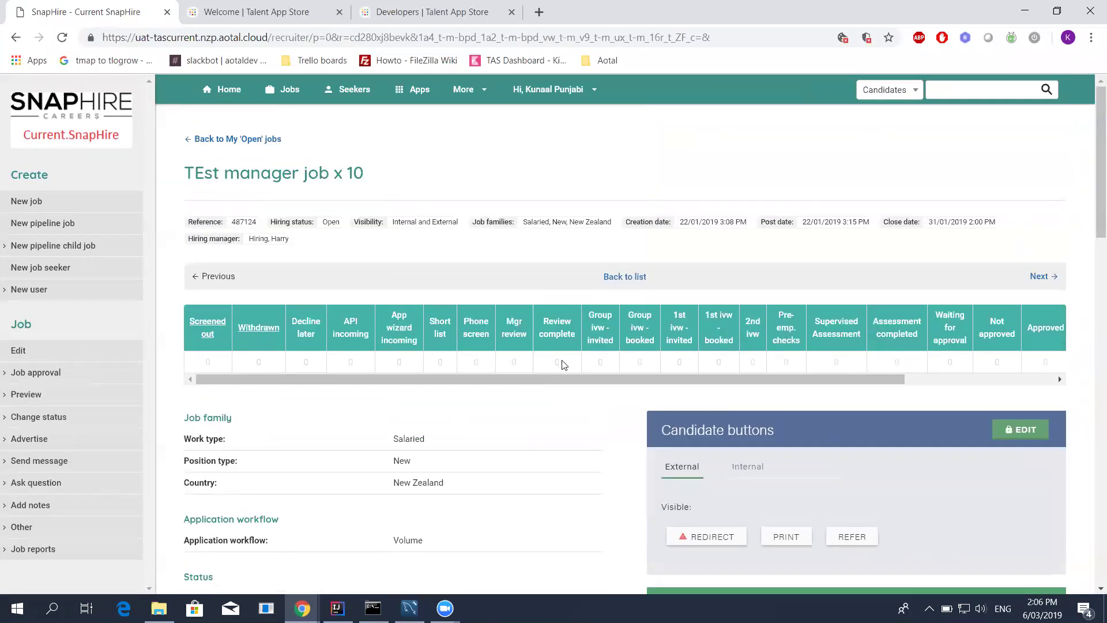
{"action": "scroll", "coordinate": [526, 420], "scroll_direction": "down", "scroll_amount": 1}
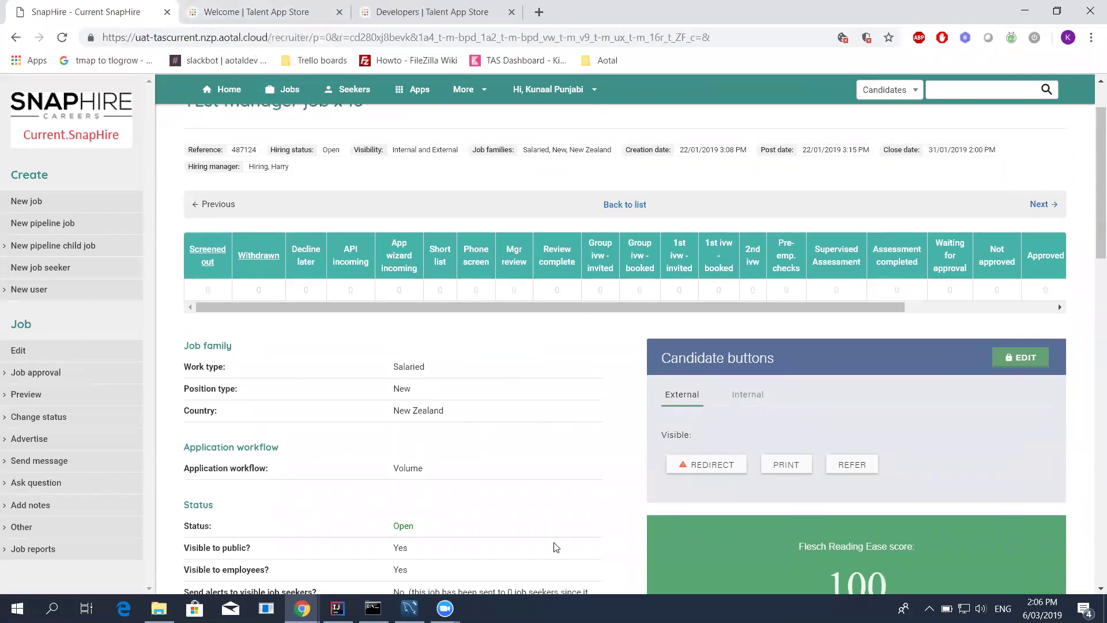
{"action": "key", "text": "ctrl+3"}
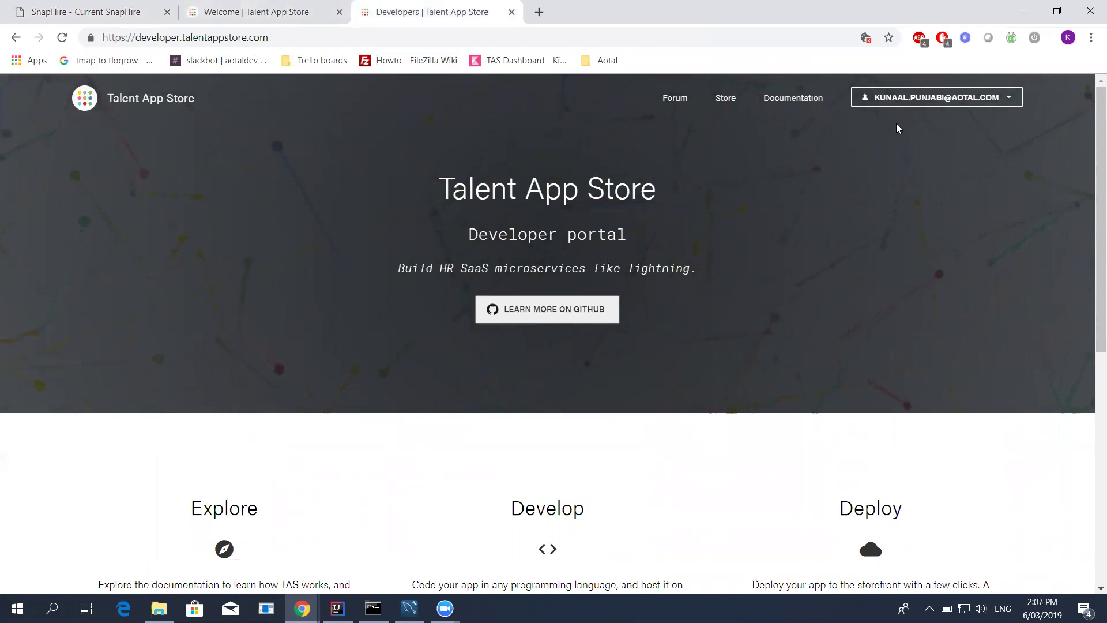
Via My account, select the personal test developer to list its ten apps, including Demo install app.
{"action": "left_click", "coordinate": [881, 97]}
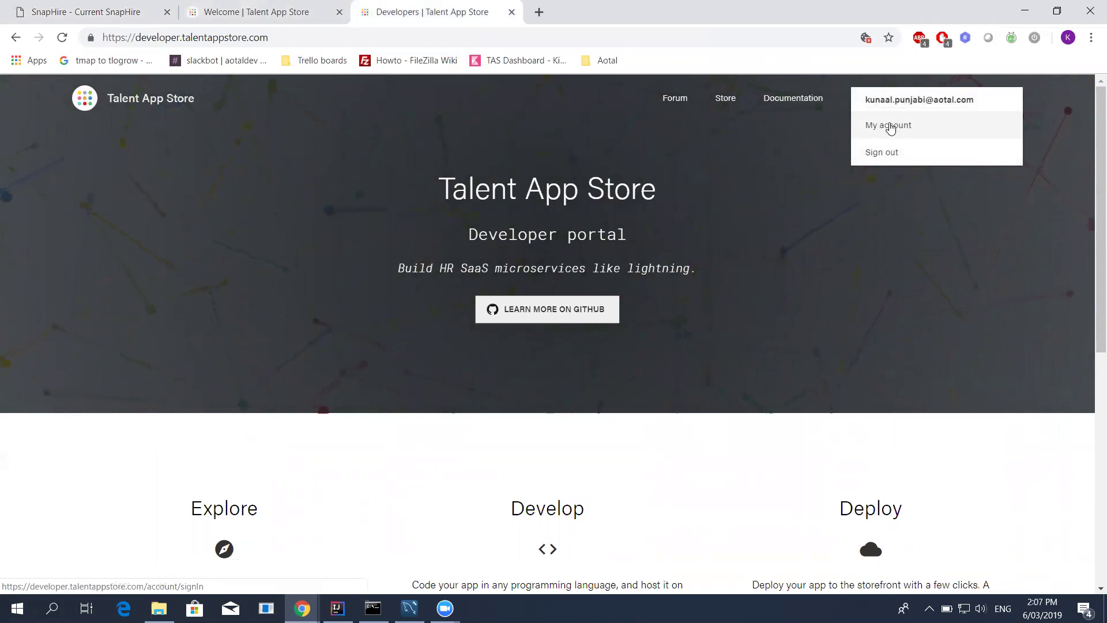
{"action": "left_click", "coordinate": [890, 126]}
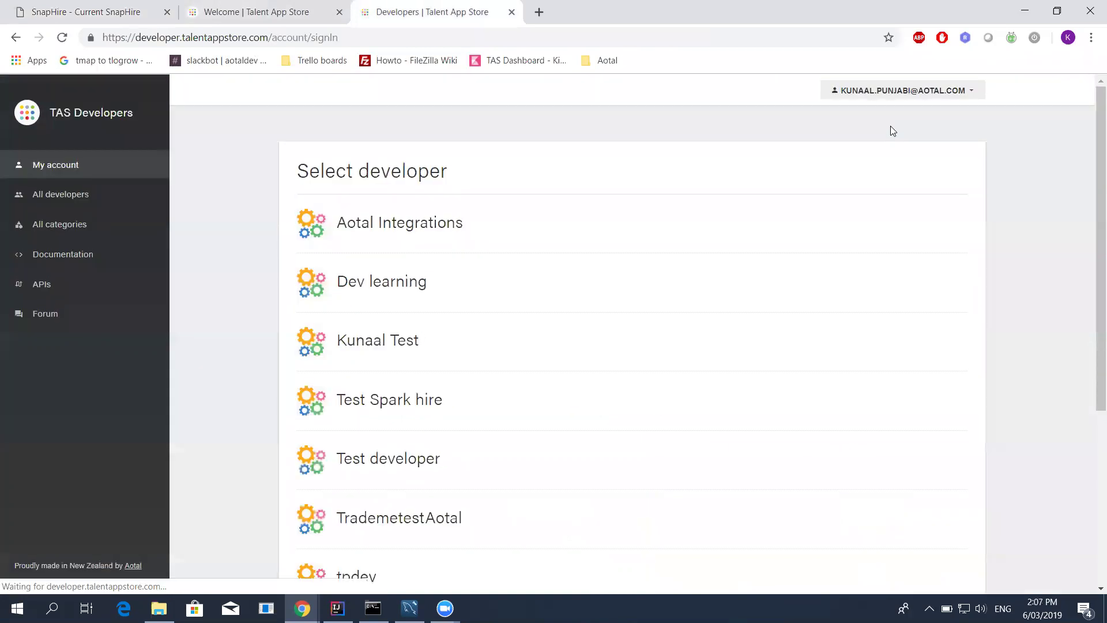
{"action": "left_click", "coordinate": [407, 346]}
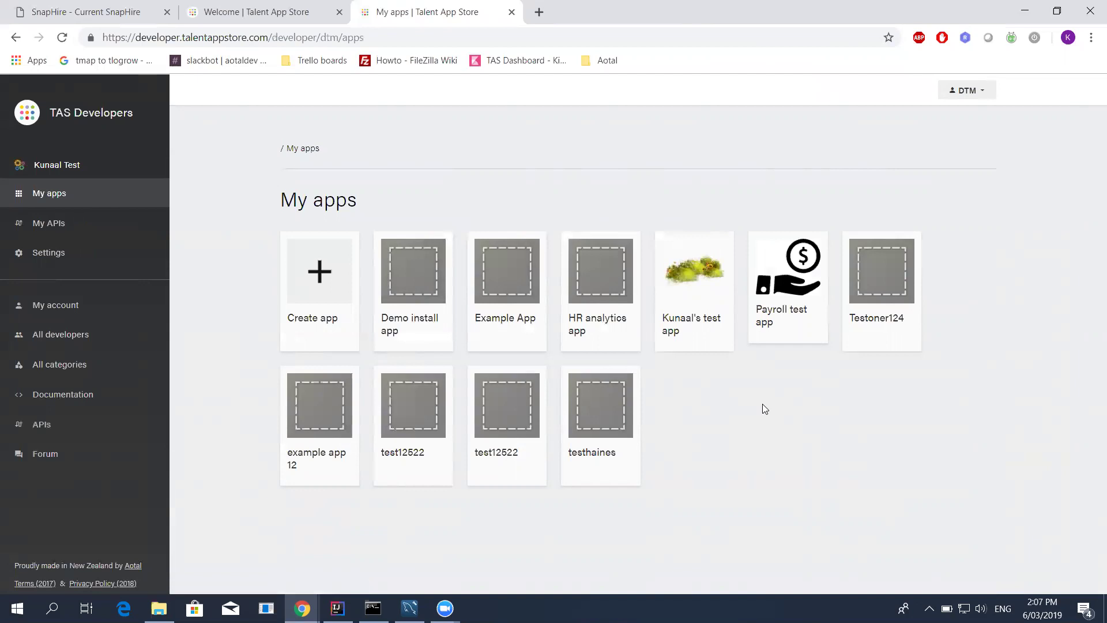
Copy the Demo install app's install token, then go back to the Talent App Store welcome page.
{"action": "left_click", "coordinate": [441, 330]}
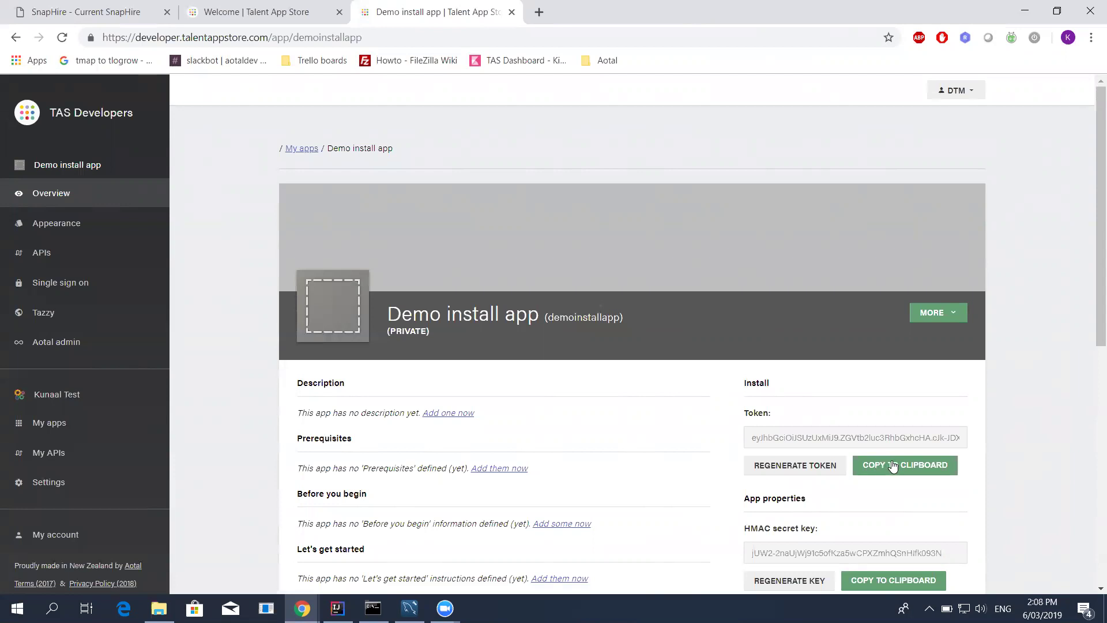
{"action": "left_click", "coordinate": [892, 465]}
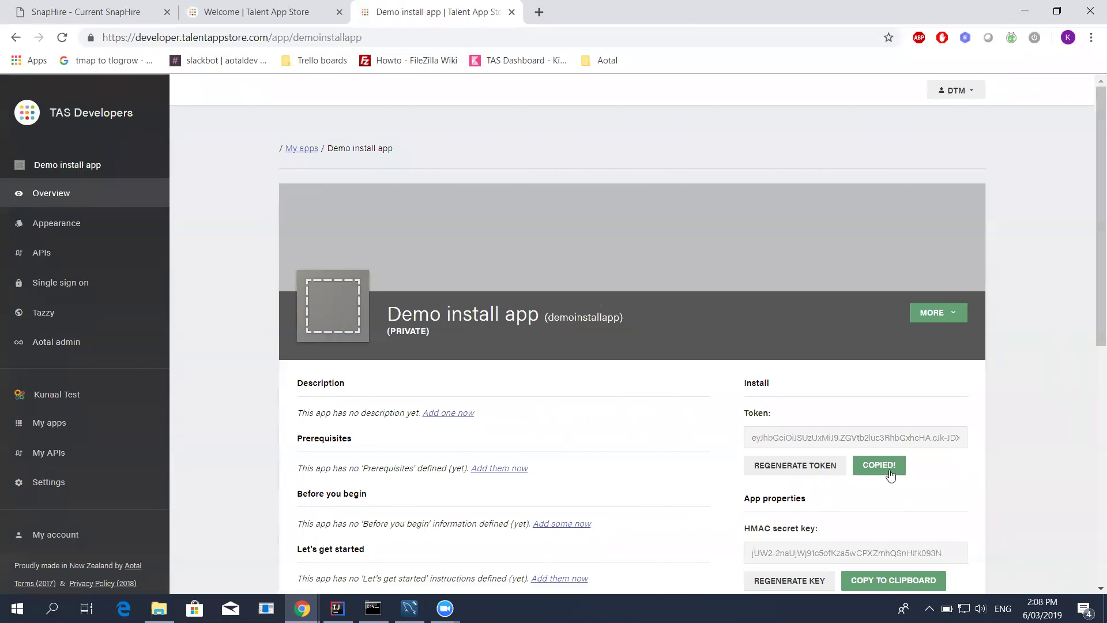
{"action": "left_click", "coordinate": [200, 18]}
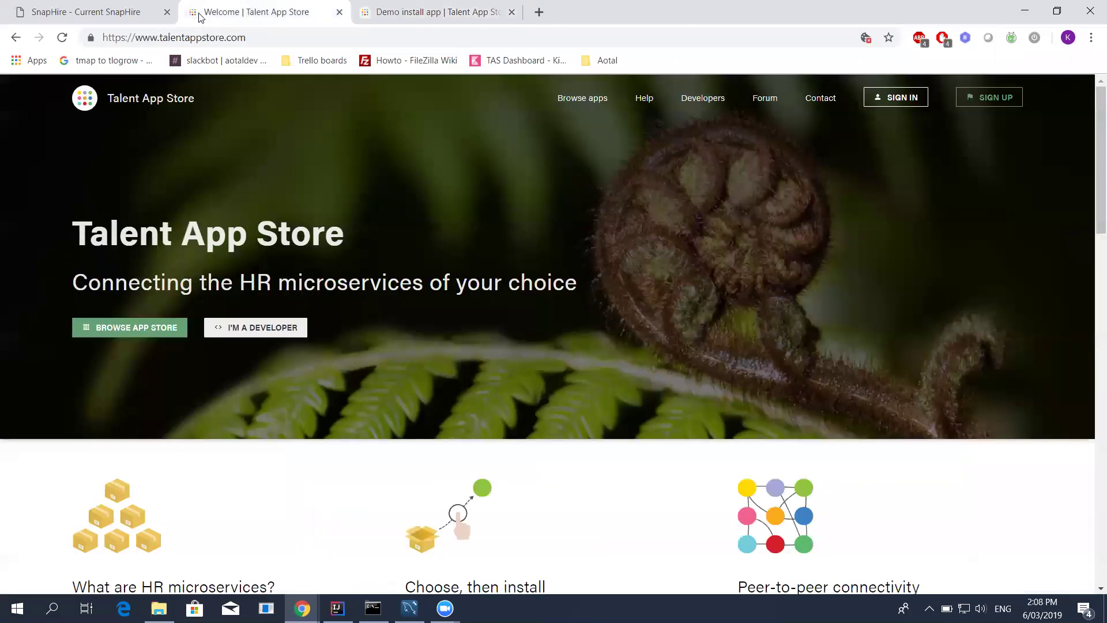
Sign in, open the Current Testing tenant's installed apps, and scroll down to Identity and Job posting.
{"action": "left_click", "coordinate": [901, 98]}
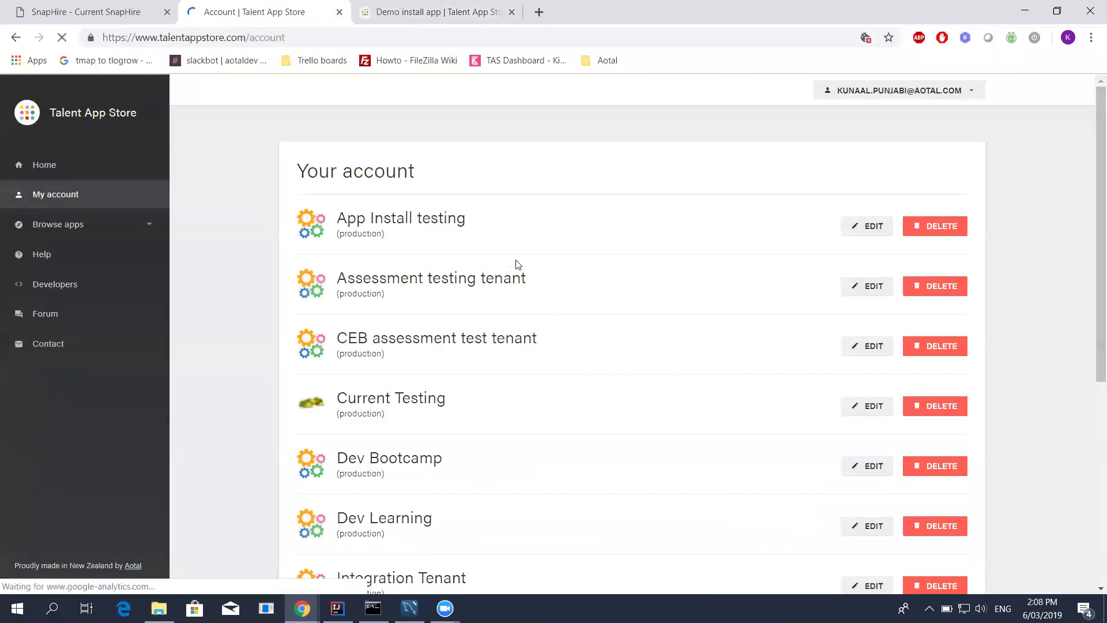
{"action": "left_click", "coordinate": [414, 405]}
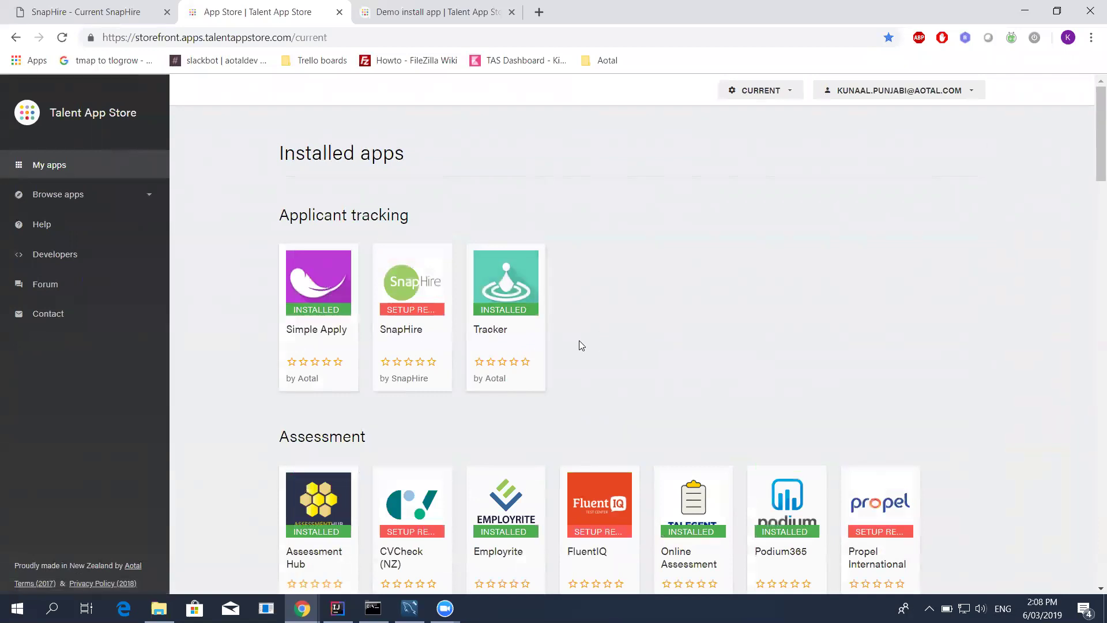
{"action": "scroll", "coordinate": [605, 291], "scroll_direction": "down", "scroll_amount": 3}
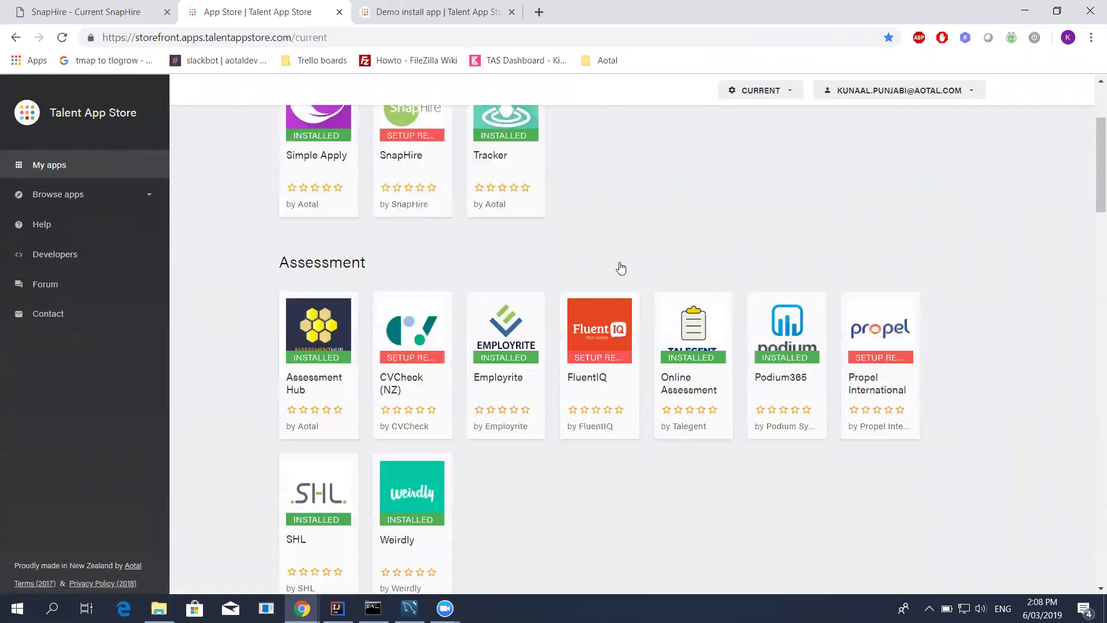
{"action": "scroll", "coordinate": [620, 268], "scroll_direction": "down", "scroll_amount": 4}
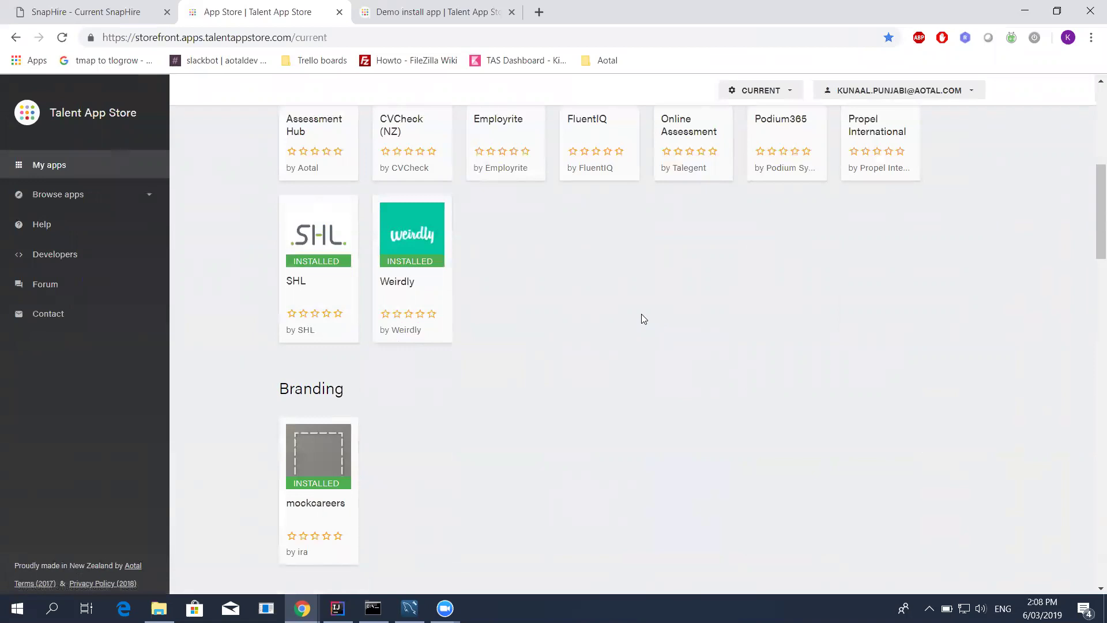
{"action": "scroll", "coordinate": [681, 372], "scroll_direction": "down", "scroll_amount": 1}
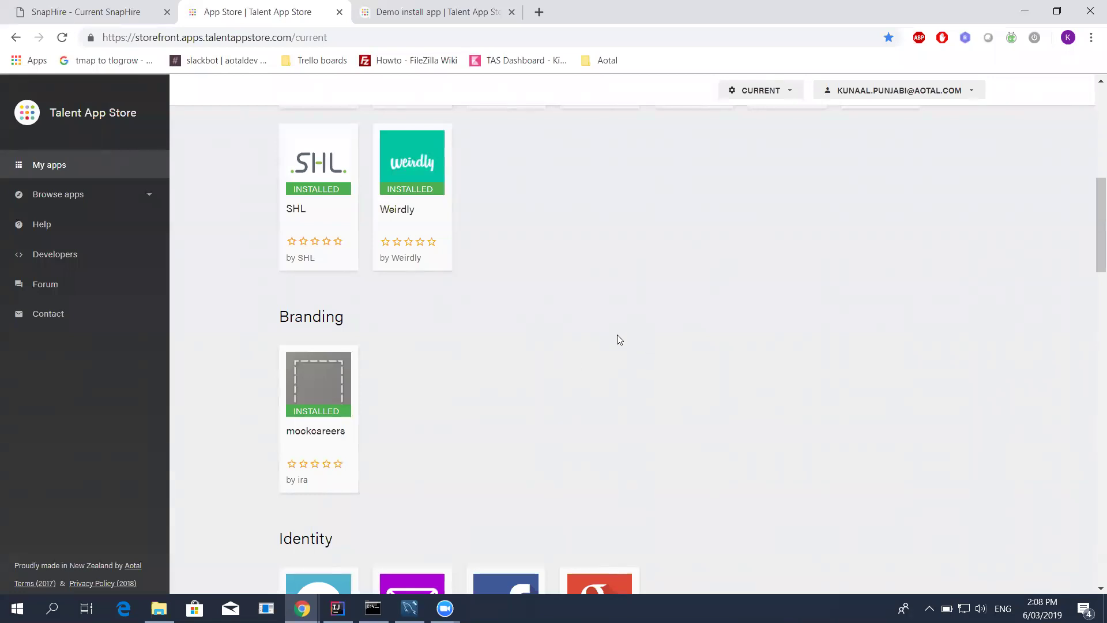
{"action": "scroll", "coordinate": [630, 319], "scroll_direction": "down", "scroll_amount": 5}
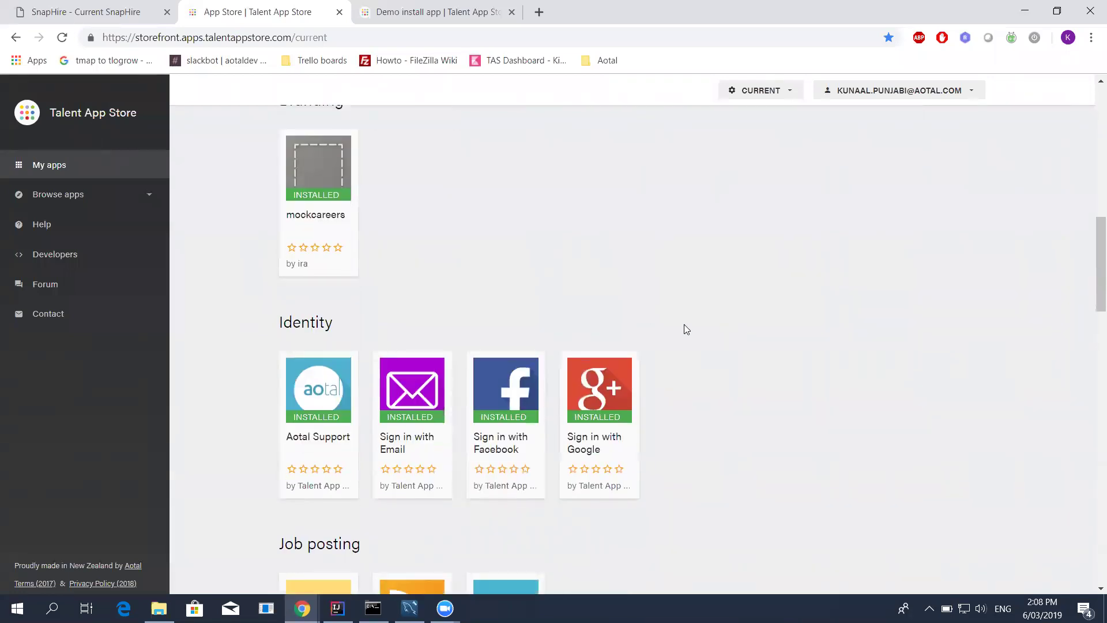
Paste the token into Install from token to reach the Demo install app page, then cancel installing.
{"action": "left_click", "coordinate": [749, 92]}
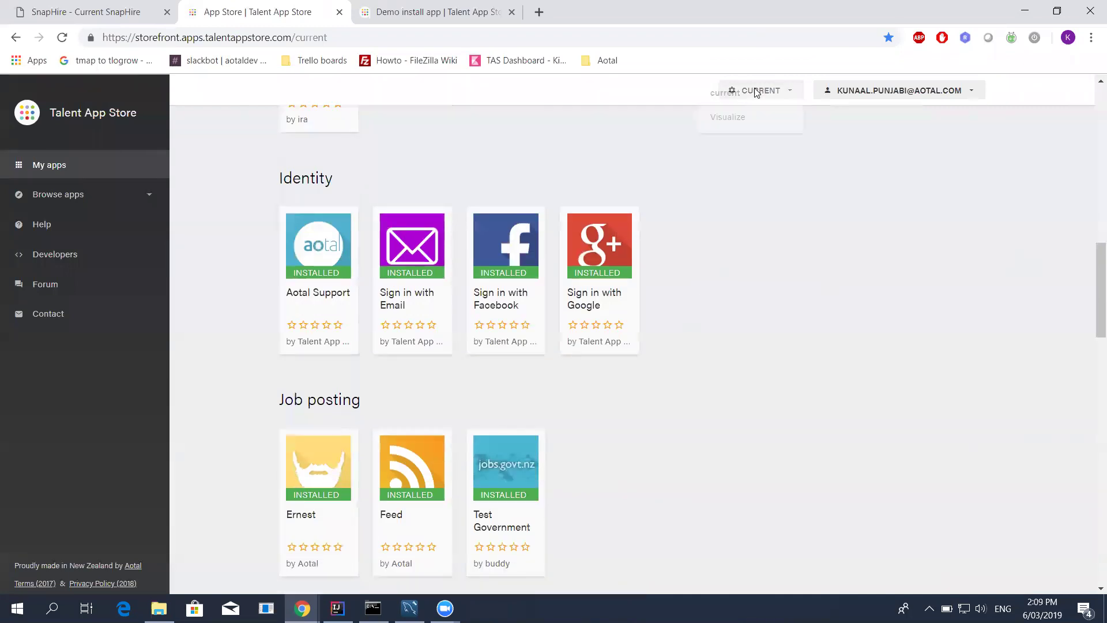
{"action": "left_click", "coordinate": [754, 198]}
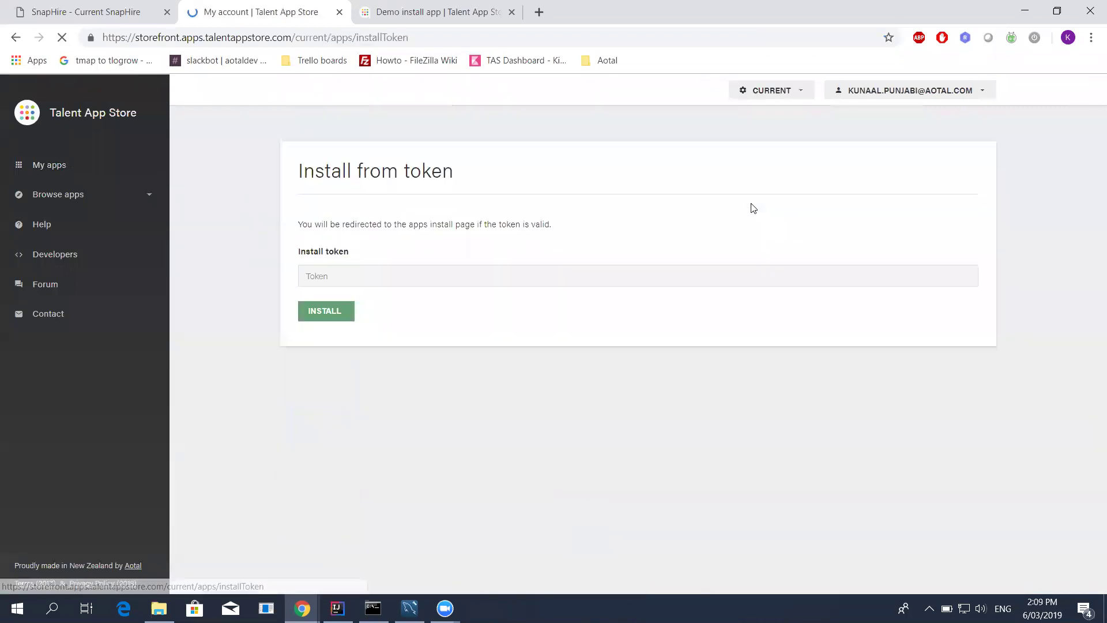
{"action": "left_click", "coordinate": [636, 274]}
{"action": "right_click", "coordinate": [634, 274]}
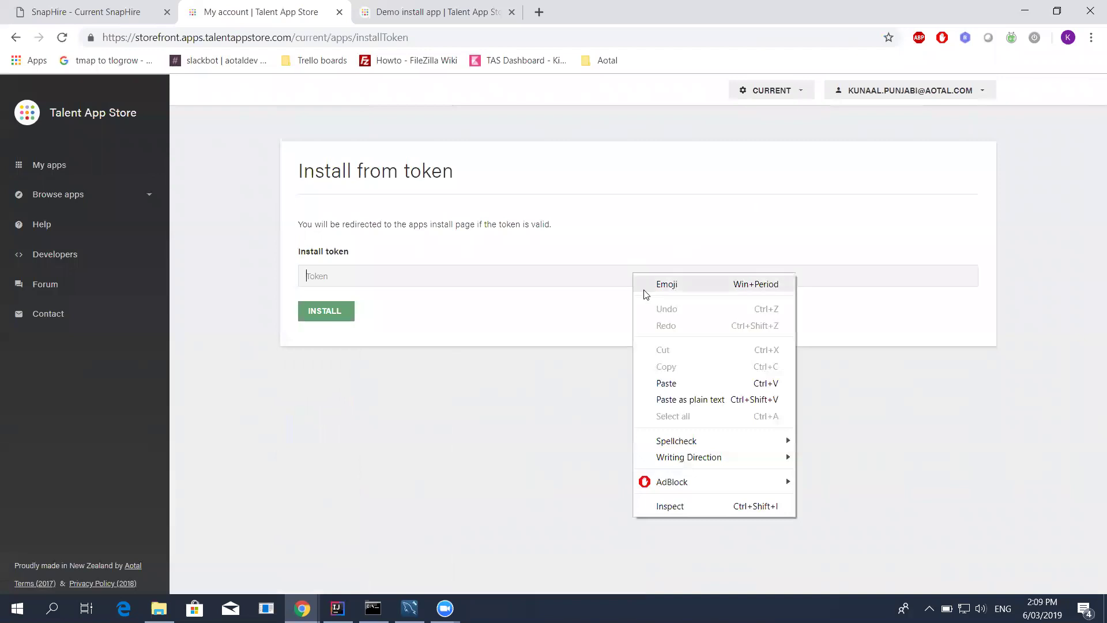
{"action": "left_click", "coordinate": [668, 384]}
{"action": "left_click", "coordinate": [328, 312]}
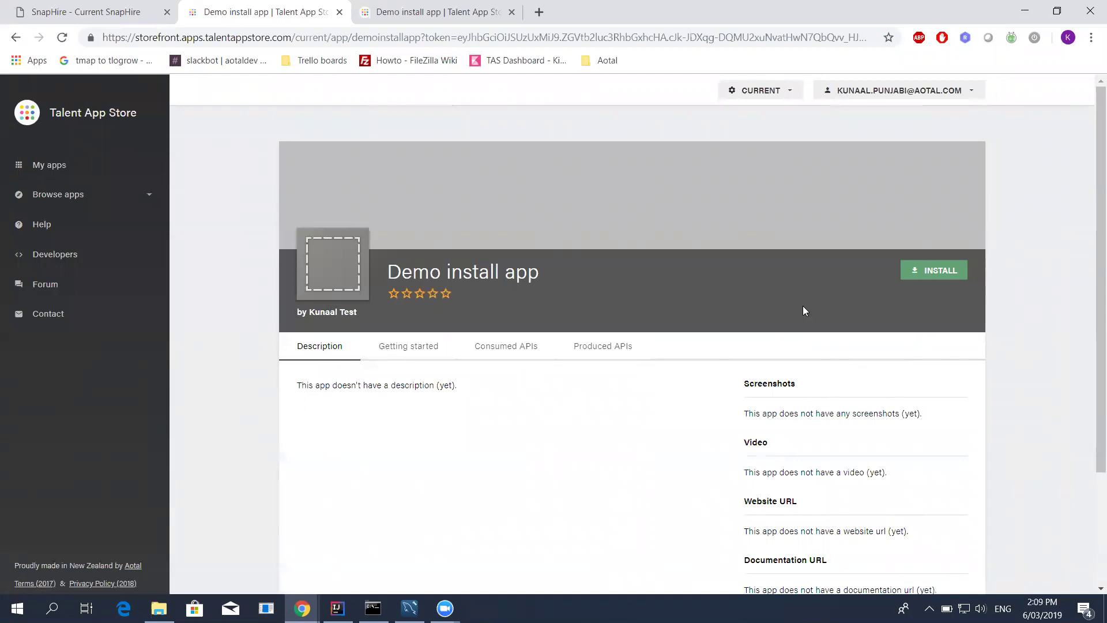
{"action": "left_click", "coordinate": [922, 277]}
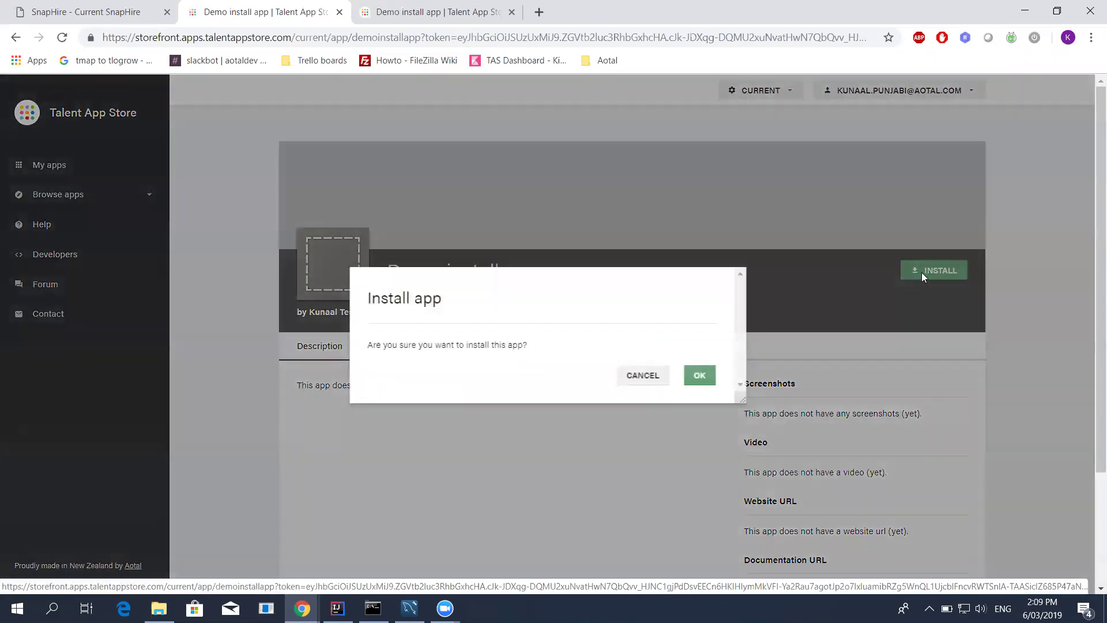
{"action": "left_click", "coordinate": [646, 376]}
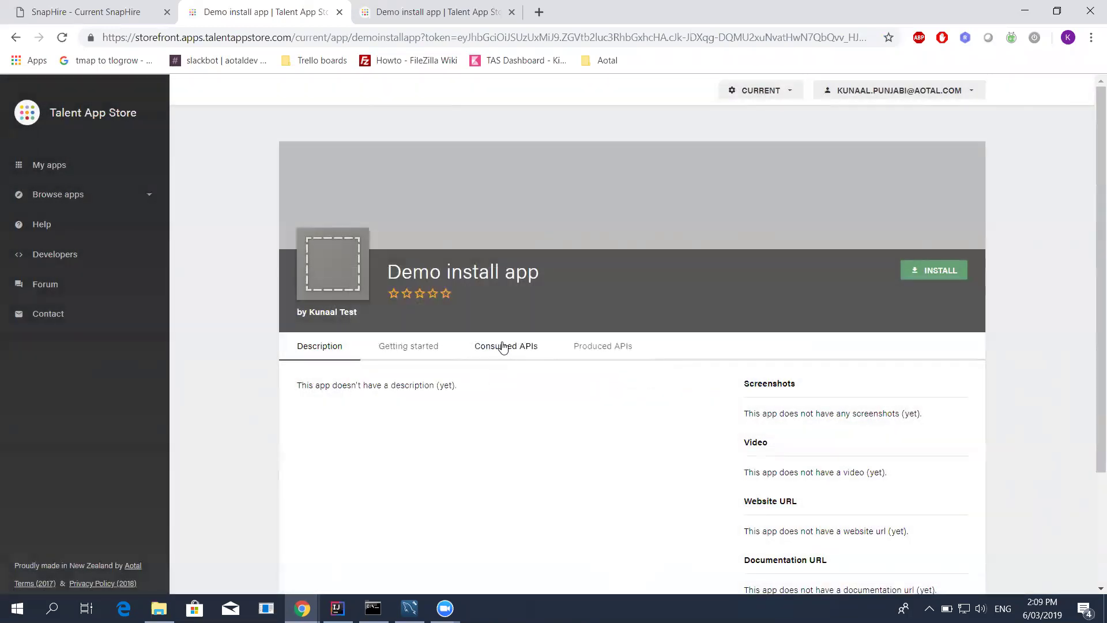
Show the Demo install app's API list in the developer portal.
{"action": "key", "text": "ctrl+Tab"}
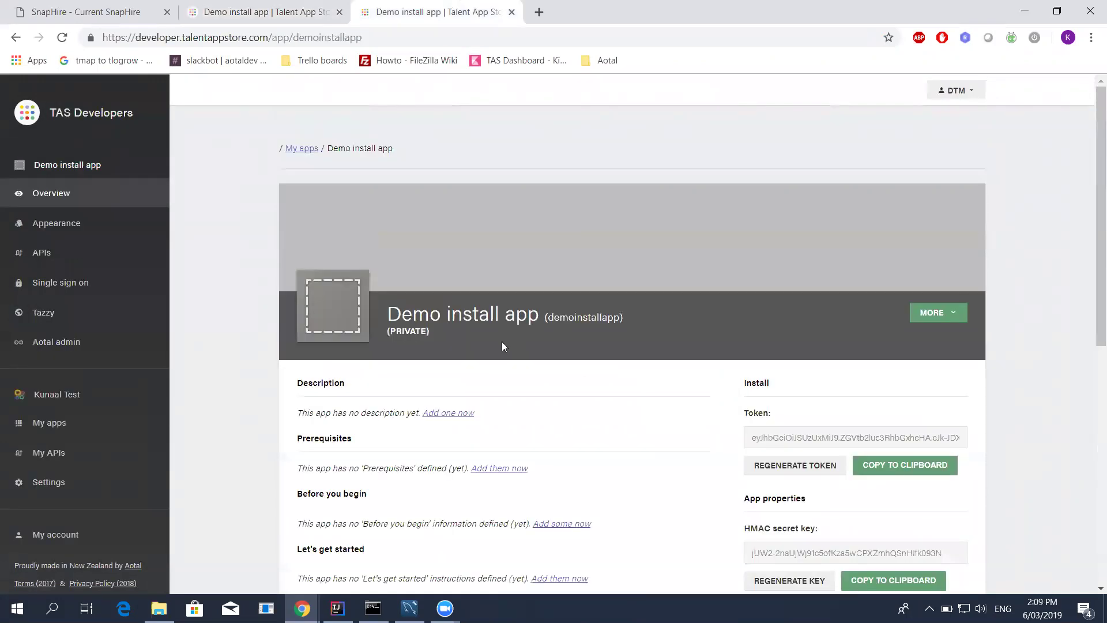
{"action": "left_click", "coordinate": [96, 254]}
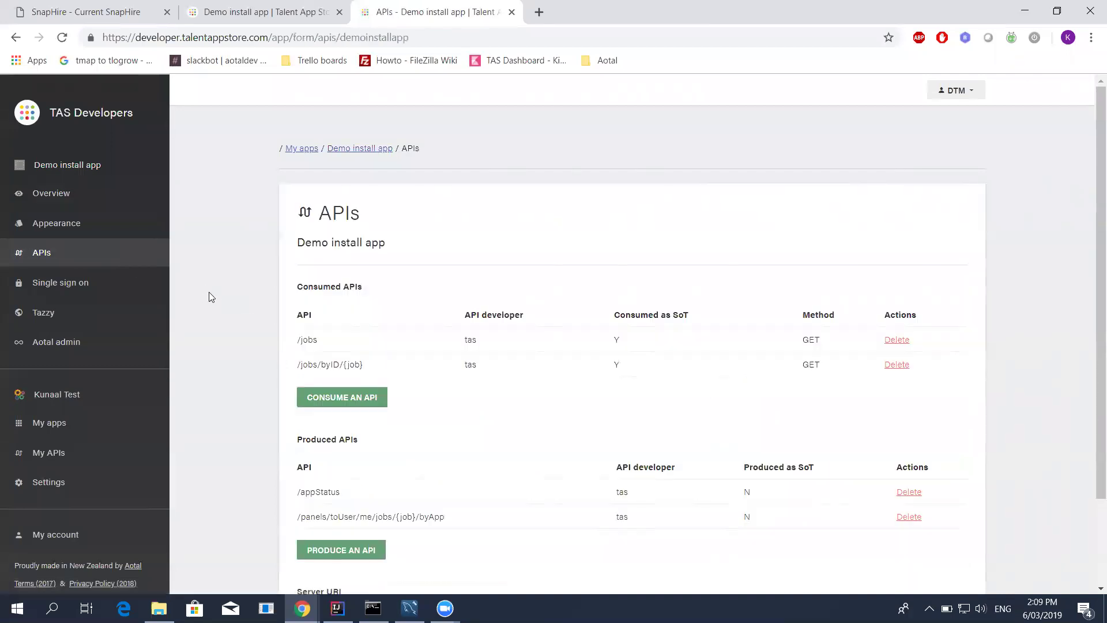
{"action": "scroll", "coordinate": [232, 329], "scroll_direction": "down", "scroll_amount": 2}
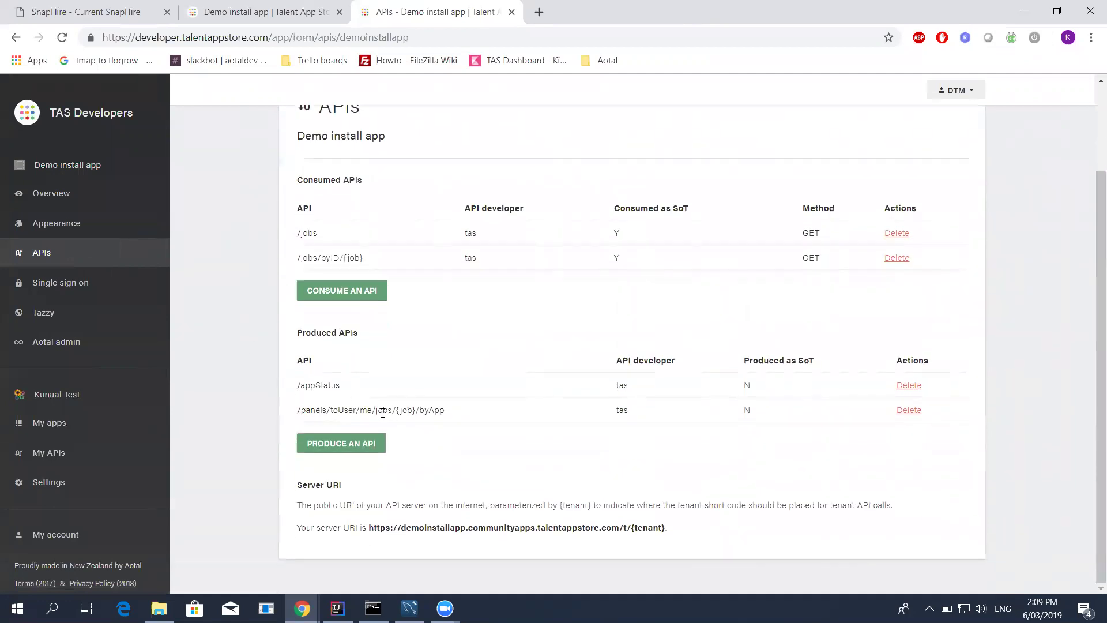
Highlight the job and byApp parts of the panel API path and byID in the jobs API.
{"action": "double_click", "coordinate": [405, 410]}
{"action": "double_click", "coordinate": [434, 411]}
{"action": "scroll", "coordinate": [479, 385], "scroll_direction": "up", "scroll_amount": 2}
{"action": "double_click", "coordinate": [323, 330]}
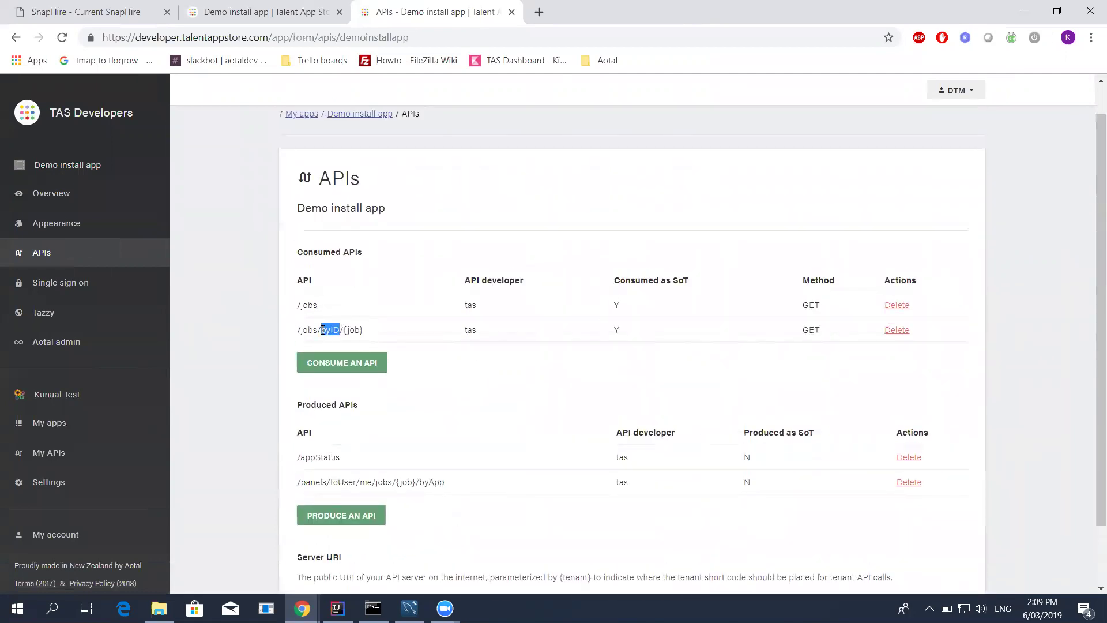
{"action": "left_click", "coordinate": [355, 323]}
Install the Demo install app from its store page and confirm the installation.
{"action": "left_click", "coordinate": [213, 9]}
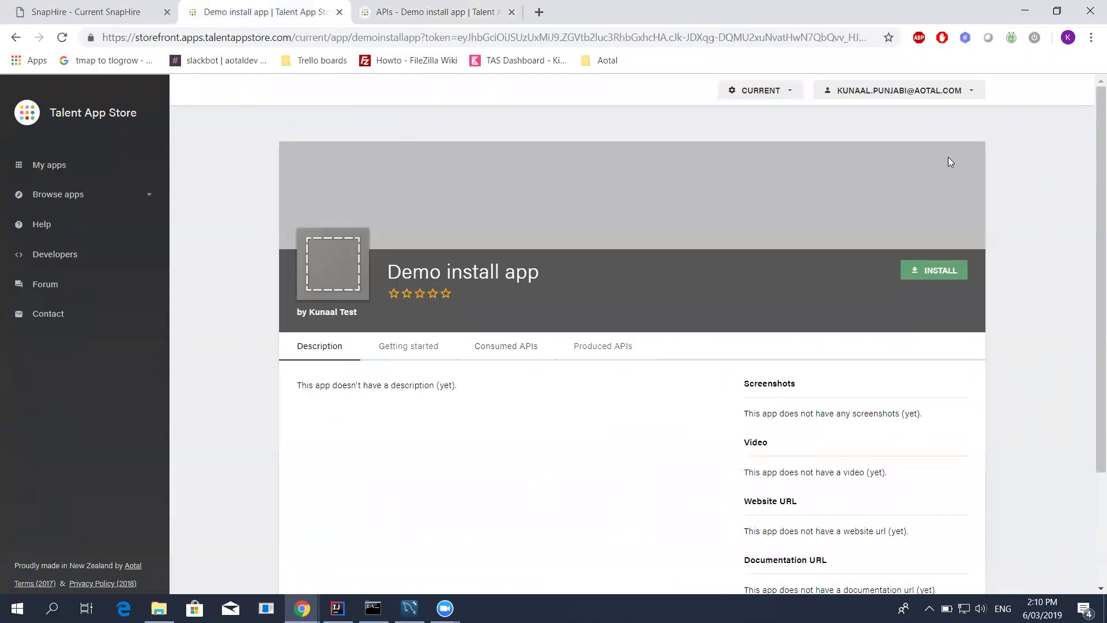
{"action": "left_click", "coordinate": [920, 271]}
{"action": "left_click", "coordinate": [706, 376]}
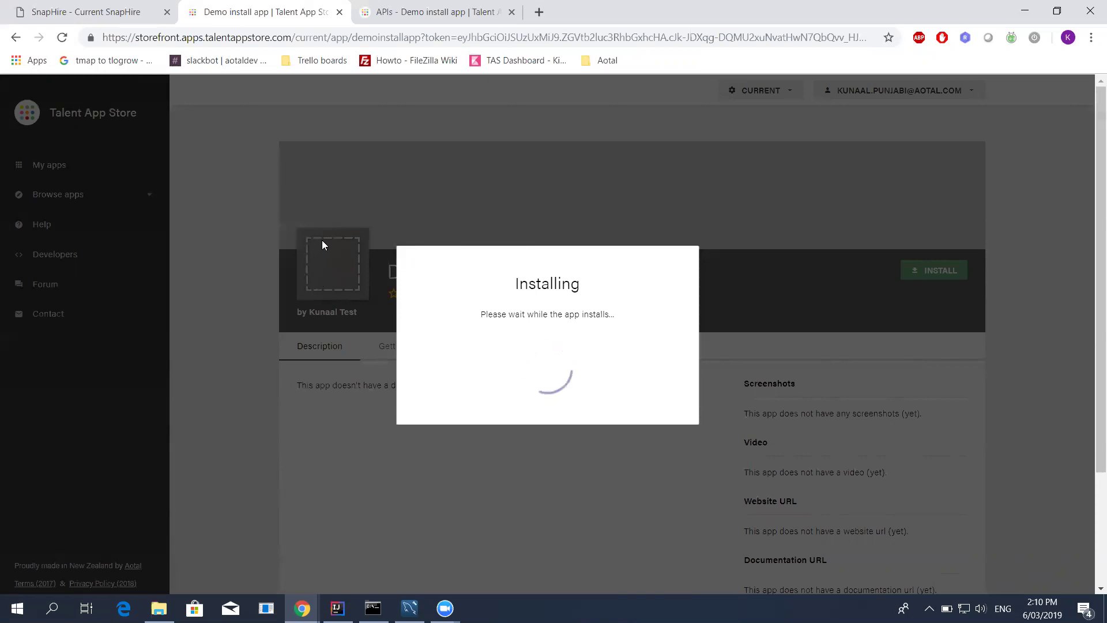
Load the devdocs.talentappstore.com developer docs home page in a new tab.
{"action": "key", "text": "ctrl+t"}
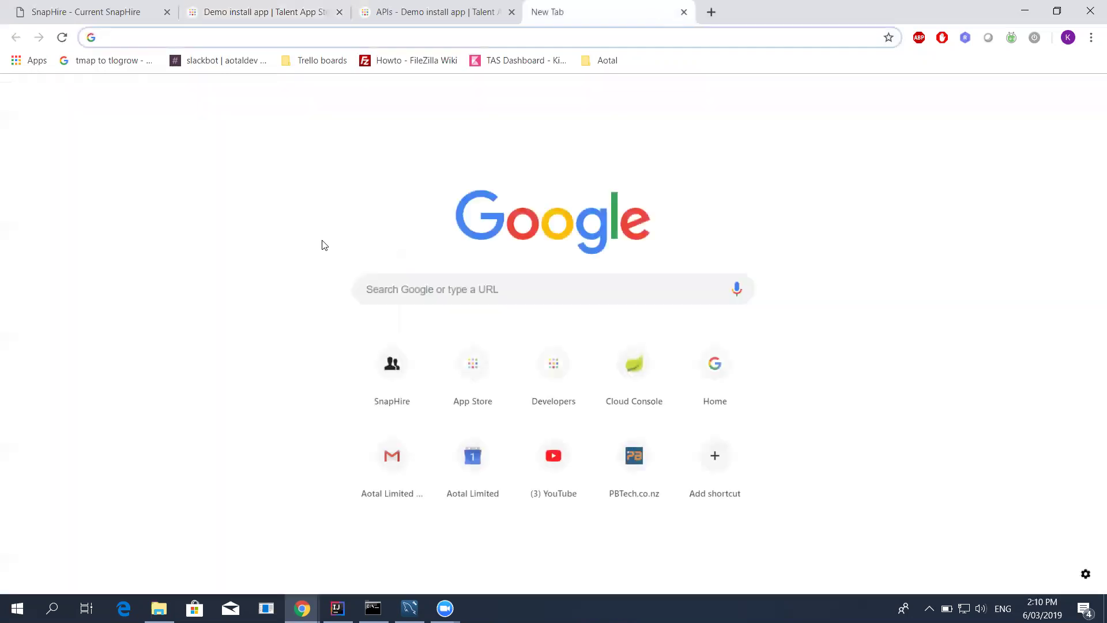
{"action": "type", "text": "devel"}
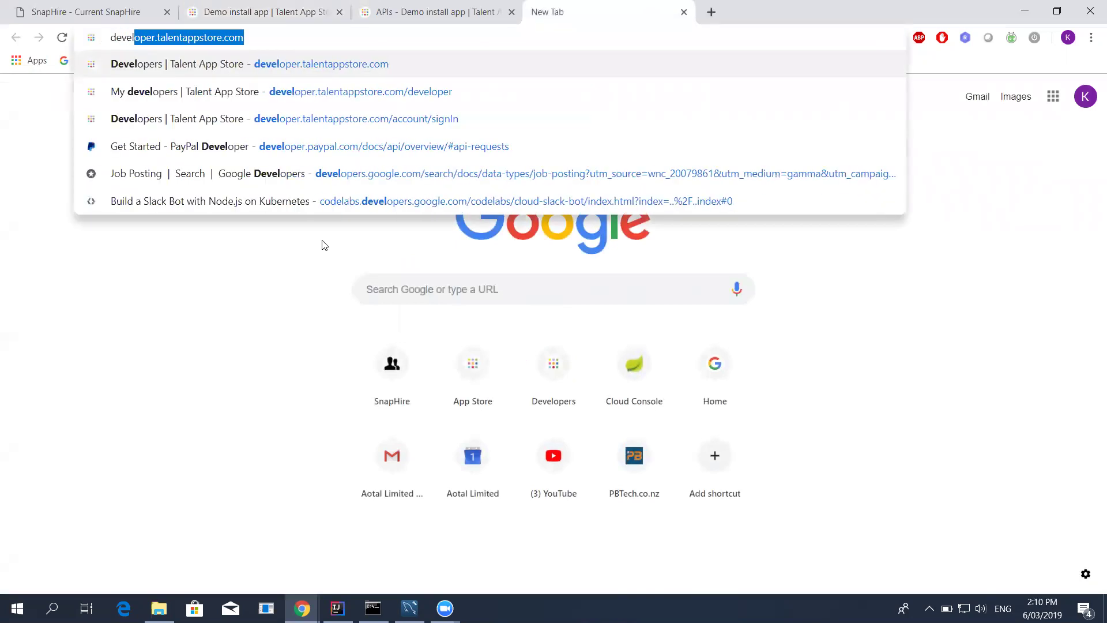
{"action": "key", "text": "BackSpace"}
{"action": "key", "text": "BackSpace"}
{"action": "key", "text": "BackSpace"}
{"action": "type", "text": "d"}
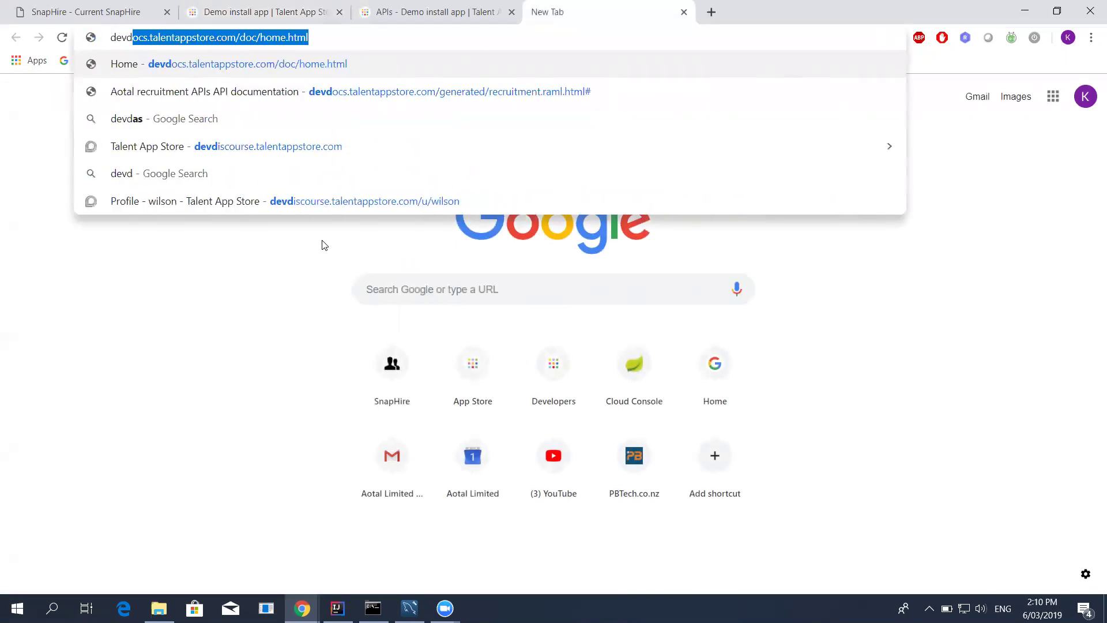
{"action": "key", "text": "Return"}
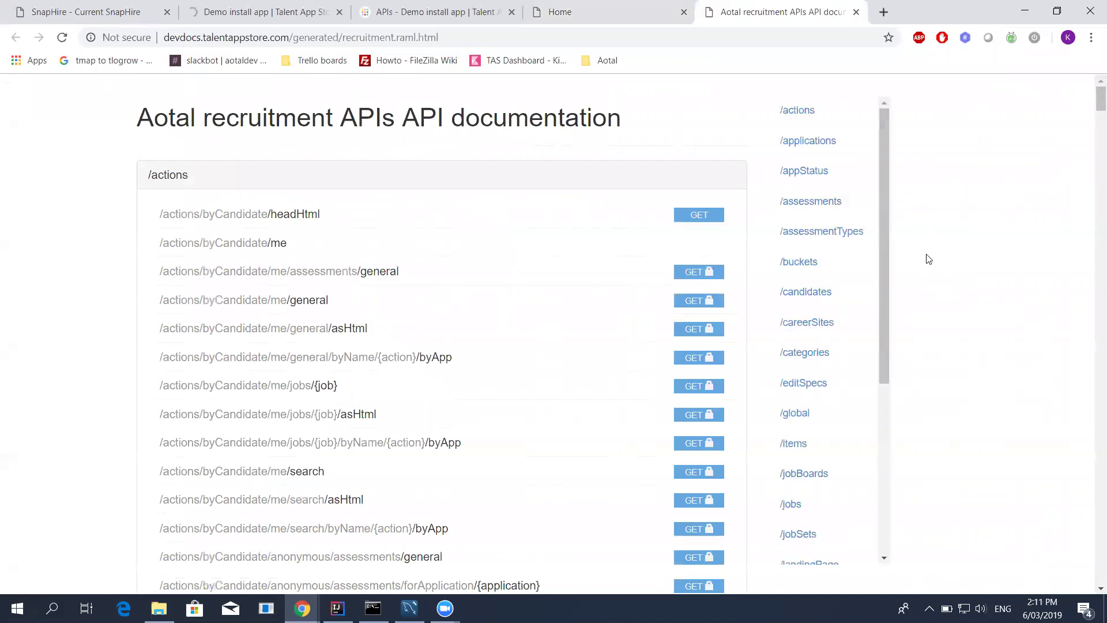
Jump to the /panels section and expand the byApp endpoint's description and full details.
{"action": "scroll", "coordinate": [830, 346], "scroll_direction": "down", "scroll_amount": 3}
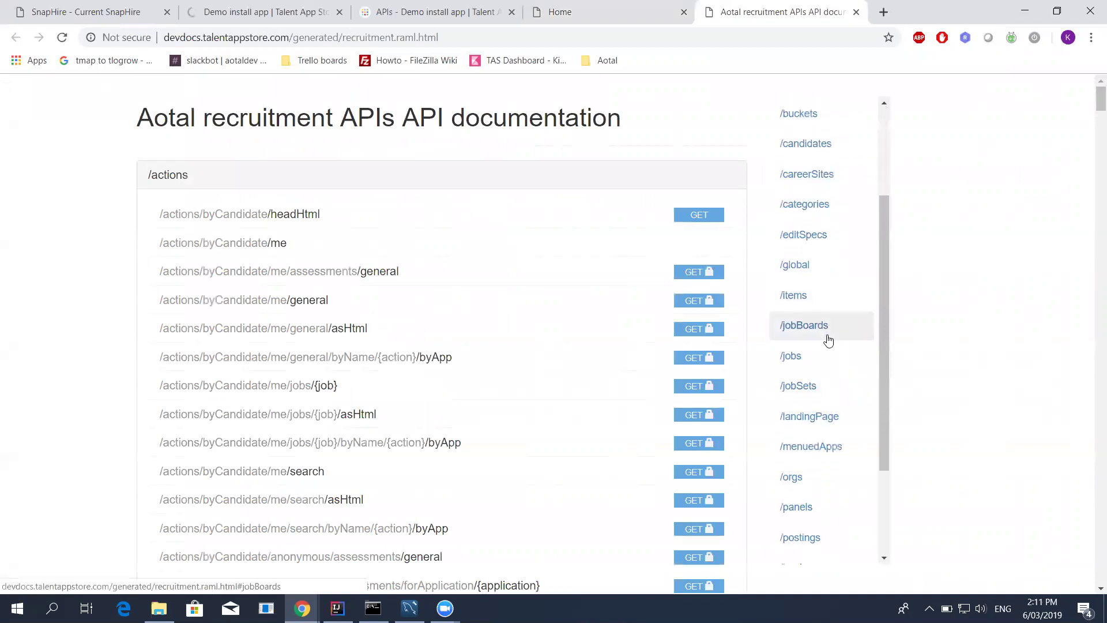
{"action": "scroll", "coordinate": [819, 358], "scroll_direction": "down", "scroll_amount": 2}
{"action": "left_click", "coordinate": [796, 372]}
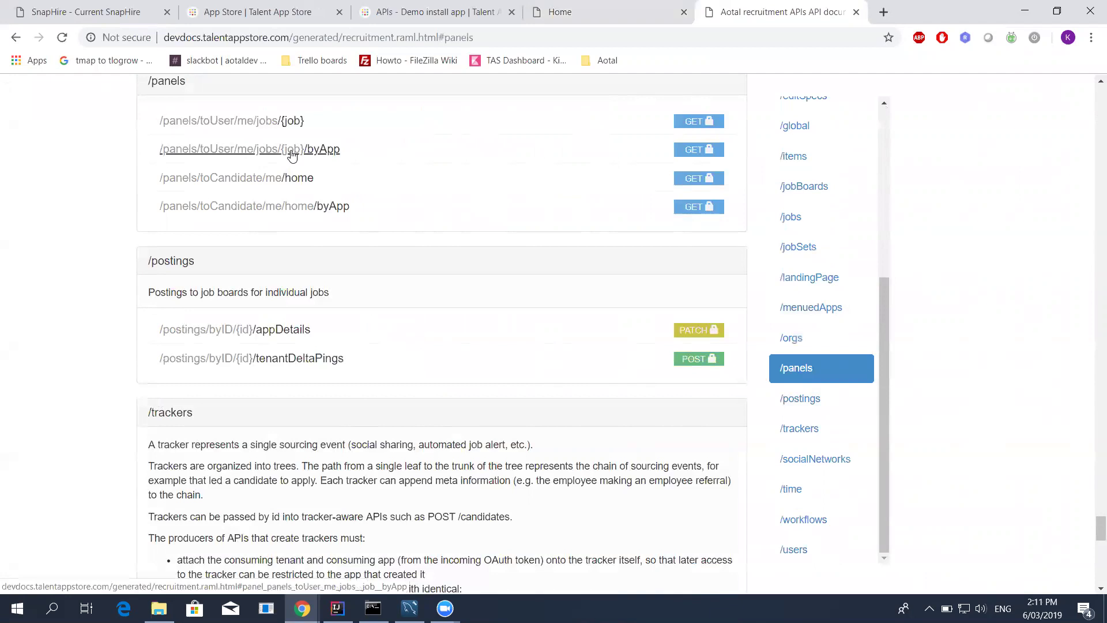
{"action": "left_click", "coordinate": [293, 155]}
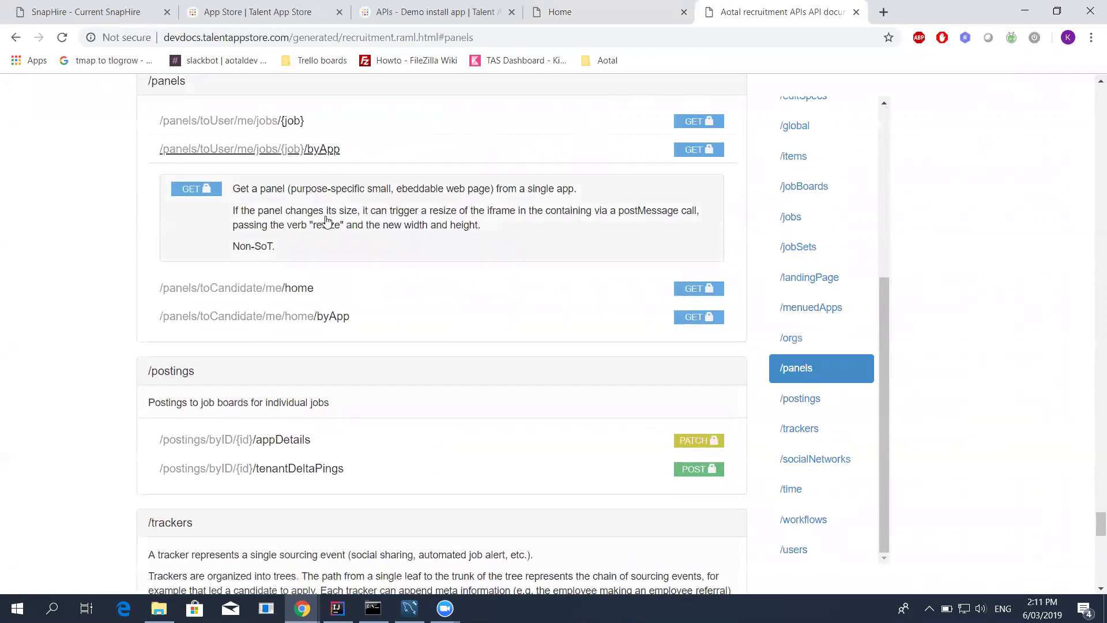
{"action": "left_click", "coordinate": [334, 218]}
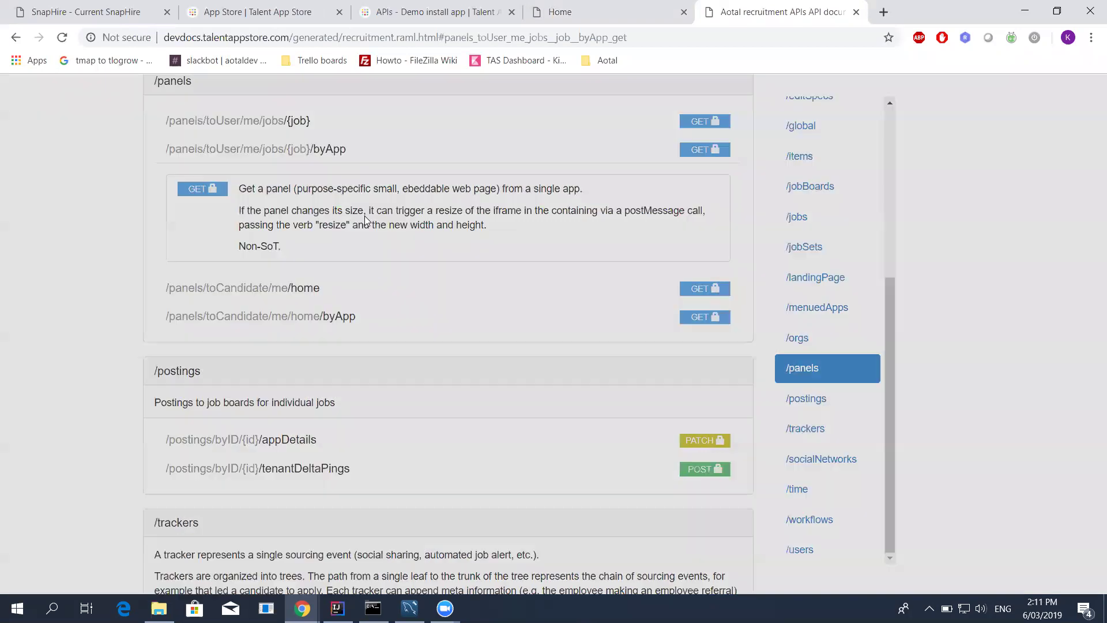
Scroll through the byApp endpoint's Response schema and example, then return to installed apps.
{"action": "left_click", "coordinate": [427, 352]}
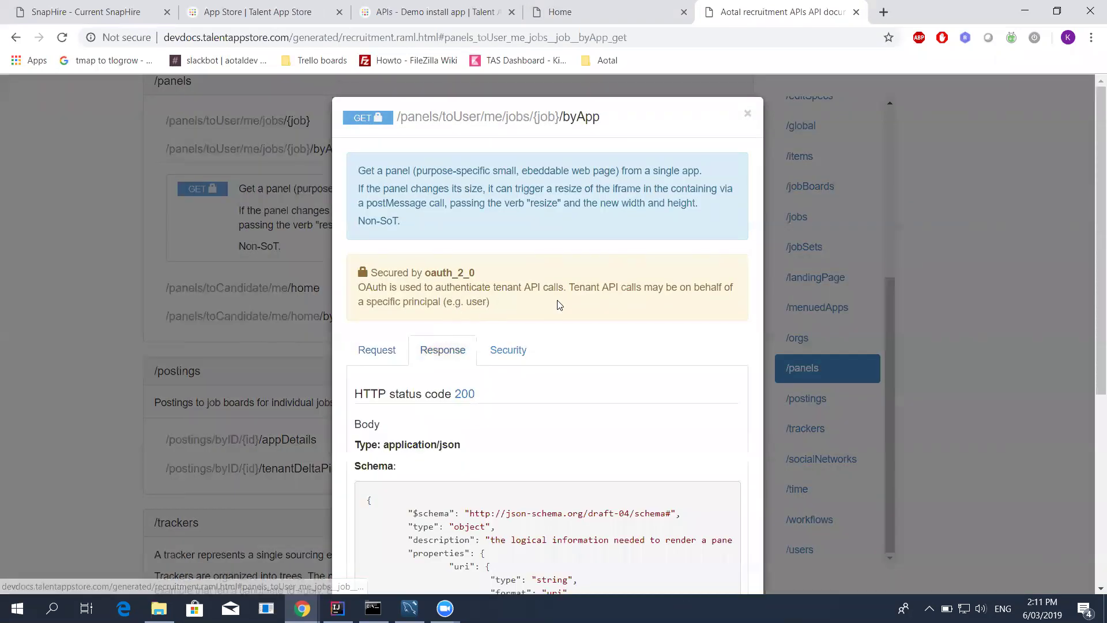
{"action": "scroll", "coordinate": [553, 302], "scroll_direction": "down", "scroll_amount": 5}
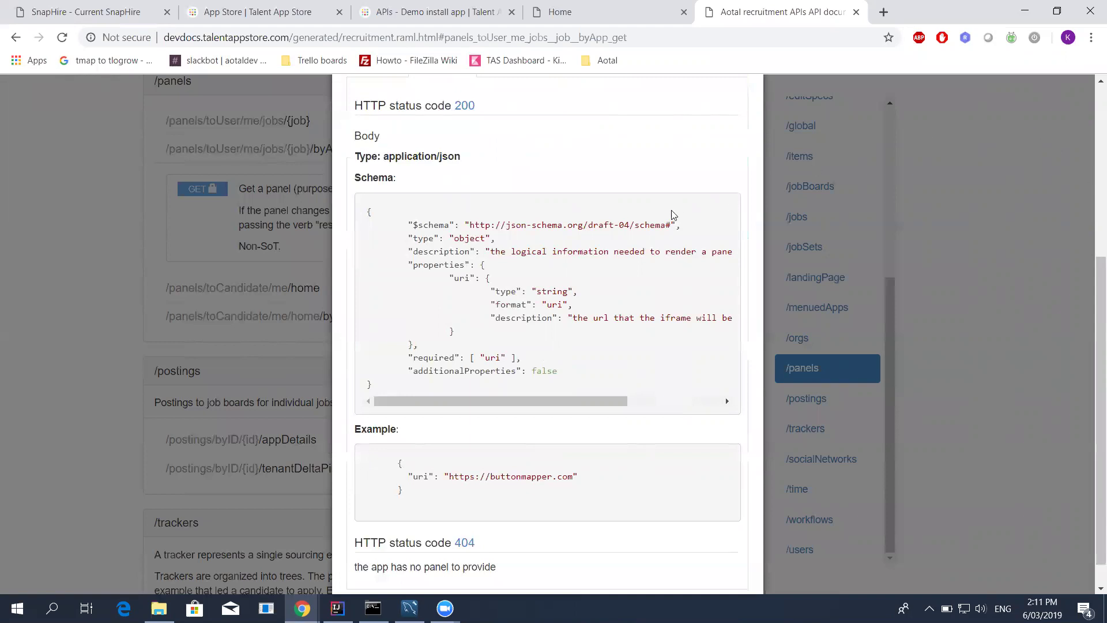
{"action": "scroll", "coordinate": [645, 198], "scroll_direction": "down", "scroll_amount": 1}
{"action": "scroll", "coordinate": [602, 224], "scroll_direction": "up", "scroll_amount": 2}
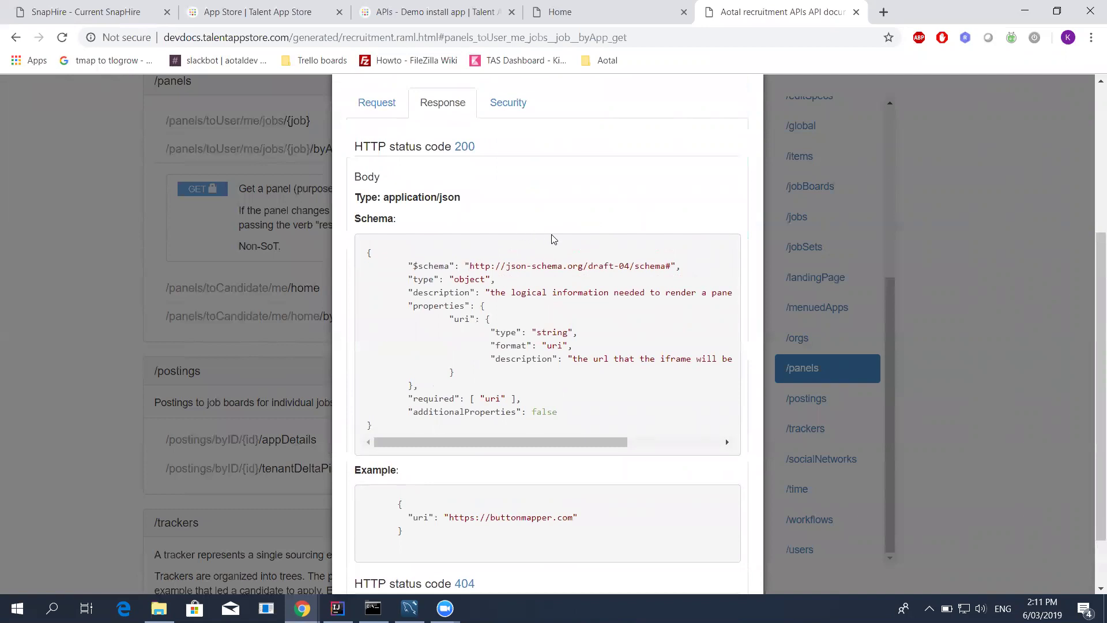
{"action": "scroll", "coordinate": [299, 307], "scroll_direction": "down", "scroll_amount": 1}
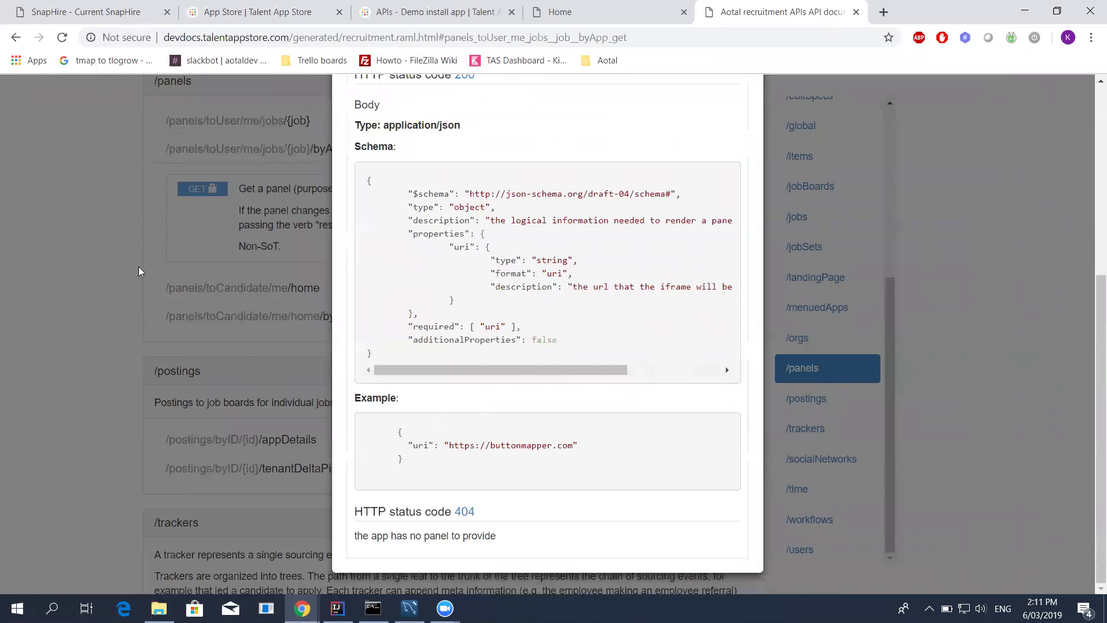
{"action": "scroll", "coordinate": [120, 278], "scroll_direction": "up", "scroll_amount": 1}
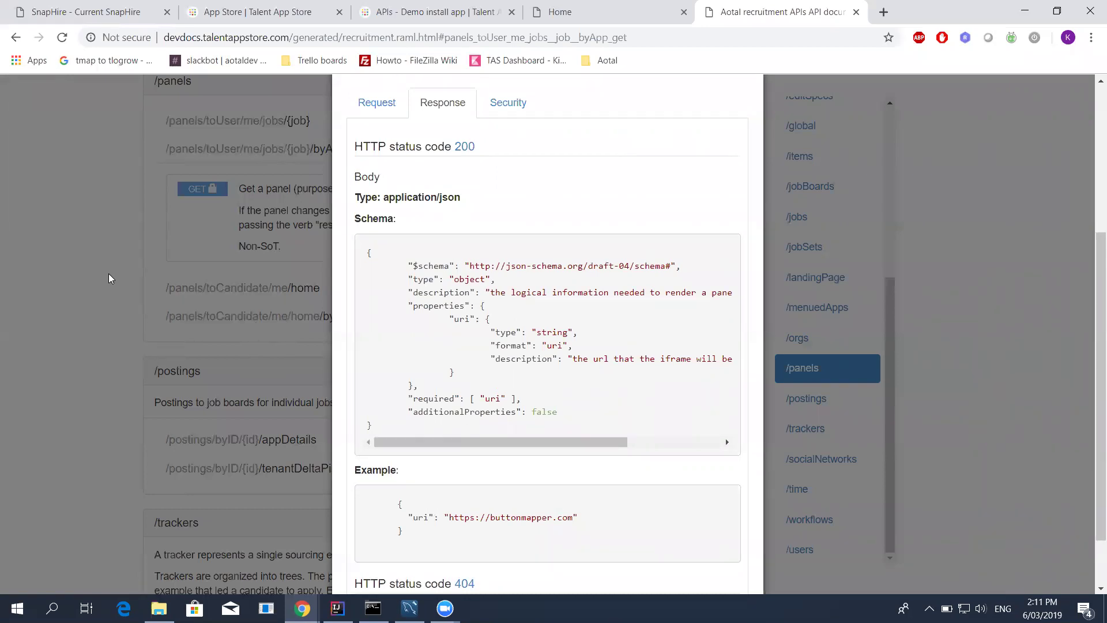
{"action": "left_click", "coordinate": [256, 12]}
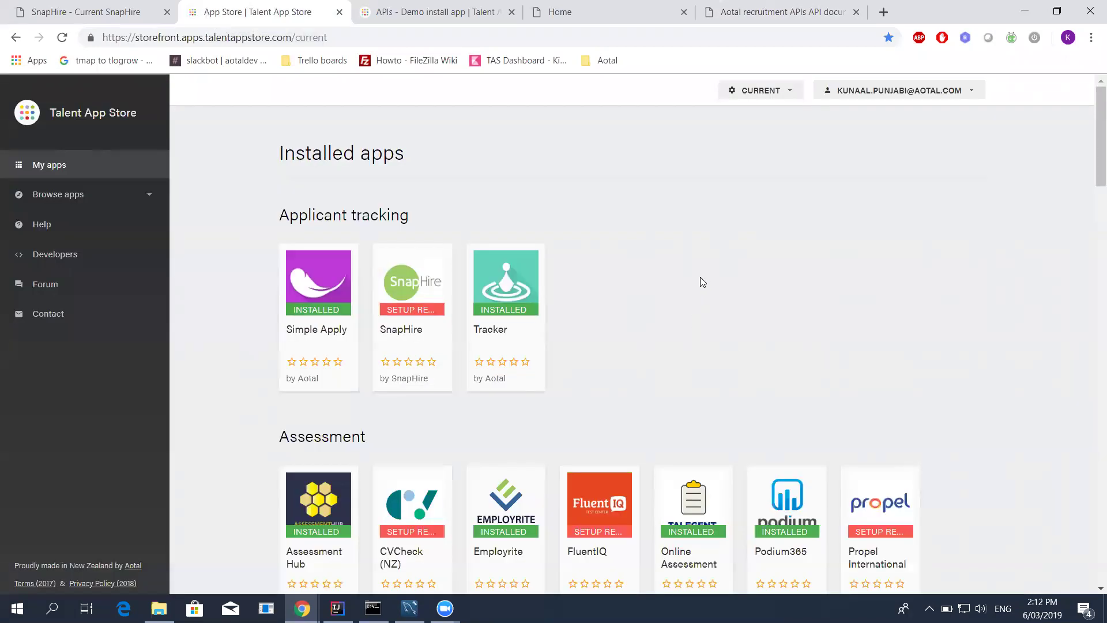
Scroll My apps down to the Other section and open the Demo install app card.
{"action": "scroll", "coordinate": [701, 278], "scroll_direction": "down", "scroll_amount": 20}
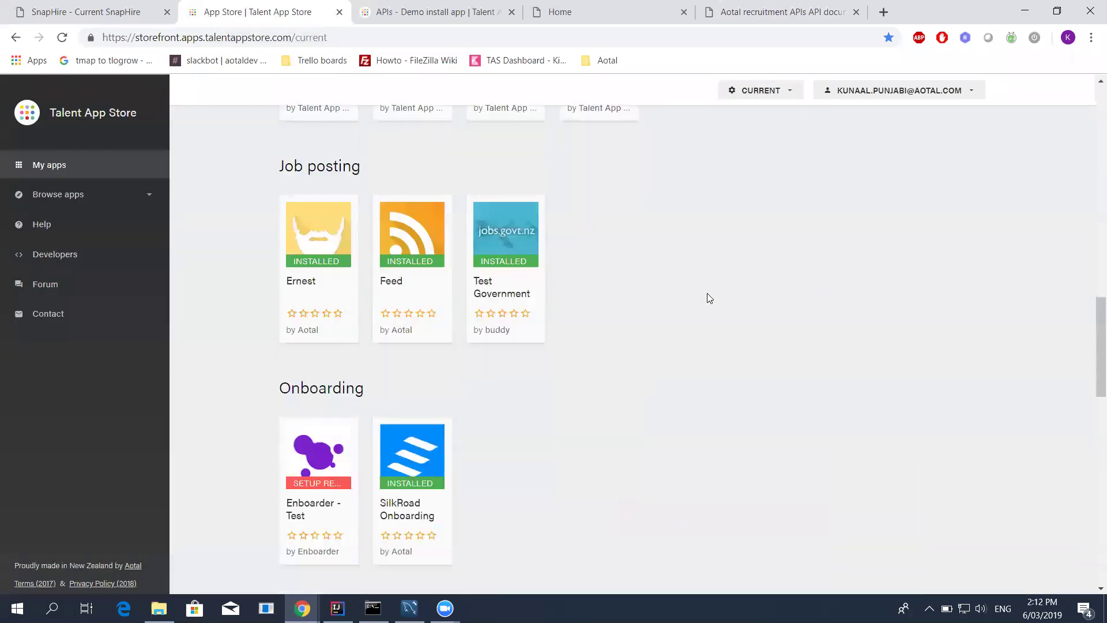
{"action": "scroll", "coordinate": [710, 288], "scroll_direction": "down", "scroll_amount": 6}
{"action": "left_click", "coordinate": [519, 409]}
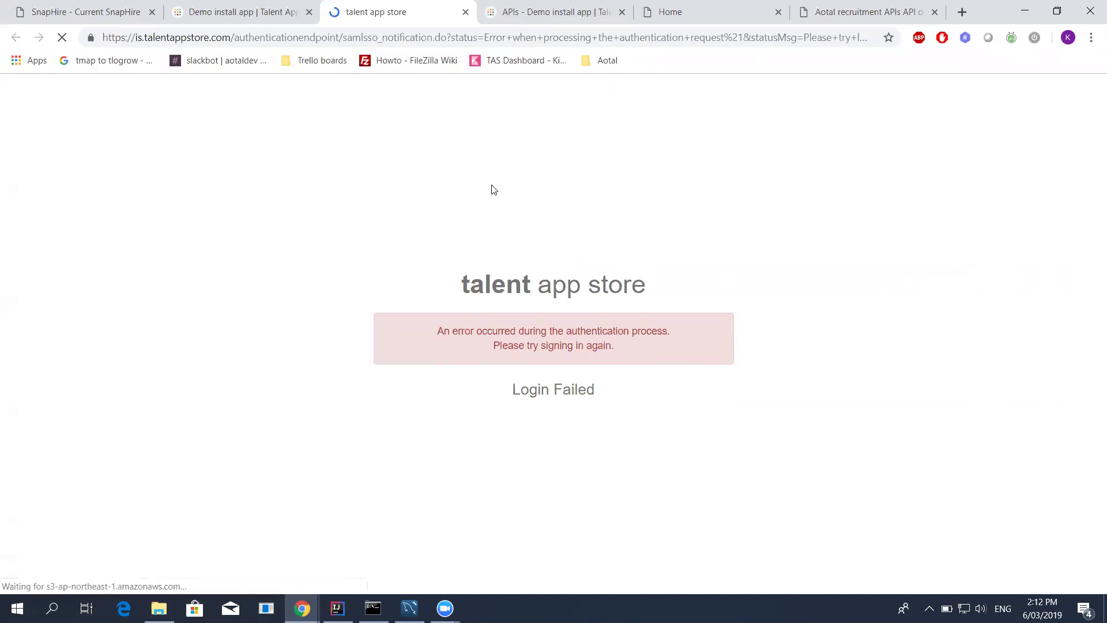
Go back to the Demo install app tab and reload it with F5.
{"action": "key", "text": "ctrl+shift+Tab"}
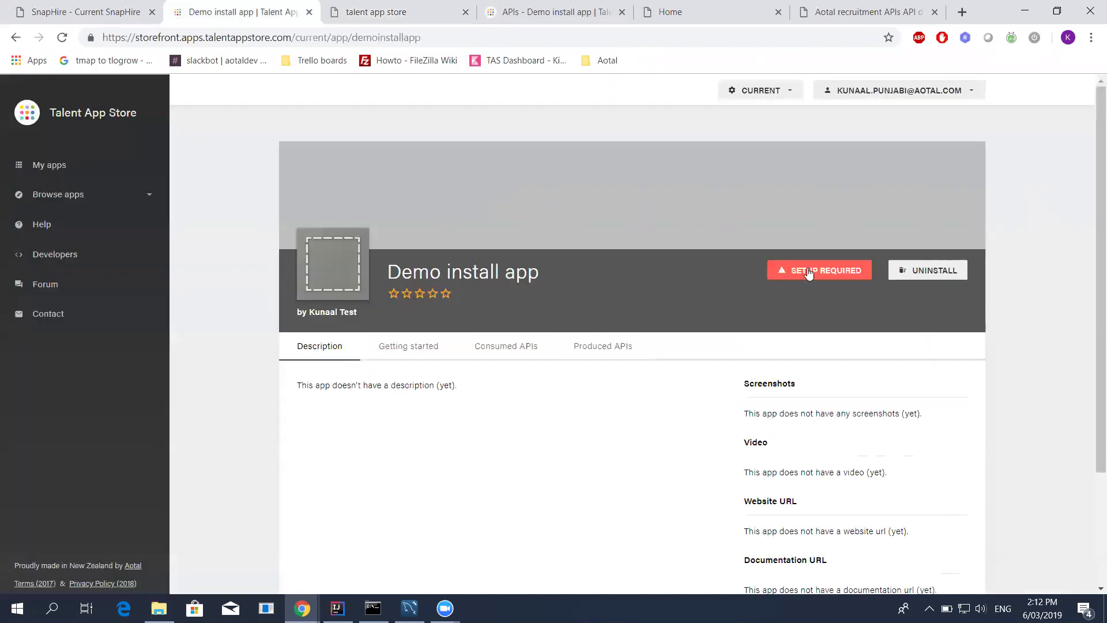
{"action": "key", "text": "F5"}
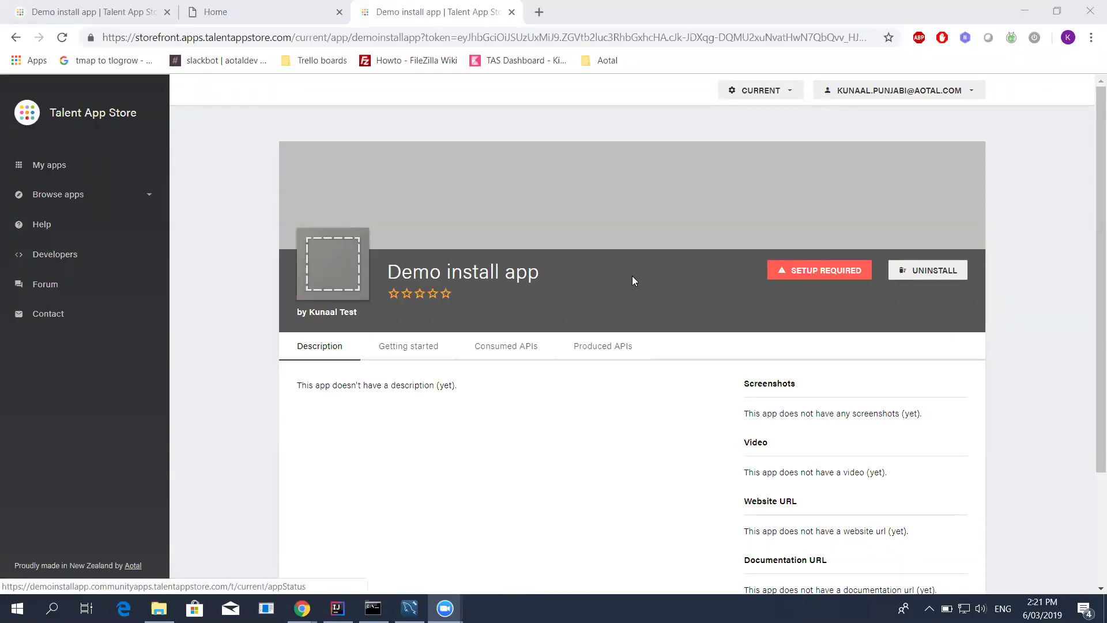
Start the Demo install app setup and close the Login Failed and duplicate app tabs.
{"action": "left_click", "coordinate": [785, 261]}
{"action": "left_click", "coordinate": [807, 270]}
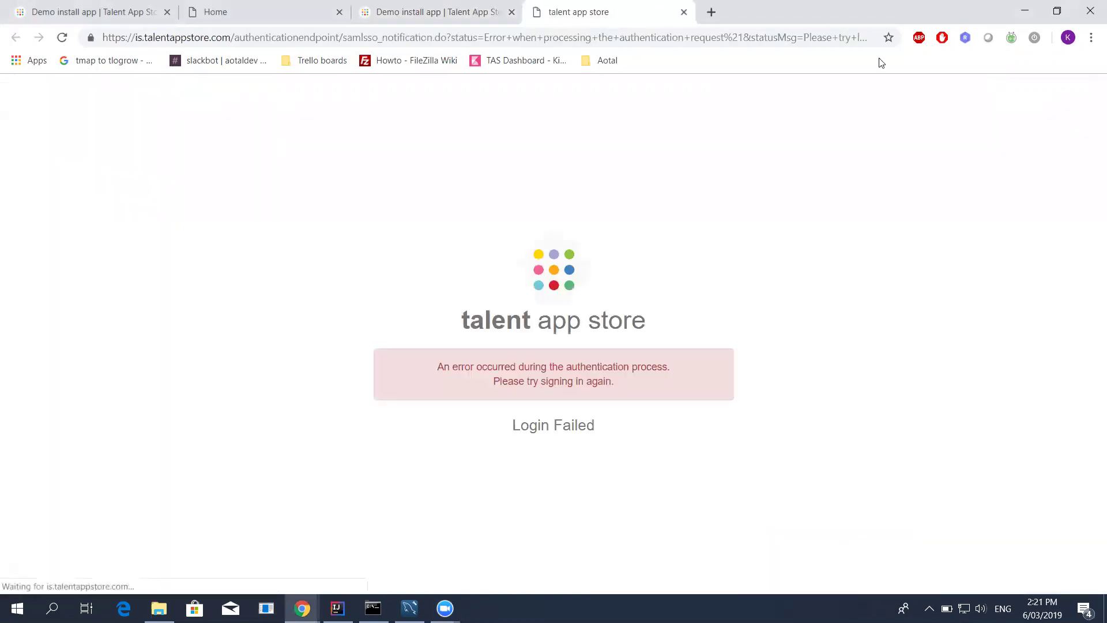
{"action": "double_click", "coordinate": [890, 12]}
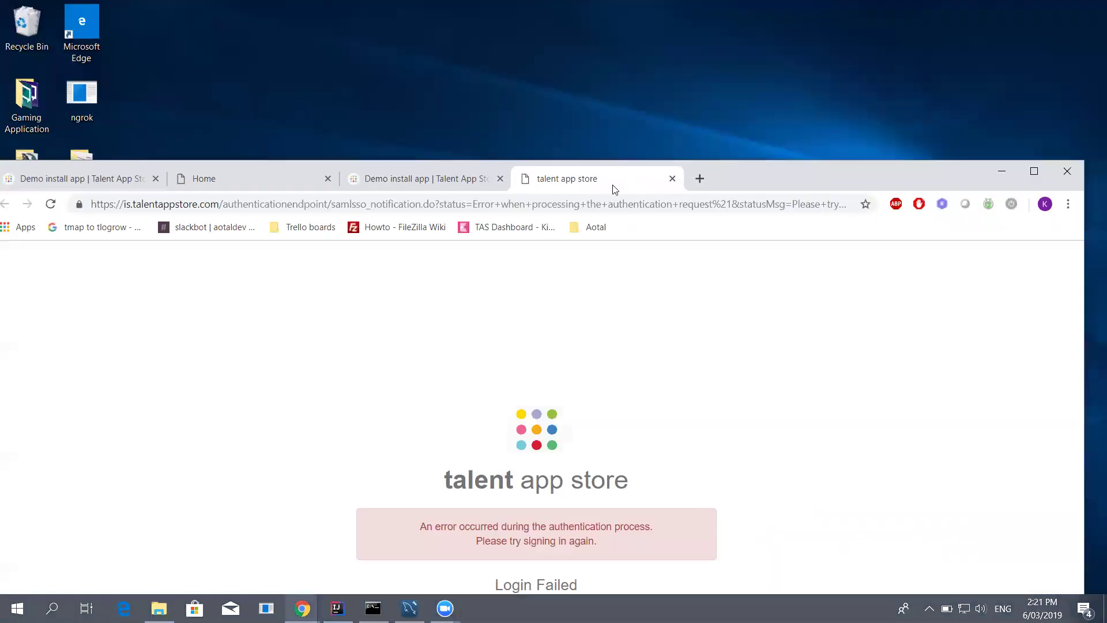
{"action": "left_click", "coordinate": [672, 179]}
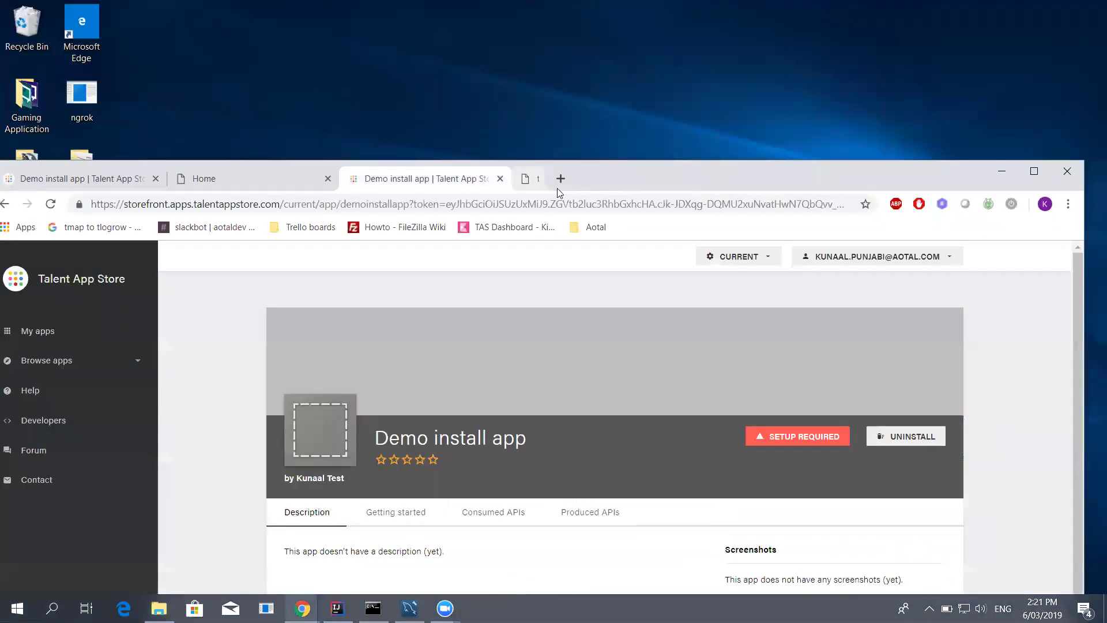
{"action": "left_click", "coordinate": [499, 178]}
{"action": "key", "text": "ctrl+shift+Tab"}
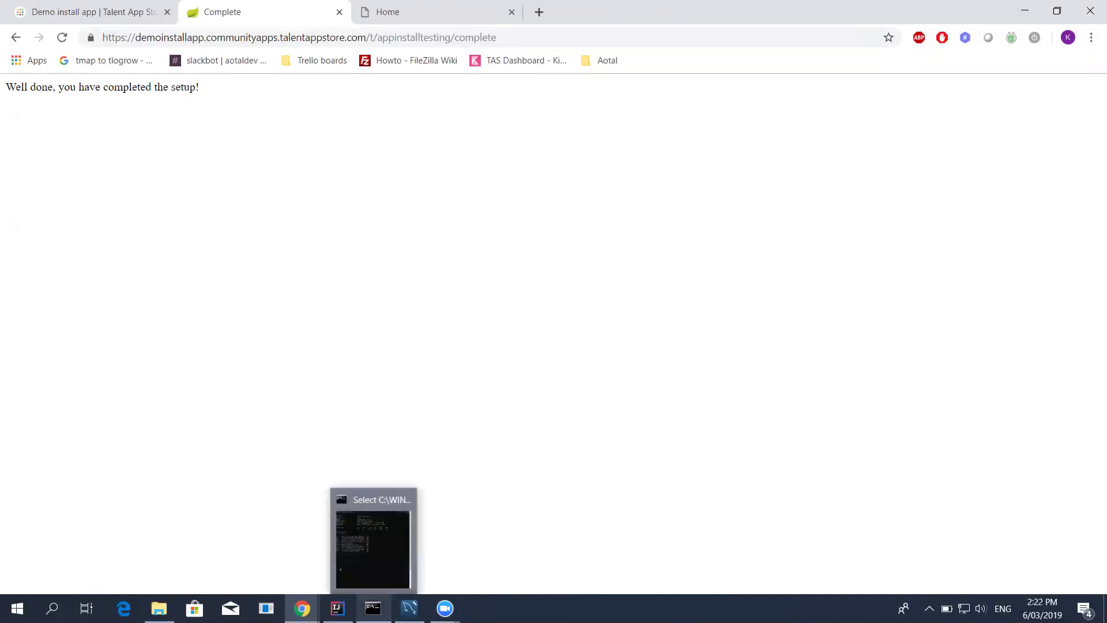
Bring up the ngrok console to review the HTTP requests logged during setup.
{"action": "mouse_move", "coordinate": [372, 586]}
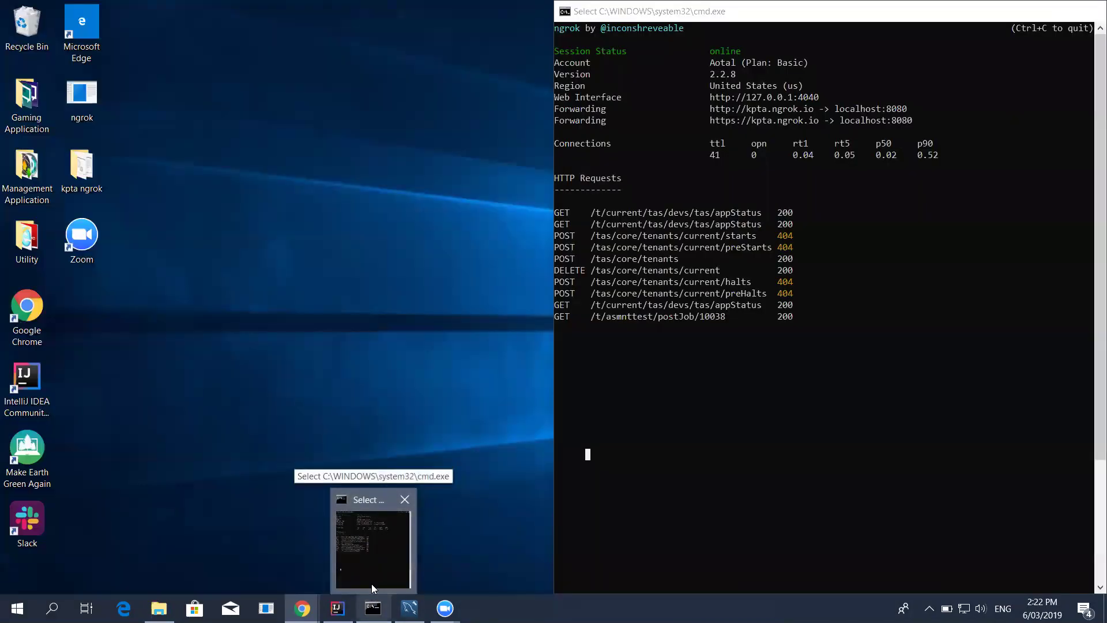
{"action": "left_click", "coordinate": [372, 583]}
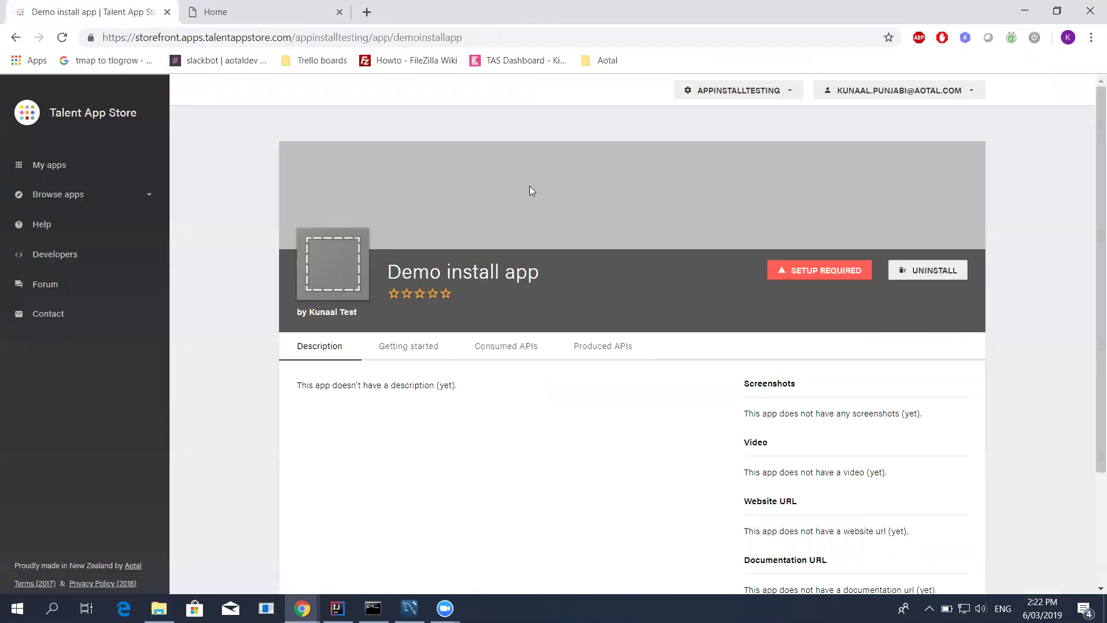
Reload the Demo install app page, then scroll My apps to the Other group.
{"action": "key", "text": "F5"}
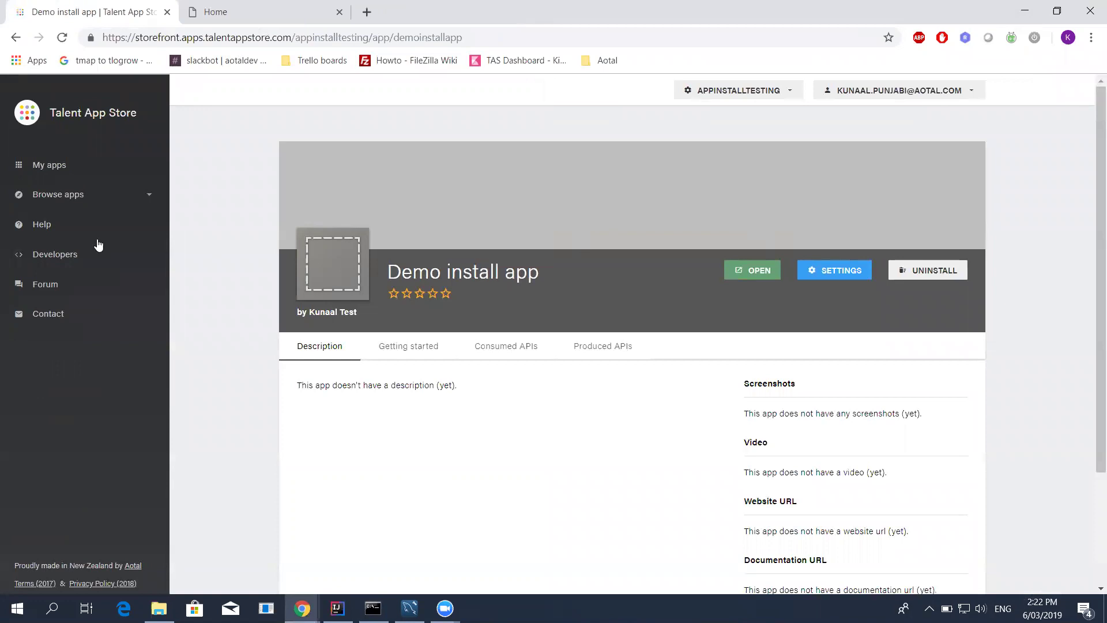
{"action": "left_click", "coordinate": [81, 166]}
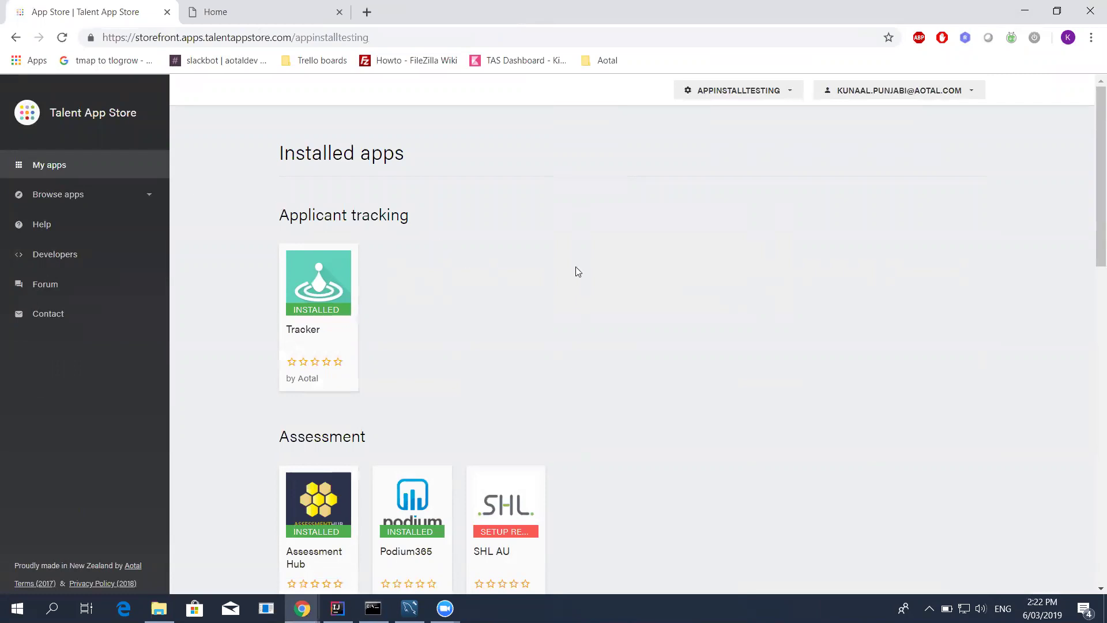
{"action": "scroll", "coordinate": [558, 237], "scroll_direction": "down", "scroll_amount": 10}
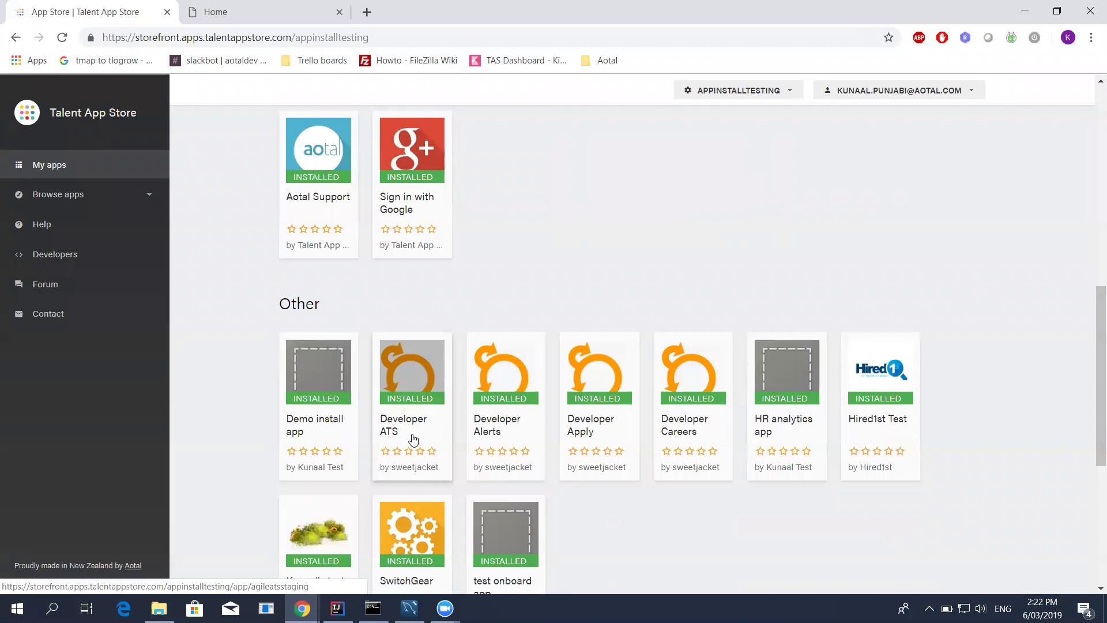
Open the Developer ATS card, sign in, and open the 'Test job' details page.
{"action": "left_click", "coordinate": [413, 439]}
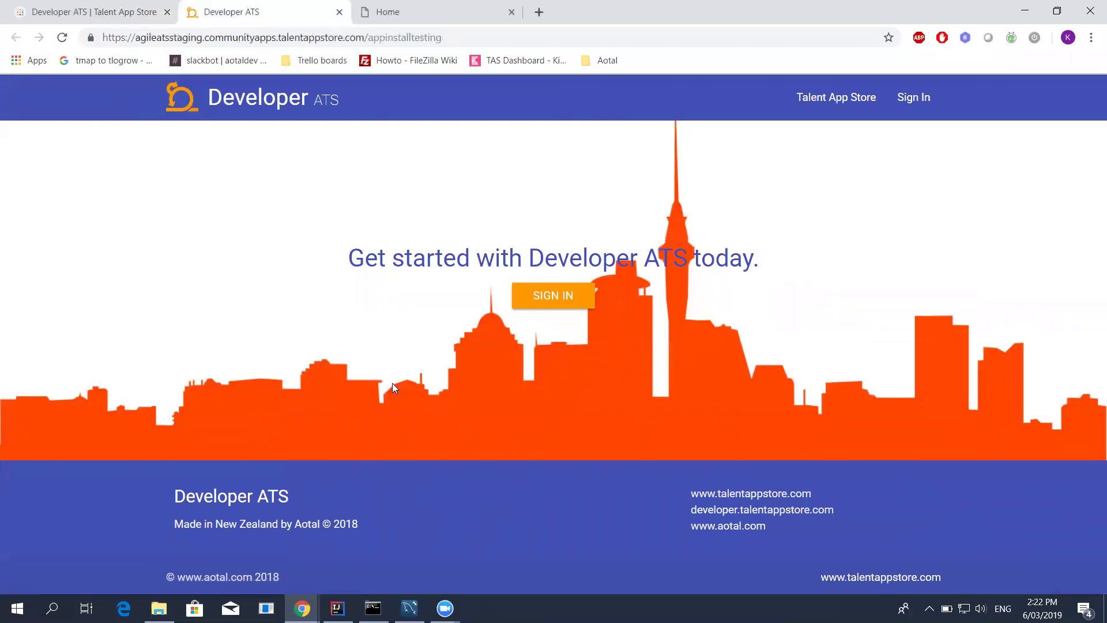
{"action": "left_click", "coordinate": [538, 299]}
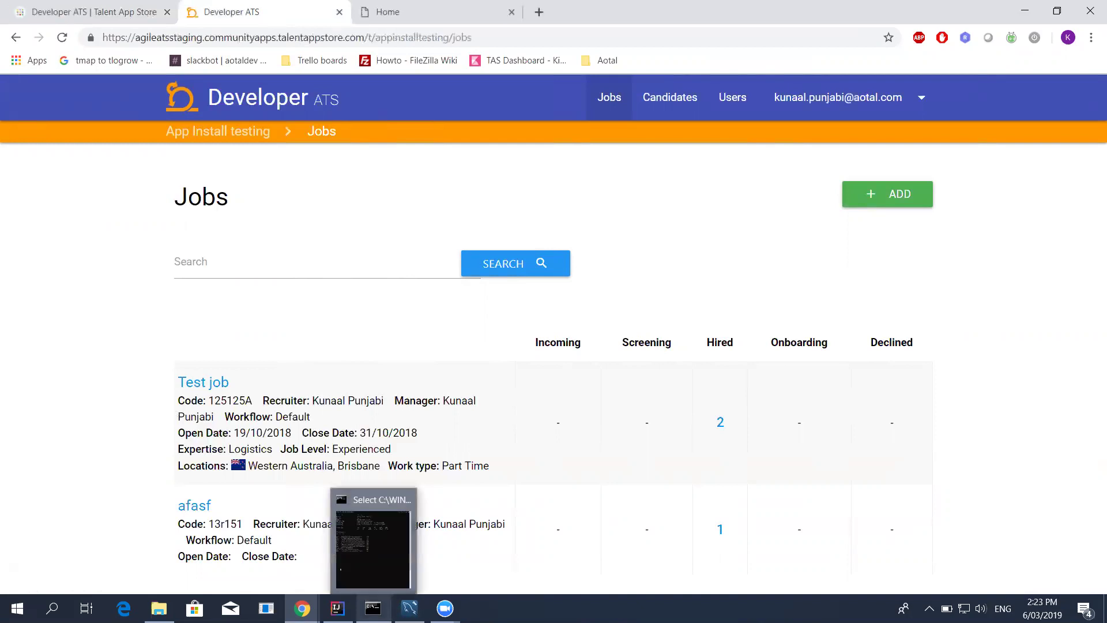
{"action": "right_click", "coordinate": [213, 387]}
{"action": "left_click", "coordinate": [167, 400]}
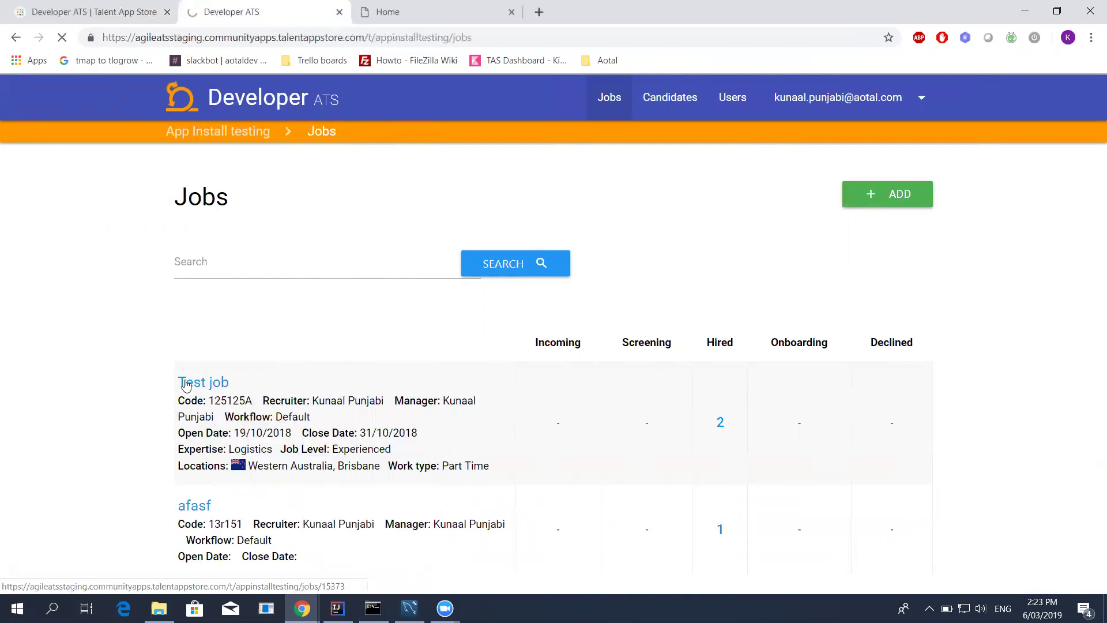
{"action": "left_click", "coordinate": [186, 383]}
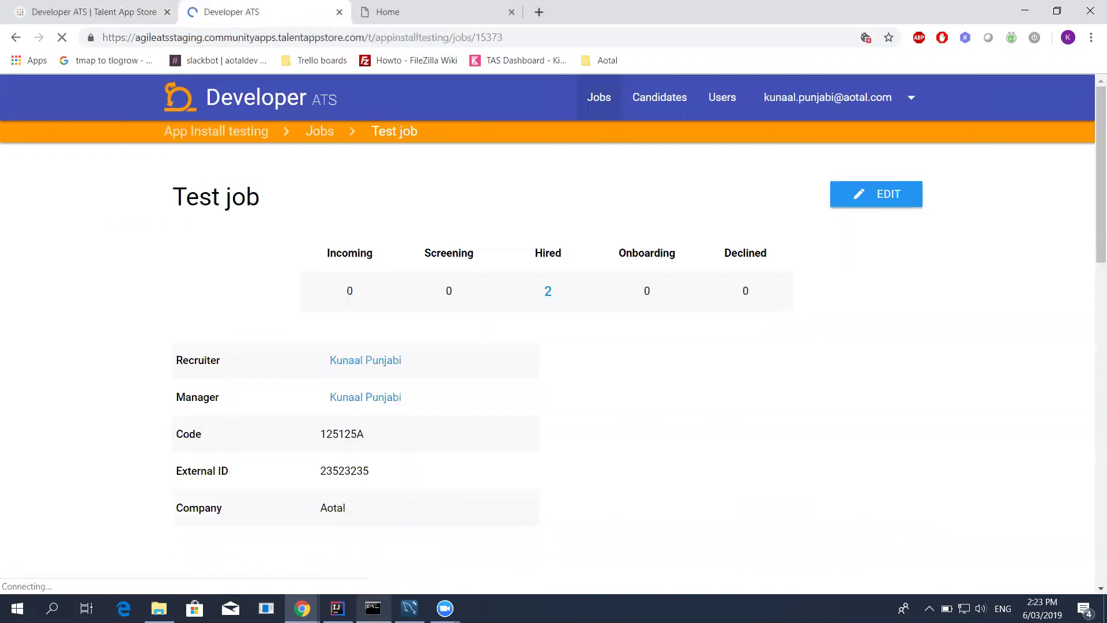
Bring up the ngrok console to confirm the panel/15373 and byApp requests returned 200.
{"action": "left_click", "coordinate": [373, 608]}
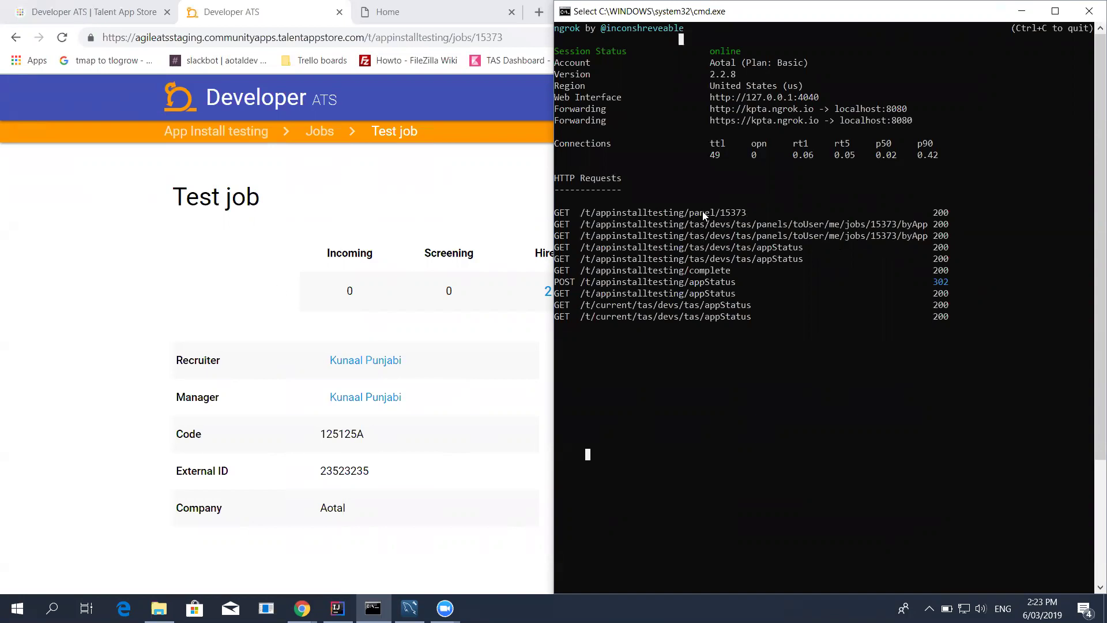
Return to the Developer ATS Test job page and scroll to the Assessment Hub panel.
{"action": "left_click", "coordinate": [111, 297]}
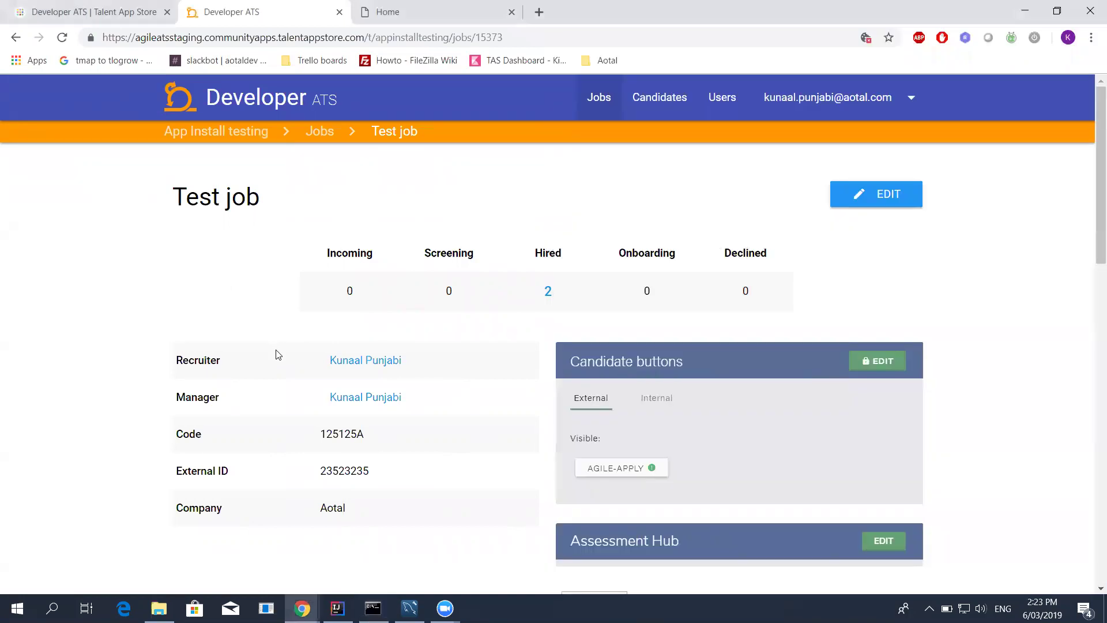
{"action": "scroll", "coordinate": [267, 346], "scroll_direction": "down", "scroll_amount": 5}
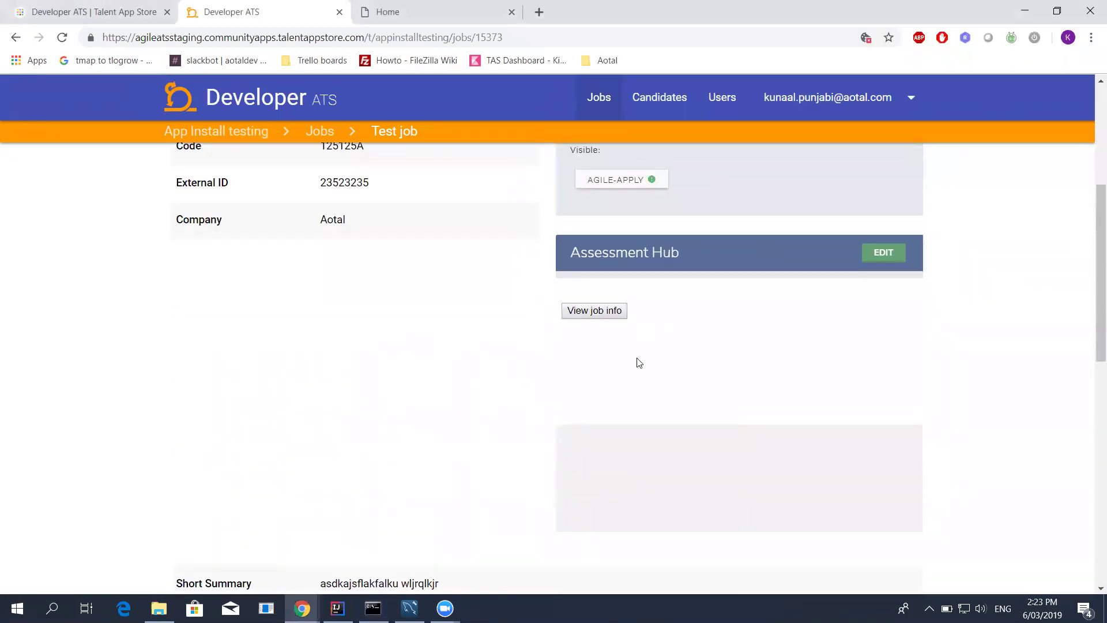
{"action": "scroll", "coordinate": [624, 367], "scroll_direction": "down", "scroll_amount": 4}
{"action": "scroll", "coordinate": [623, 368], "scroll_direction": "up", "scroll_amount": 5}
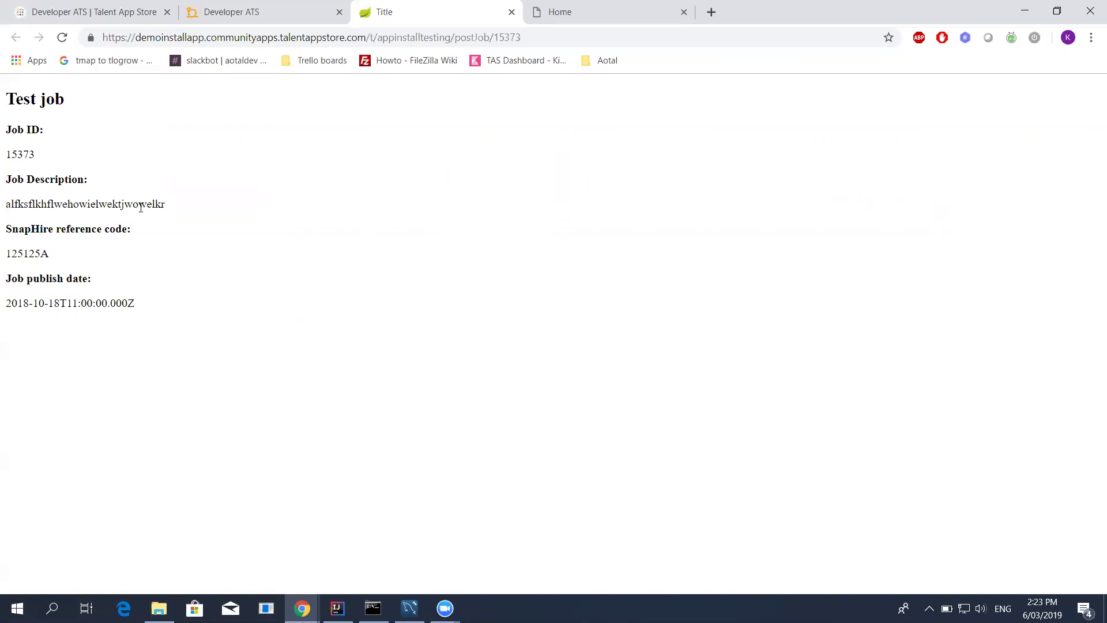
Highlight Job ID 15373 and code 125125A, then match it against the ATS job's Code.
{"action": "double_click", "coordinate": [20, 157]}
{"action": "double_click", "coordinate": [42, 252]}
{"action": "left_click", "coordinate": [219, 17]}
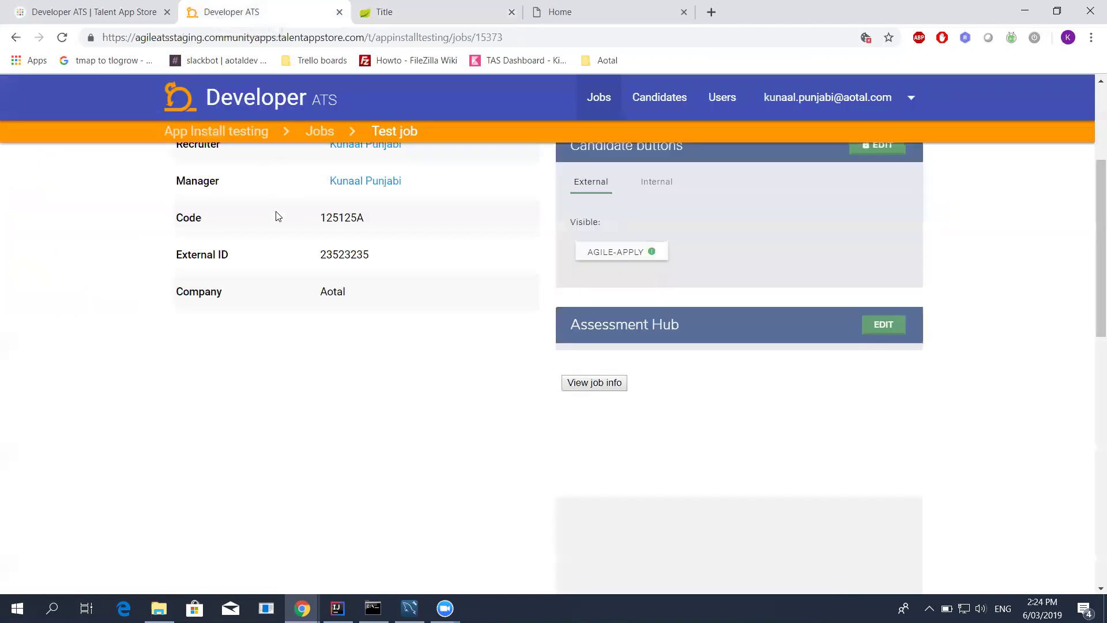
{"action": "left_click_drag", "start_coordinate": [177, 218], "coordinate": [372, 221]}
{"action": "left_click", "coordinate": [368, 224]}
Reload the Developer ATS Test job page and reopen the app's job info.
{"action": "scroll", "coordinate": [346, 240], "scroll_direction": "up", "scroll_amount": 1}
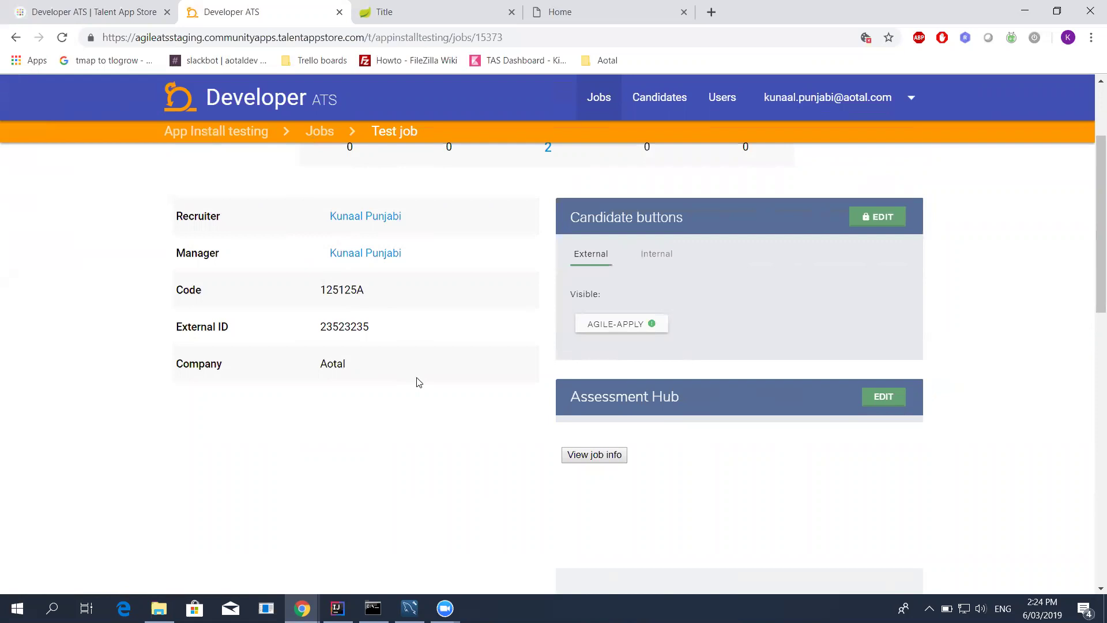
{"action": "key", "text": "F5"}
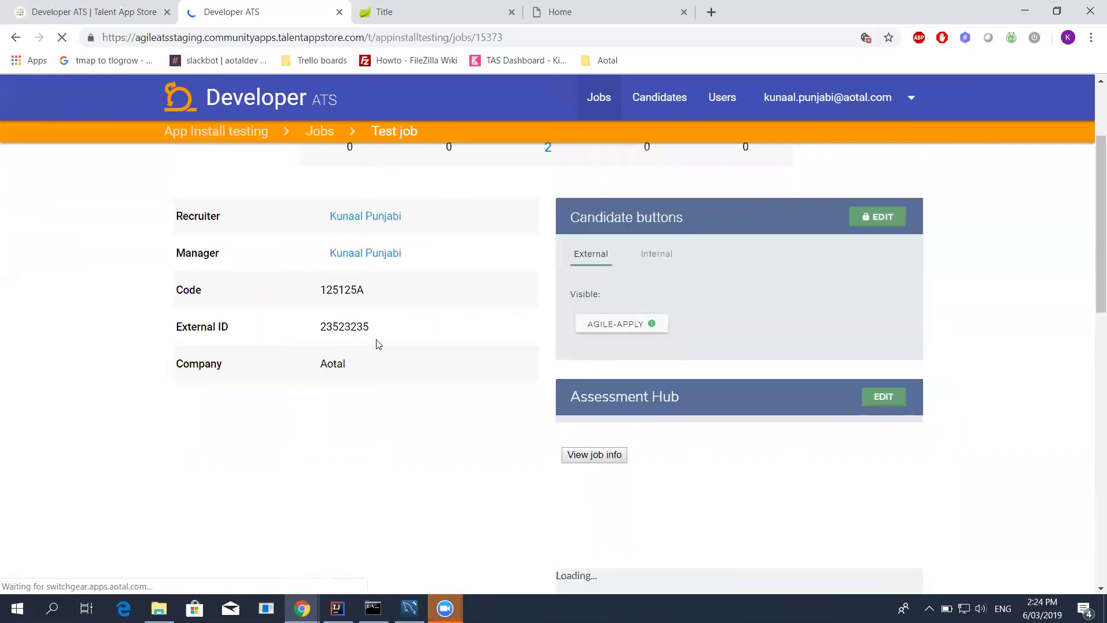
{"action": "key", "text": "ctrl+Tab"}
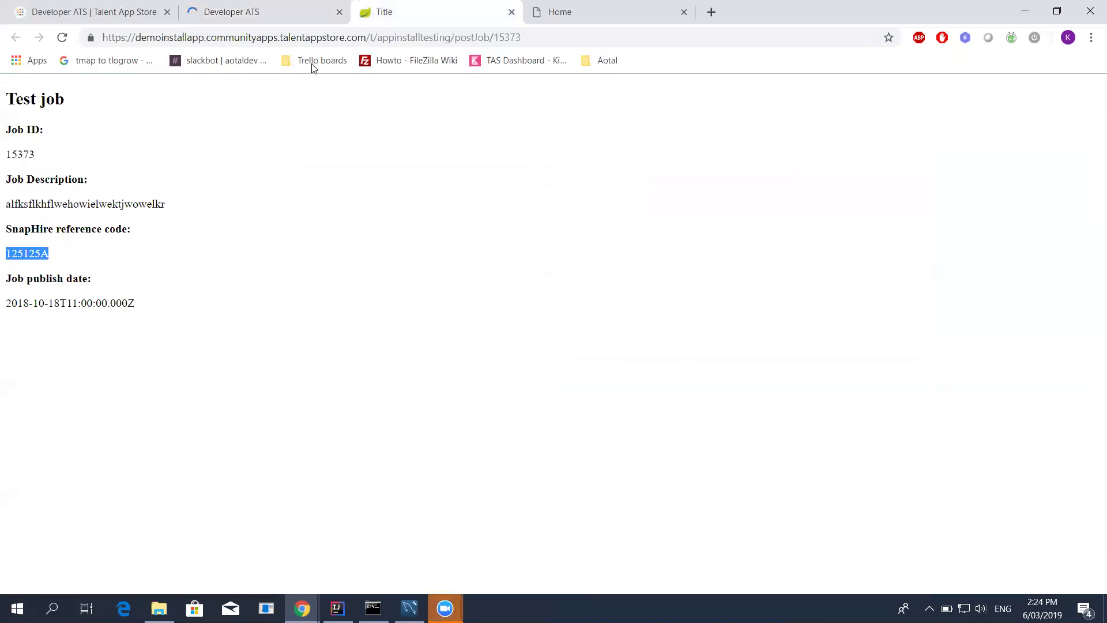
{"action": "left_click", "coordinate": [245, 13]}
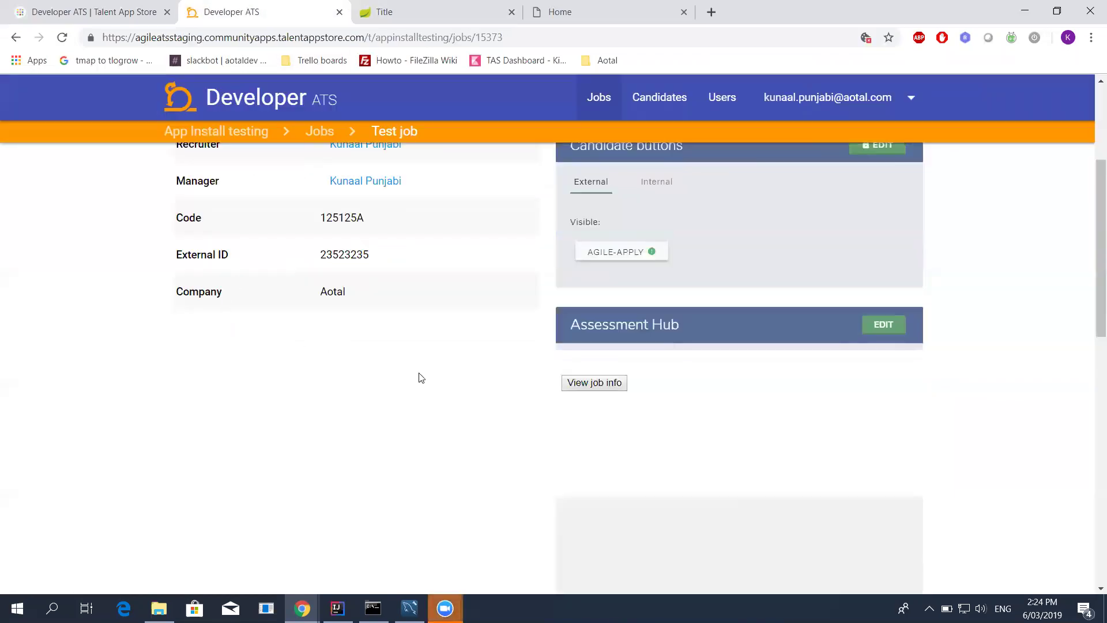
{"action": "left_click", "coordinate": [604, 379]}
Load the Current SnapHire /recruiter home page in a new tab from the 'curren' suggestion.
{"action": "key", "text": "ctrl+t"}
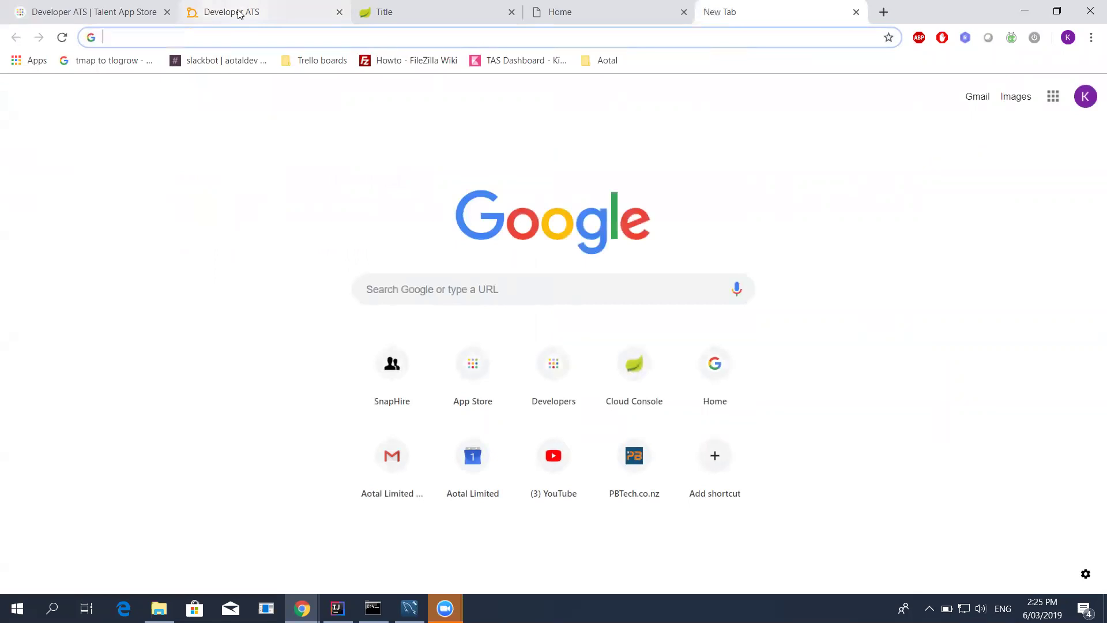
{"action": "type", "text": "curren"}
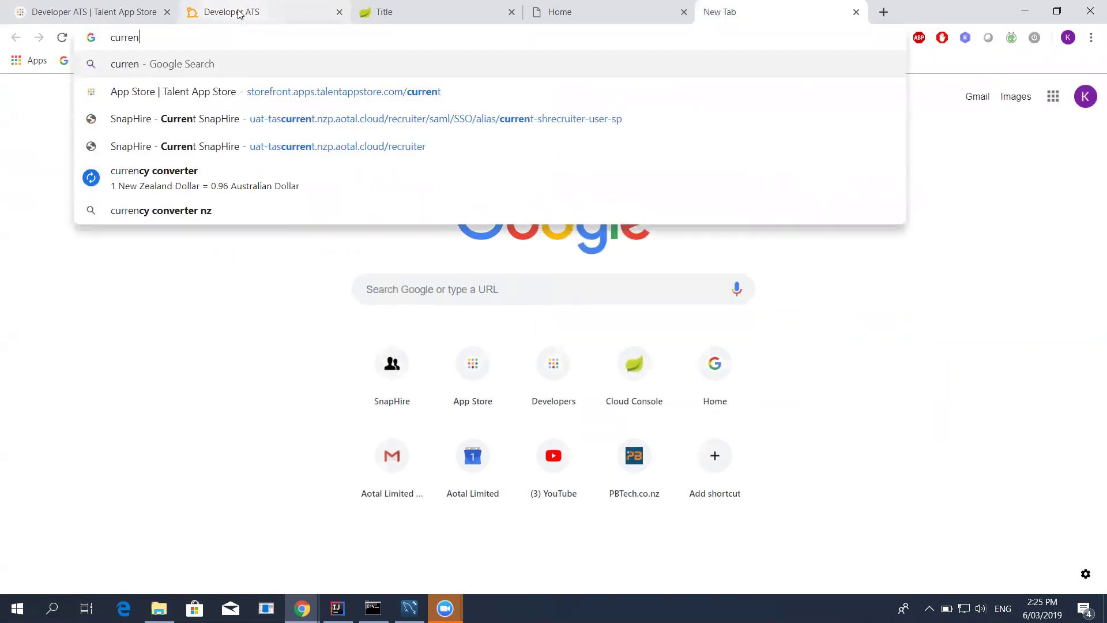
{"action": "key", "text": "Down"}
{"action": "key", "text": "Down"}
{"action": "key", "text": "Down"}
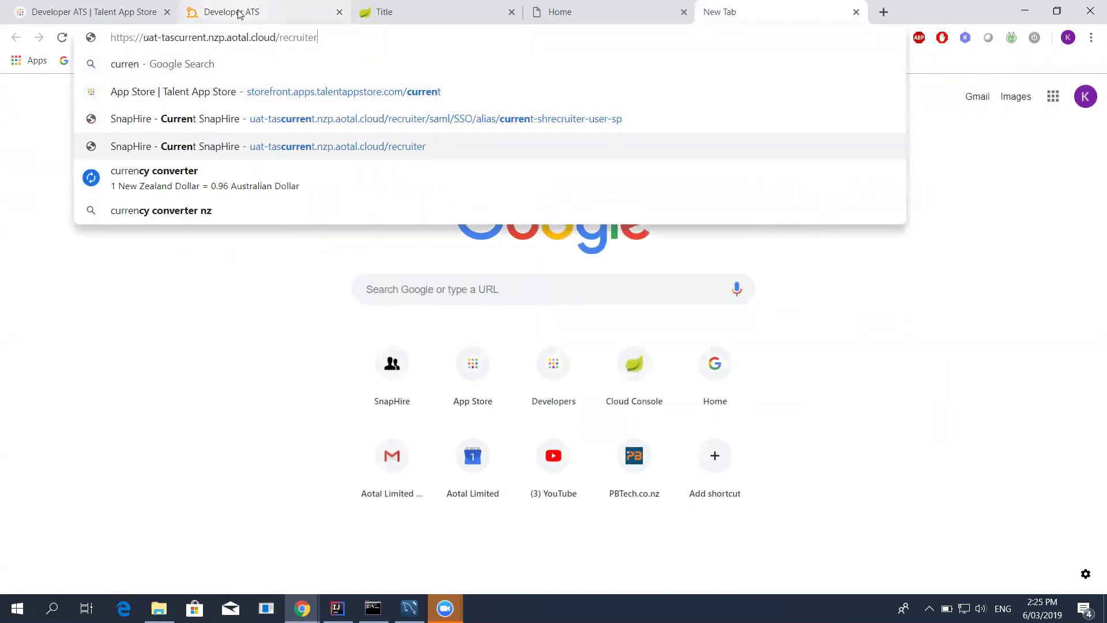
{"action": "key", "text": "Return"}
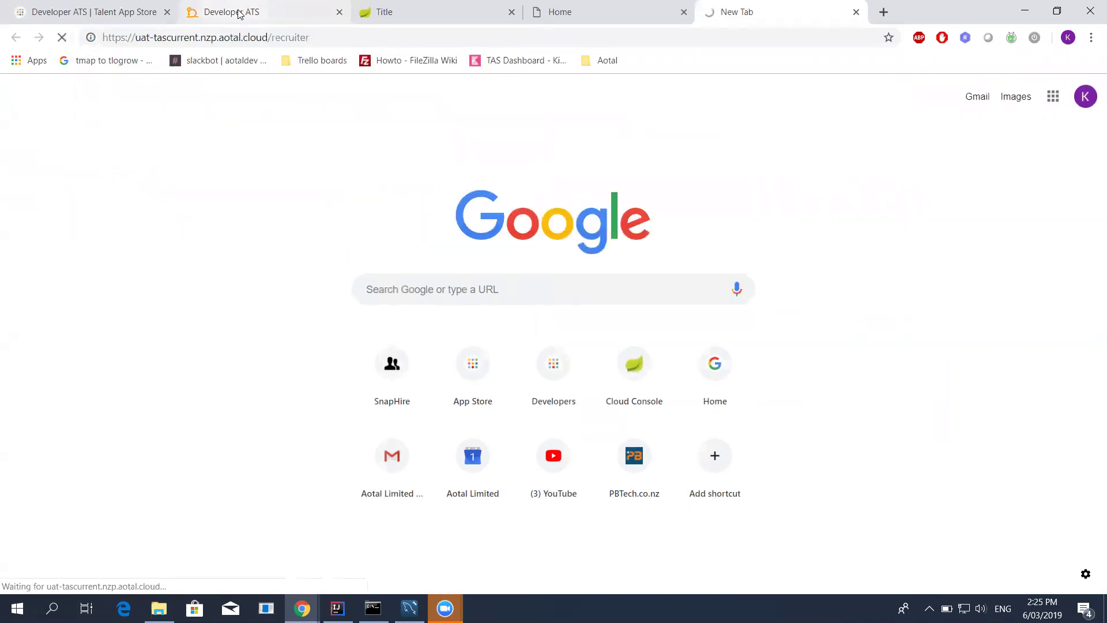
Close the Developer ATS, Talent App Store, Title and Home documentation tabs.
{"action": "left_click", "coordinate": [119, 13]}
{"action": "left_click", "coordinate": [168, 12]}
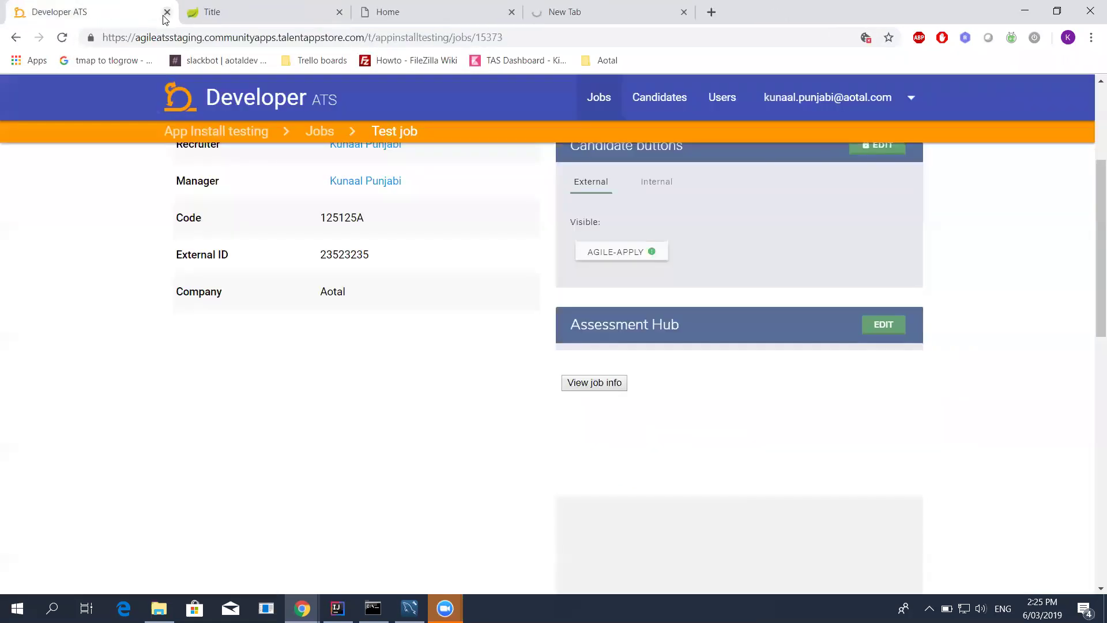
{"action": "left_click", "coordinate": [167, 12]}
{"action": "left_click", "coordinate": [168, 12]}
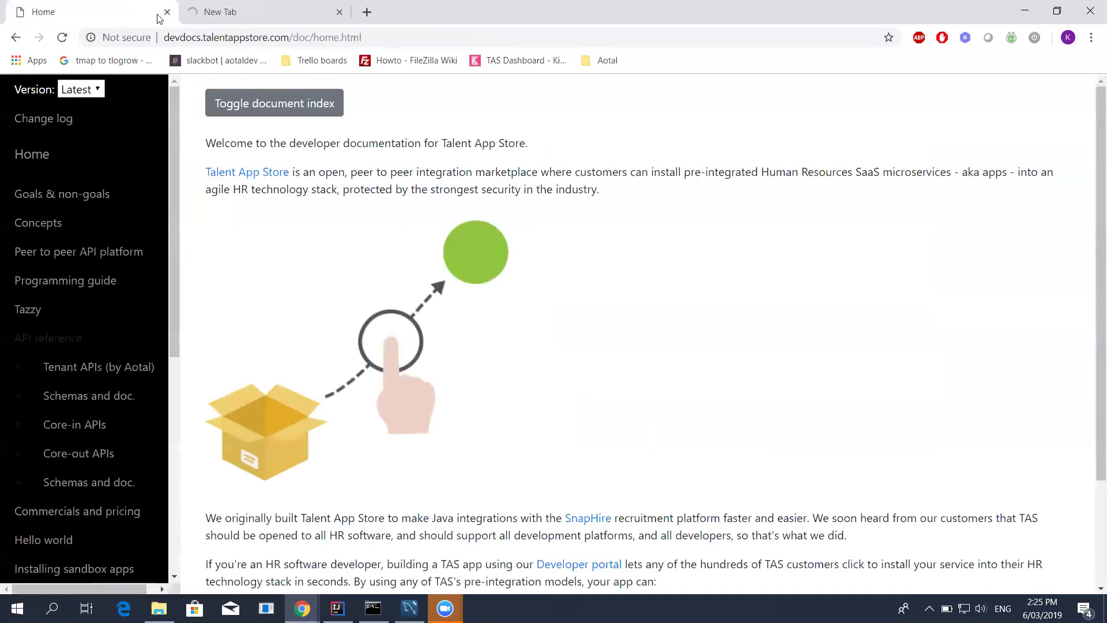
{"action": "left_click", "coordinate": [168, 12]}
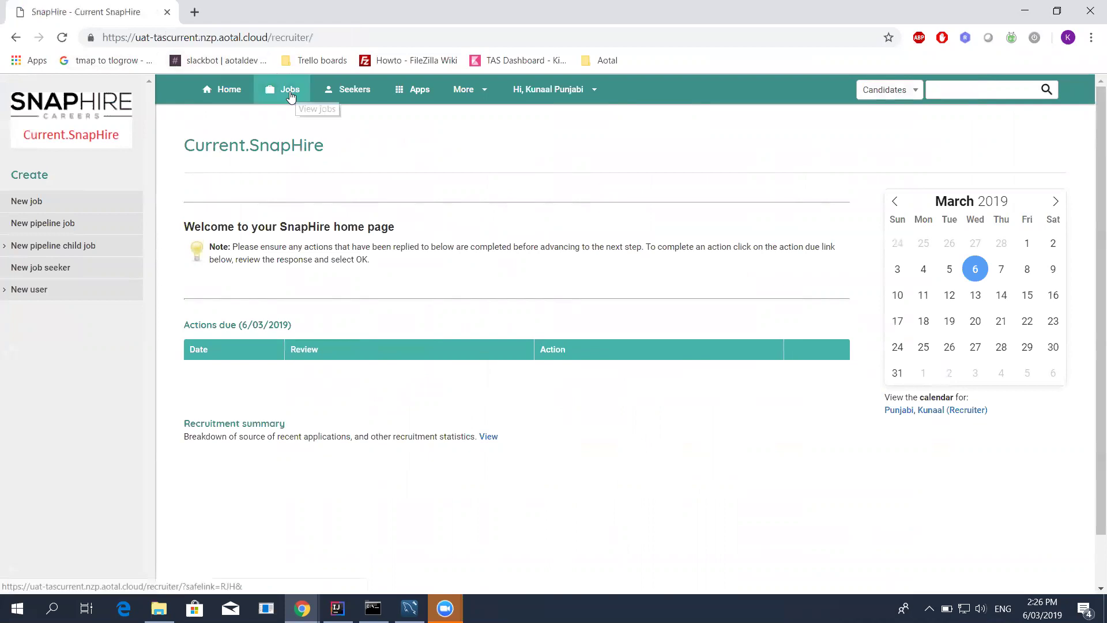
Tick 'Show apps as buttons' in Admin site details and save.
{"action": "left_click", "coordinate": [461, 89]}
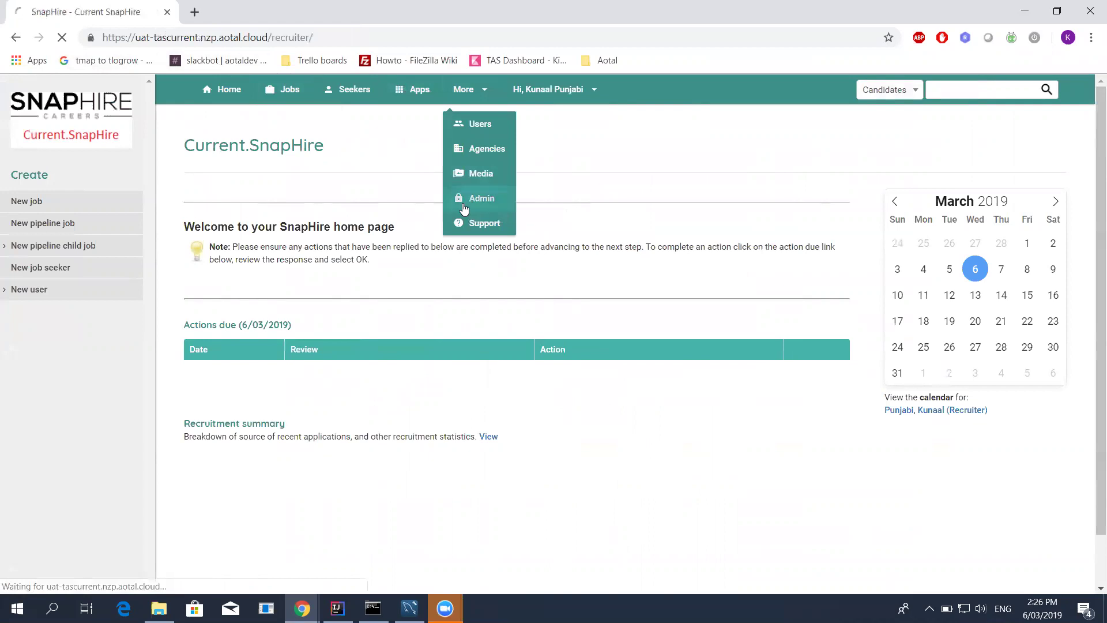
{"action": "left_click", "coordinate": [473, 199]}
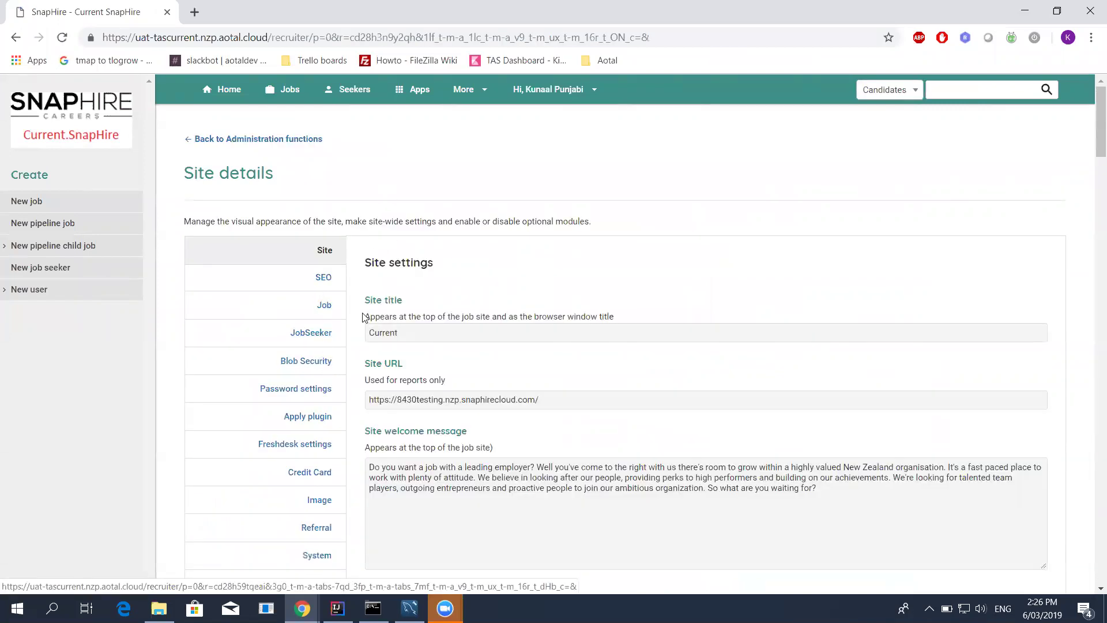
{"action": "key", "text": "ctrl+f"}
{"action": "type", "text": "buttons"}
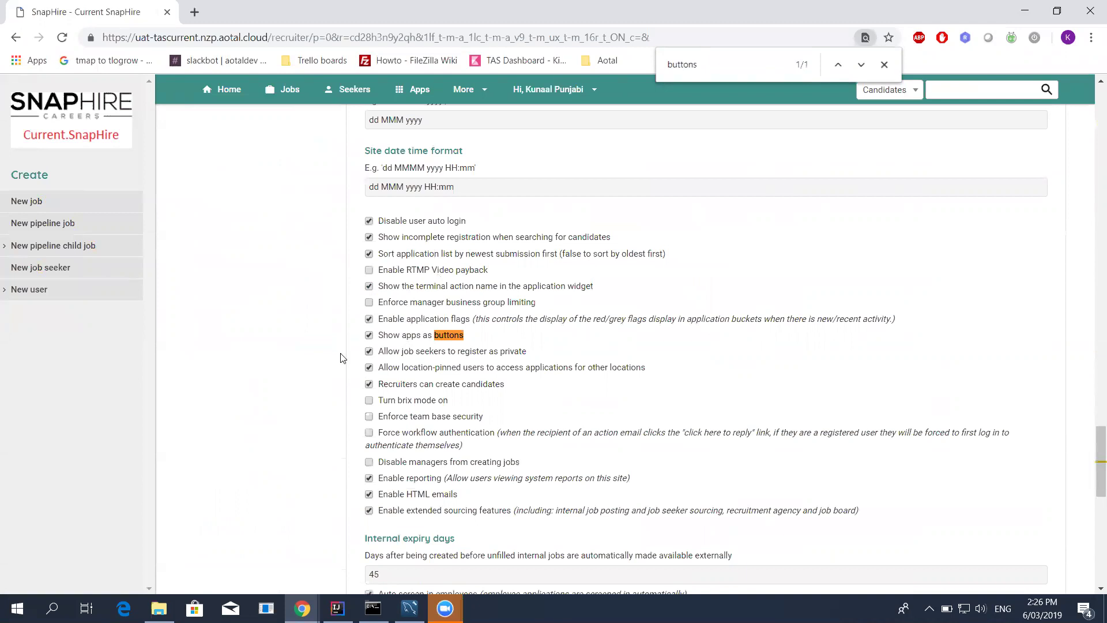
{"action": "scroll", "coordinate": [317, 363], "scroll_direction": "down", "scroll_amount": 10}
{"action": "left_click", "coordinate": [391, 490]}
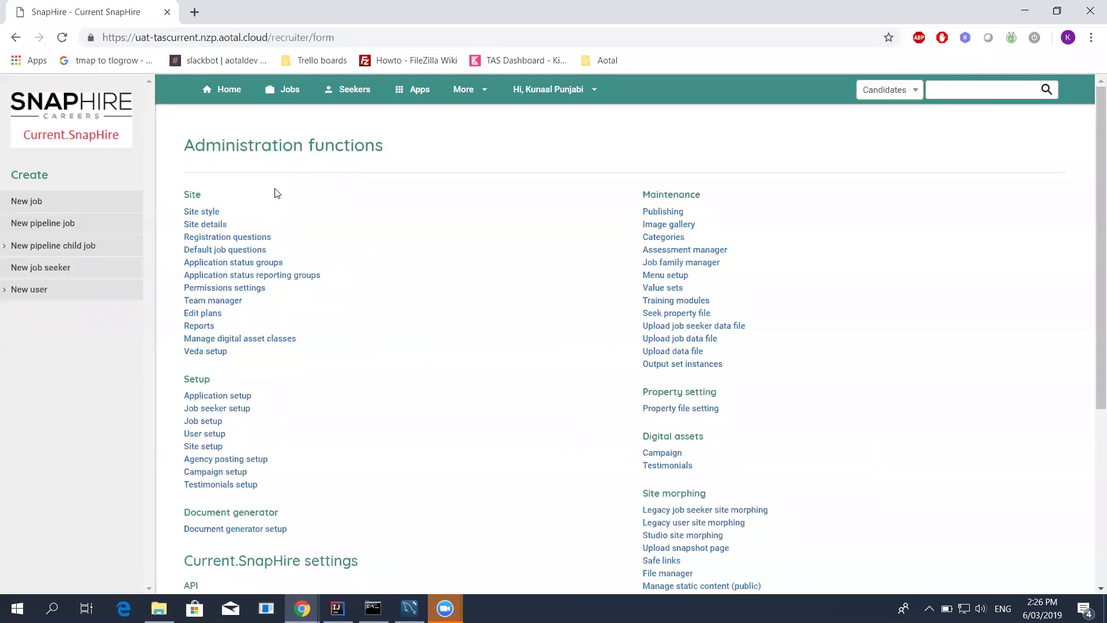
Open 'TEst manager job x 10' from the Jobs list and scroll to its app buttons.
{"action": "left_click", "coordinate": [279, 92]}
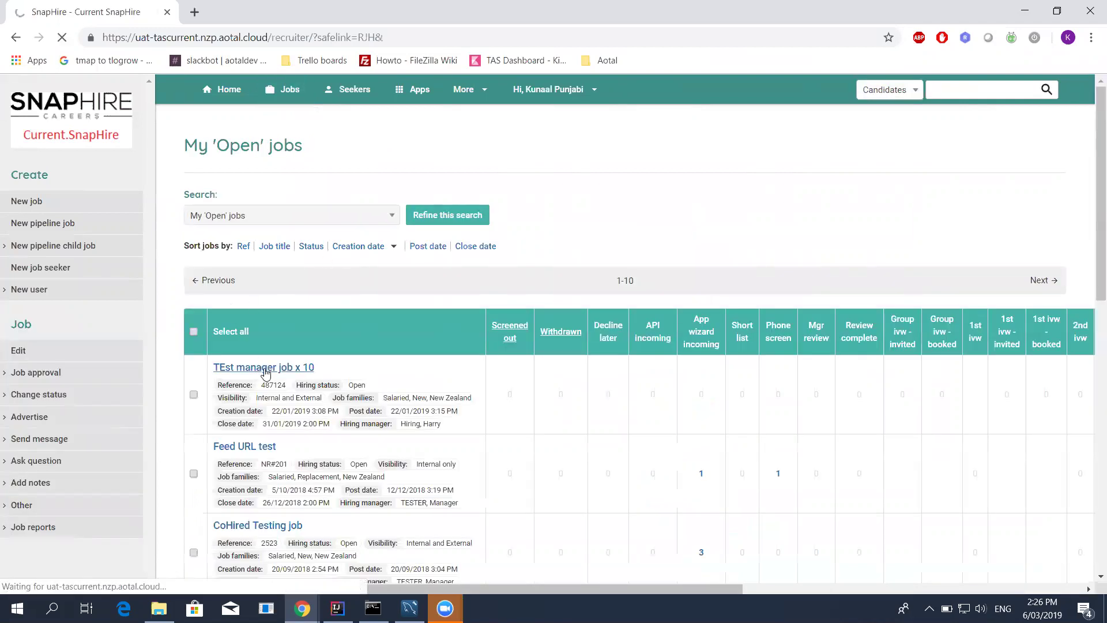
{"action": "left_click", "coordinate": [265, 369]}
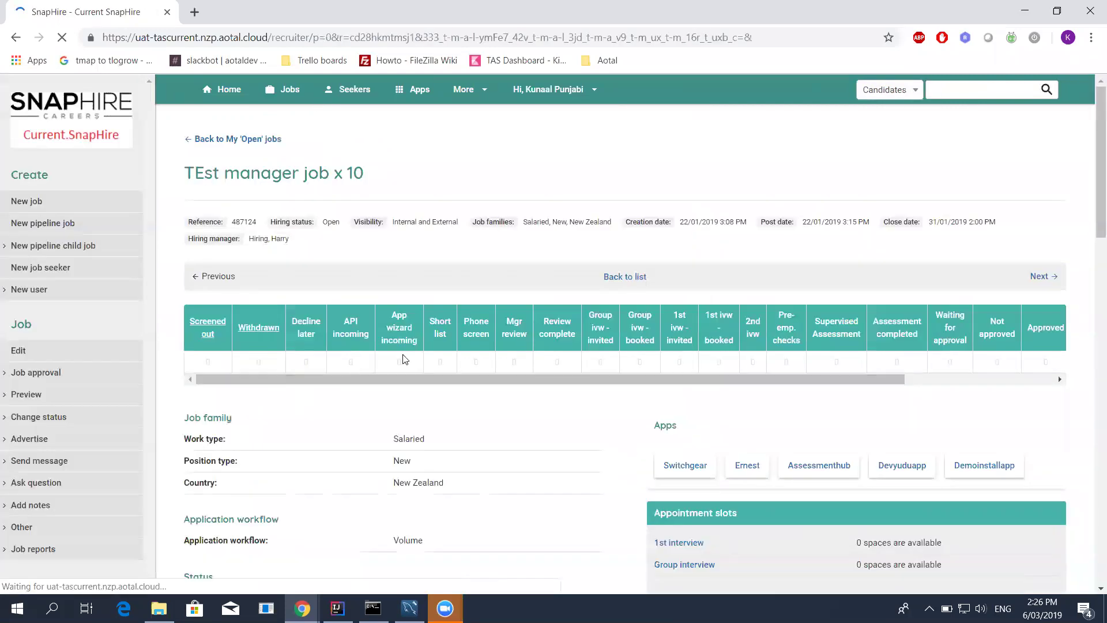
{"action": "scroll", "coordinate": [628, 400], "scroll_direction": "down", "scroll_amount": 3}
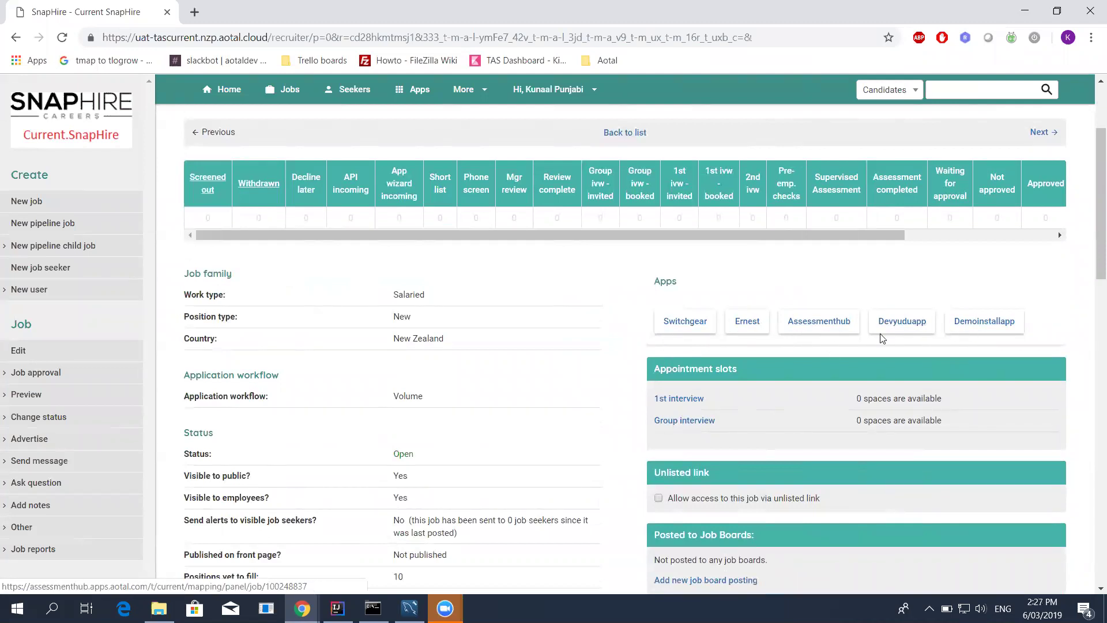
{"action": "left_click", "coordinate": [736, 326]}
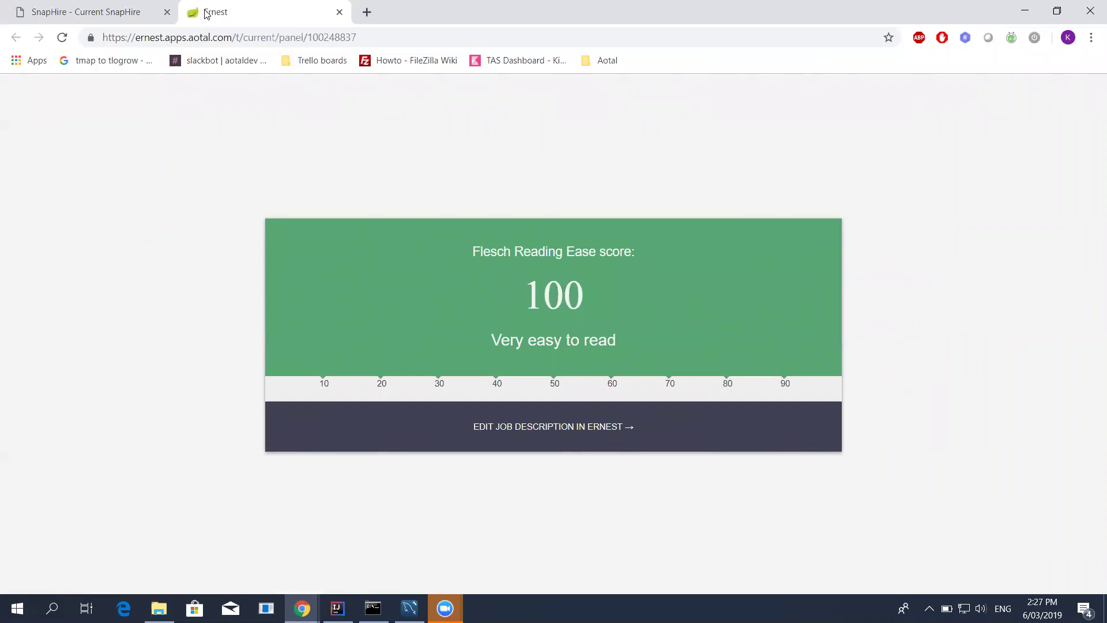
{"action": "left_click_drag", "start_coordinate": [203, 12], "coordinate": [161, 26]}
{"action": "left_click", "coordinate": [167, 12]}
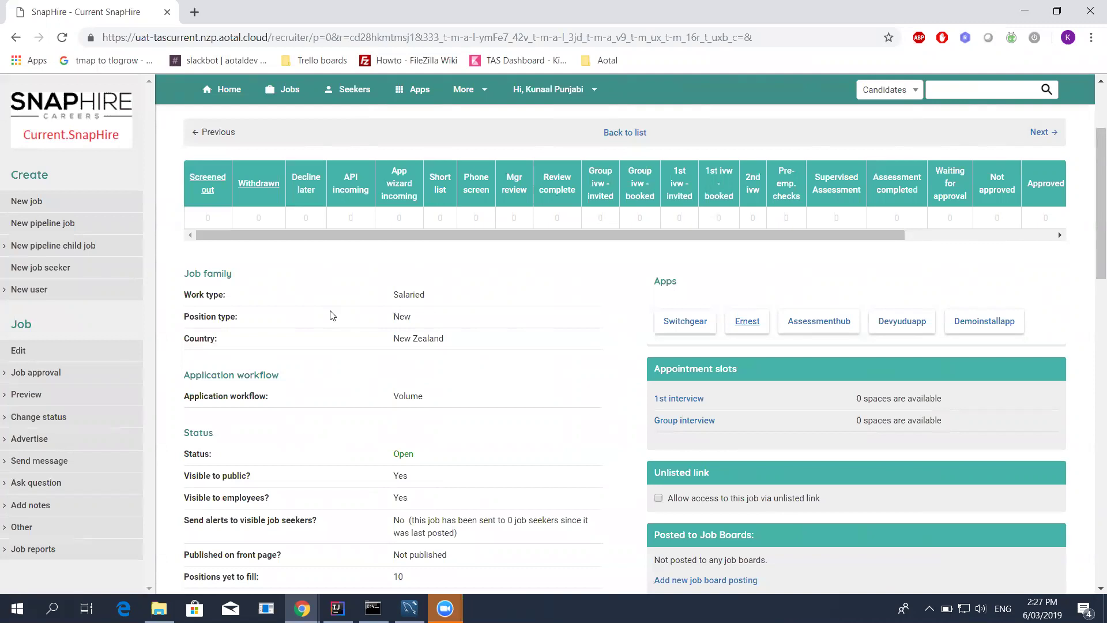
Open devdiscourse.talentappstore.com in a new tab and browse its topic list.
{"action": "key", "text": "ctrl+t"}
{"action": "type", "text": "devdoc"}
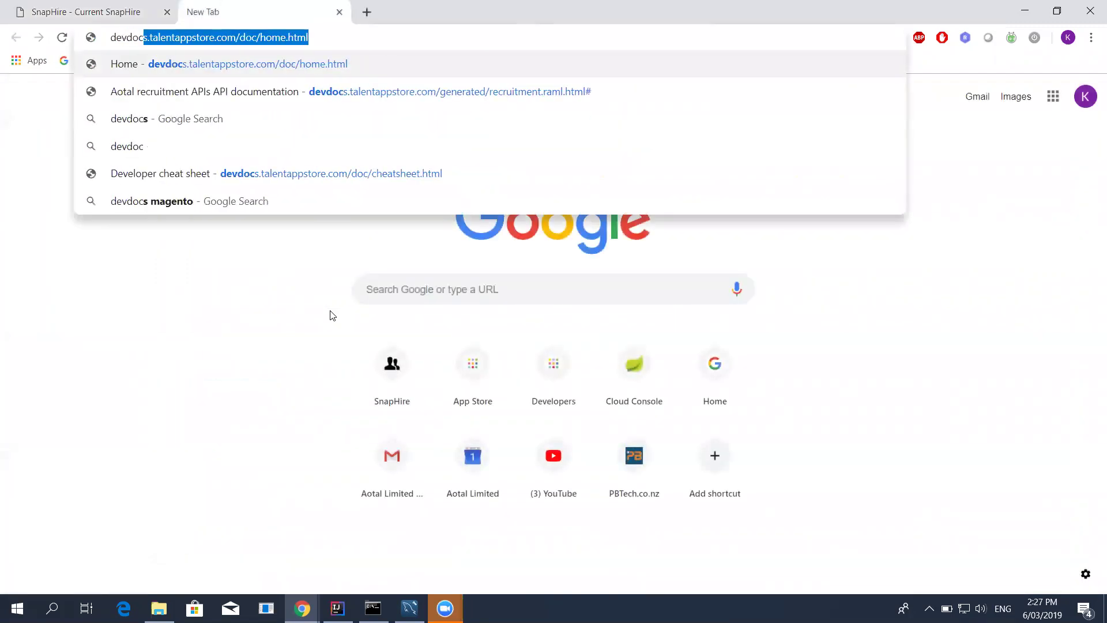
{"action": "key", "text": "BackSpace"}
{"action": "key", "text": "BackSpace"}
{"action": "key", "text": "BackSpace"}
{"action": "key", "text": "BackSpace"}
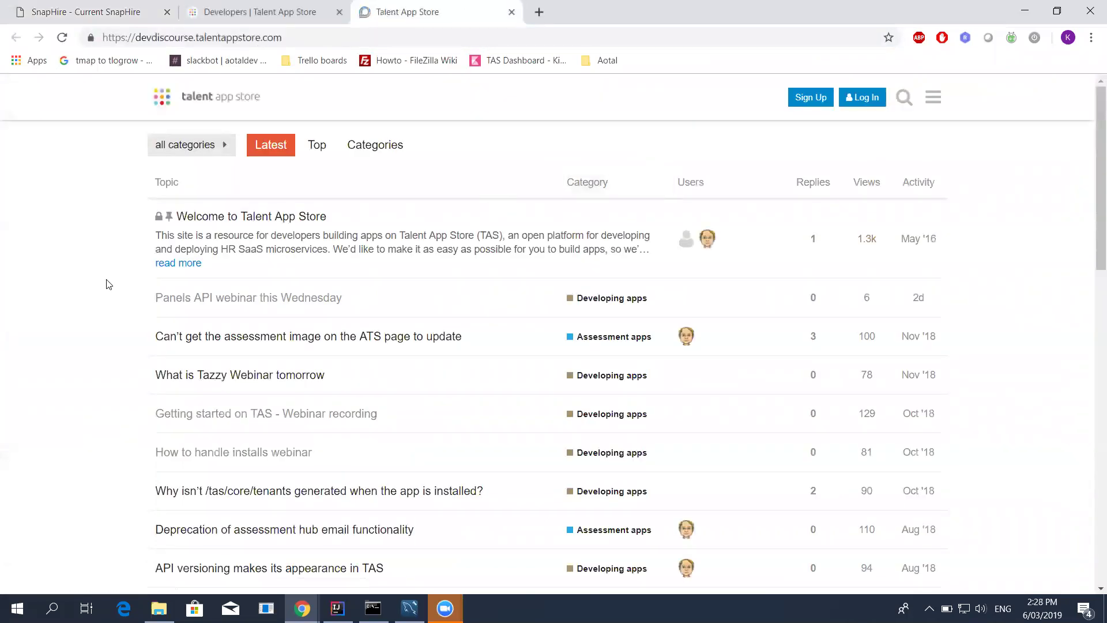
{"action": "scroll", "coordinate": [110, 277], "scroll_direction": "down", "scroll_amount": 3}
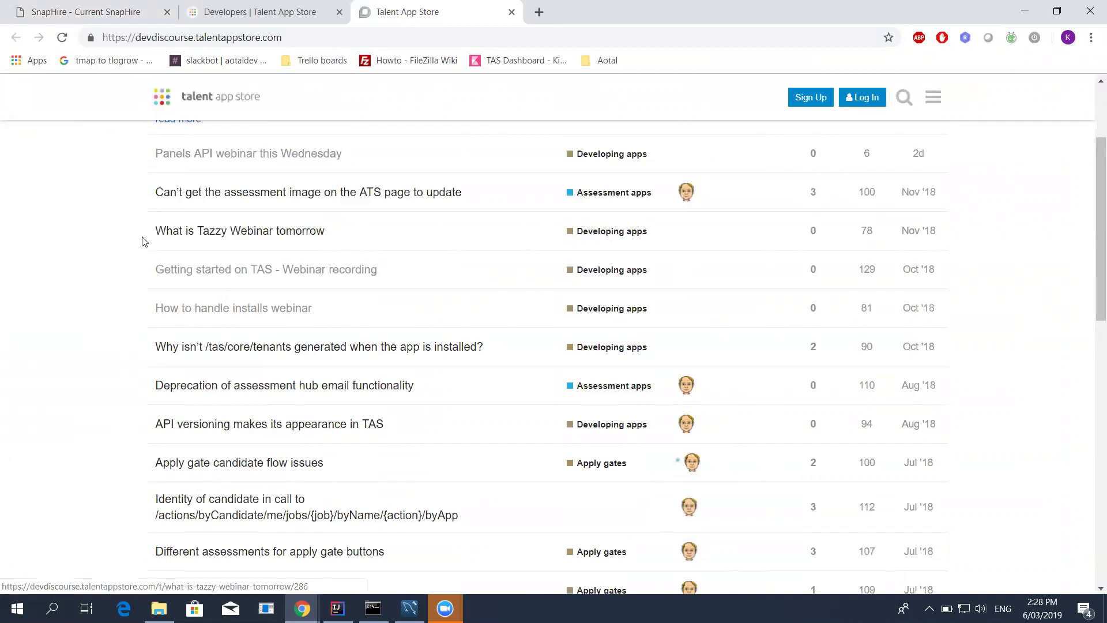
{"action": "scroll", "coordinate": [190, 226], "scroll_direction": "up", "scroll_amount": 1}
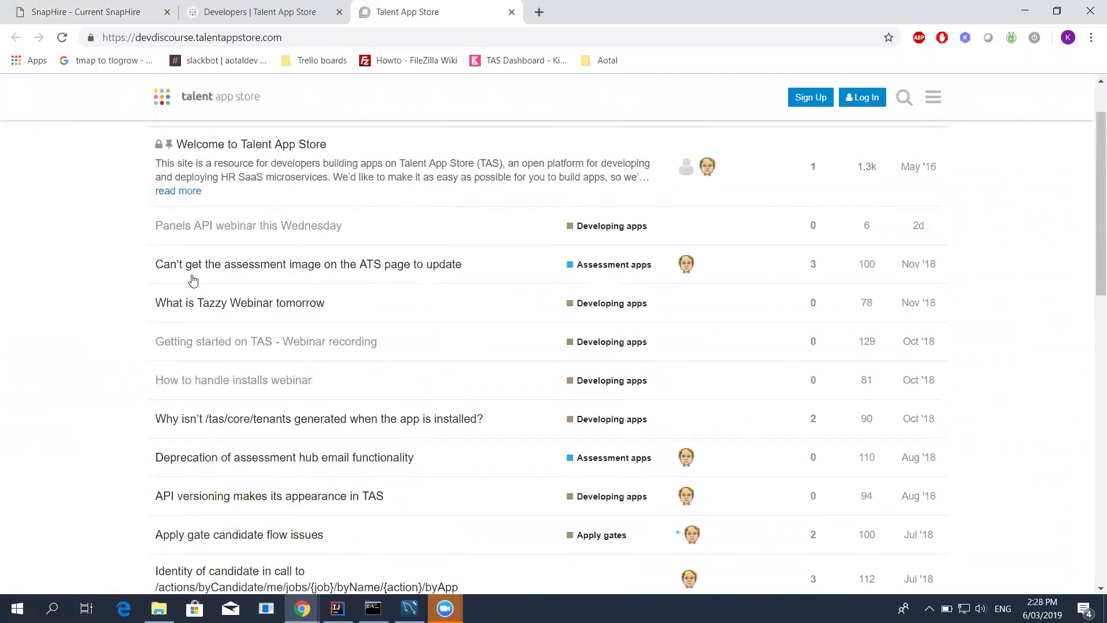
{"action": "scroll", "coordinate": [295, 311], "scroll_direction": "down", "scroll_amount": 10}
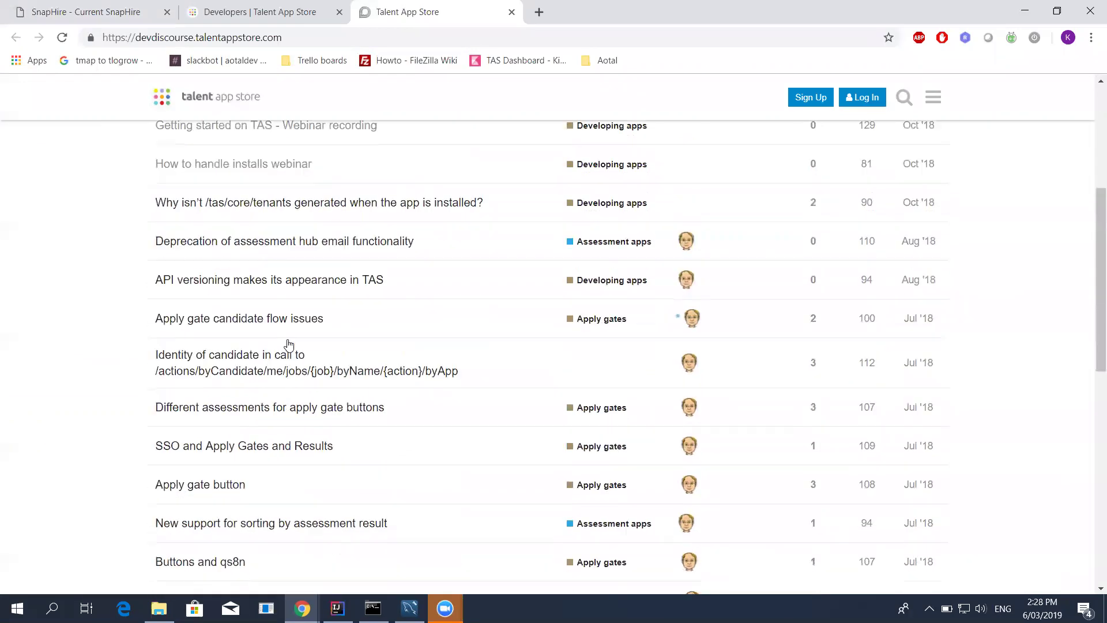
{"action": "scroll", "coordinate": [289, 363], "scroll_direction": "up", "scroll_amount": 10}
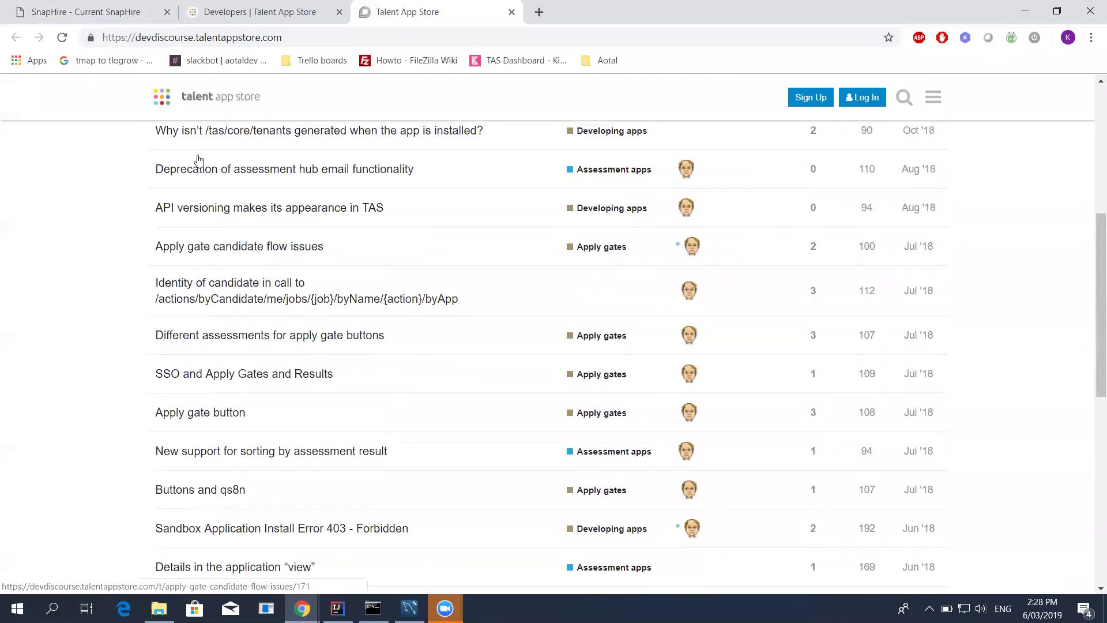
Move the developer portal tab to the front and close it.
{"action": "left_click", "coordinate": [223, 16]}
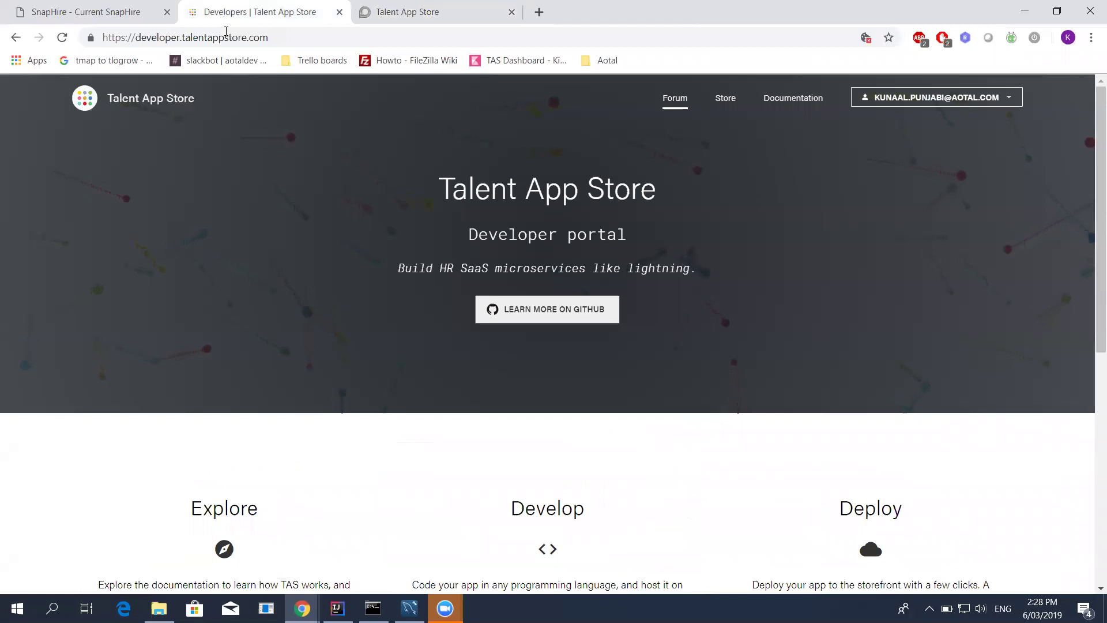
{"action": "left_click_drag", "start_coordinate": [331, 13], "coordinate": [171, 12]}
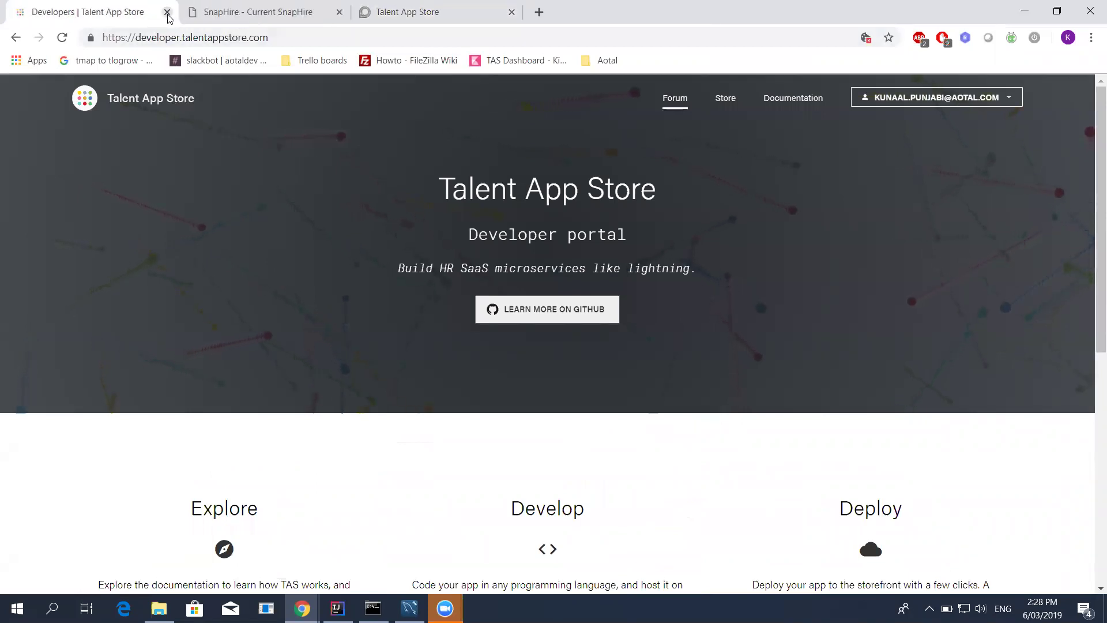
{"action": "left_click", "coordinate": [170, 12]}
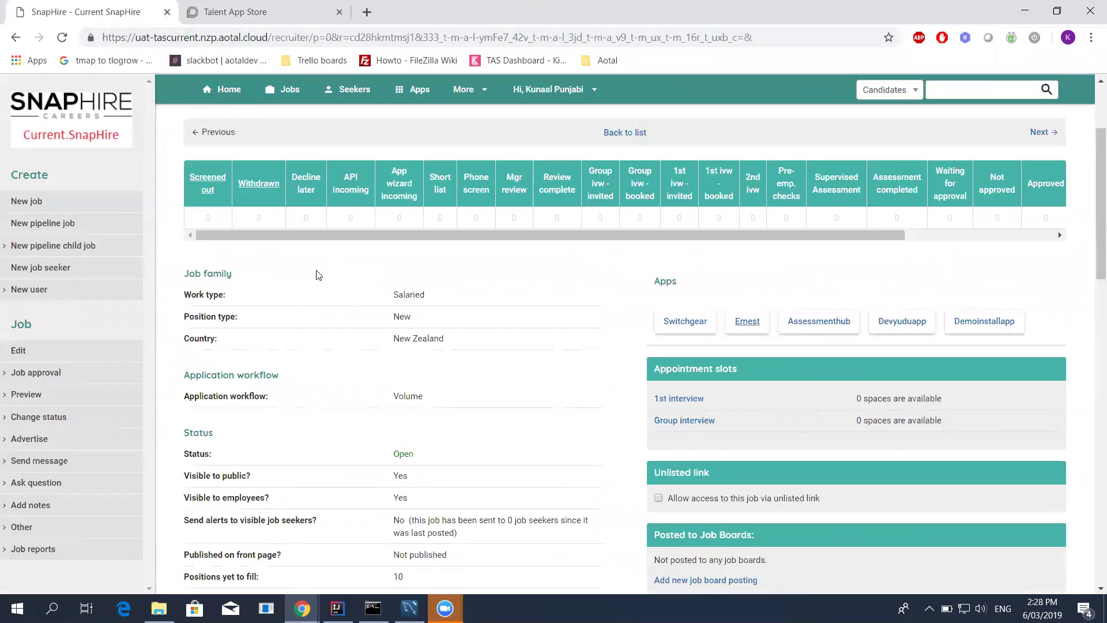